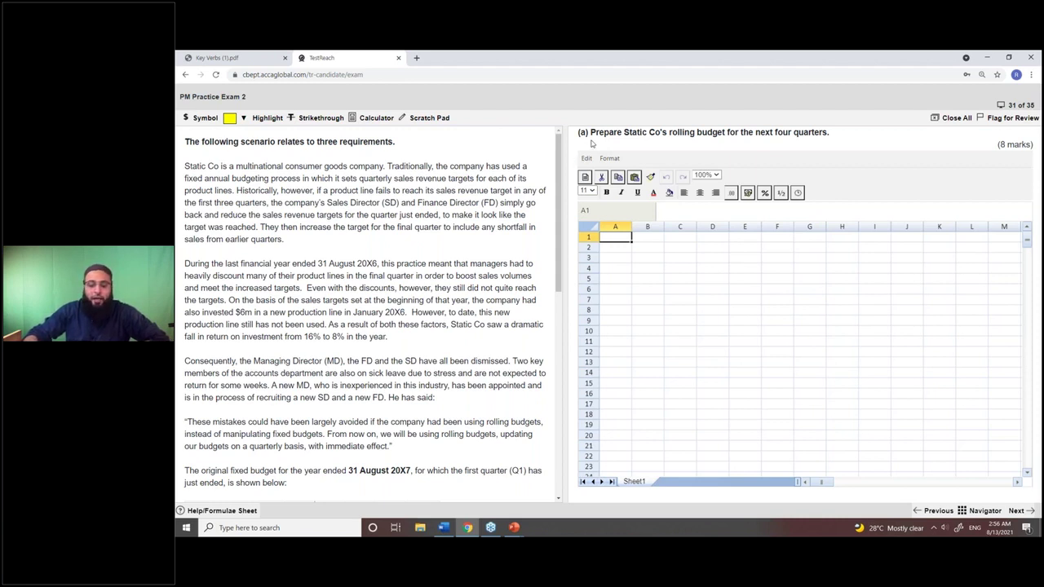
Step: Highlight "Prepare" and "Co's rolling budget" in the wording of requirement (a)
left_click_drag(589, 132, 623, 137)
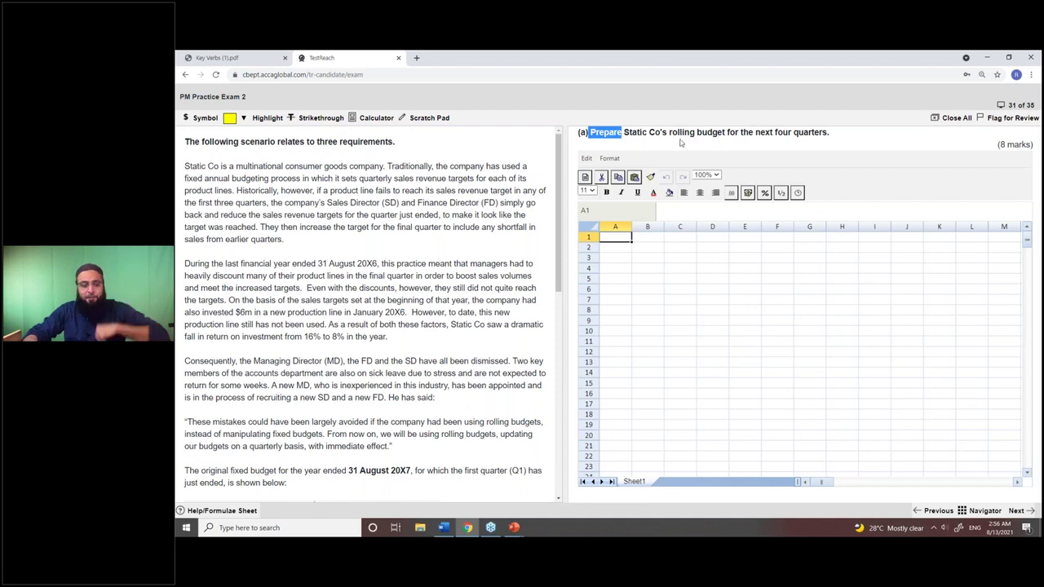
left_click(268, 119)
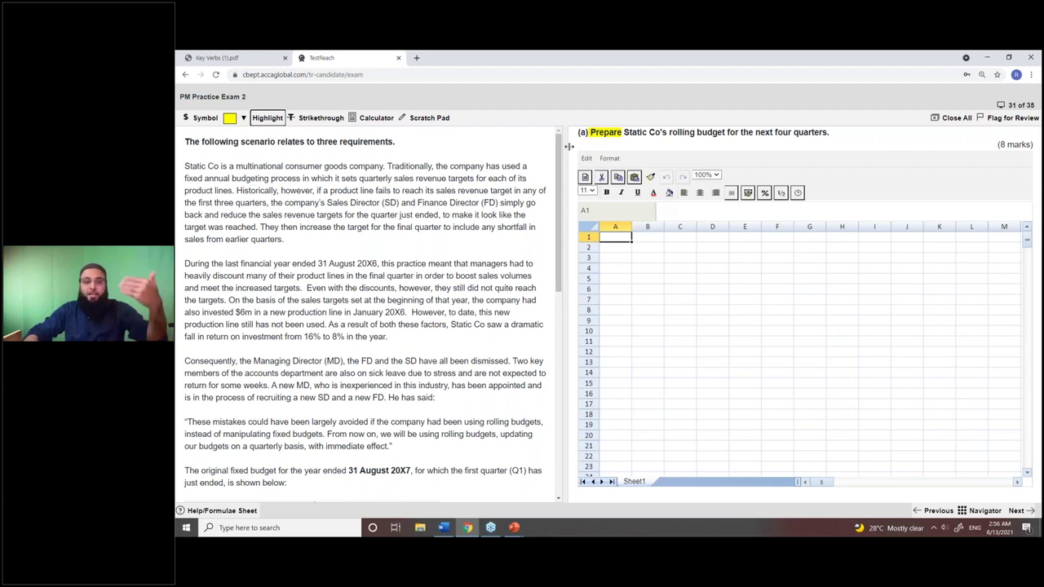
left_click_drag(647, 131, 729, 132)
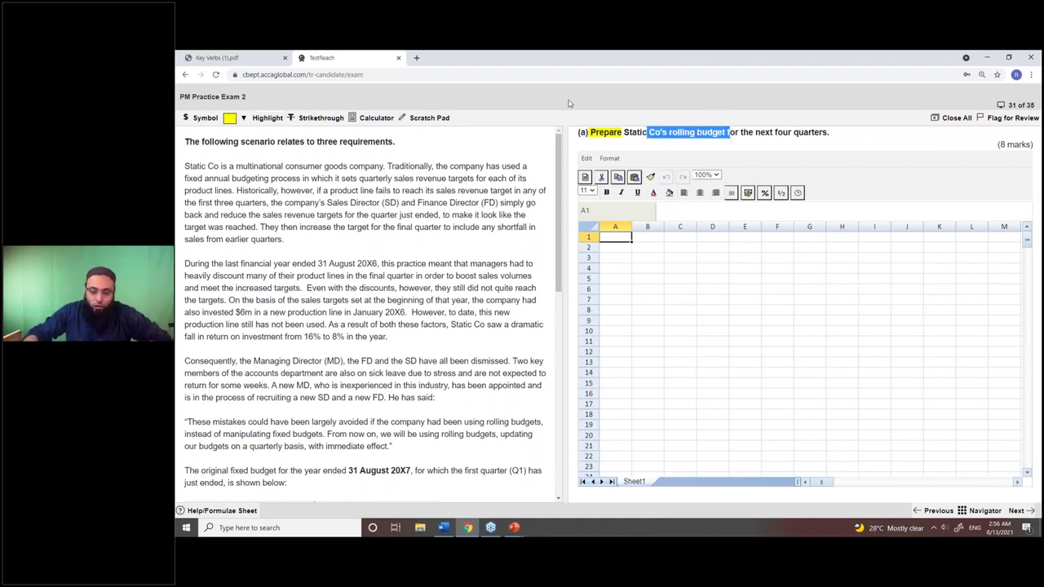
left_click(267, 118)
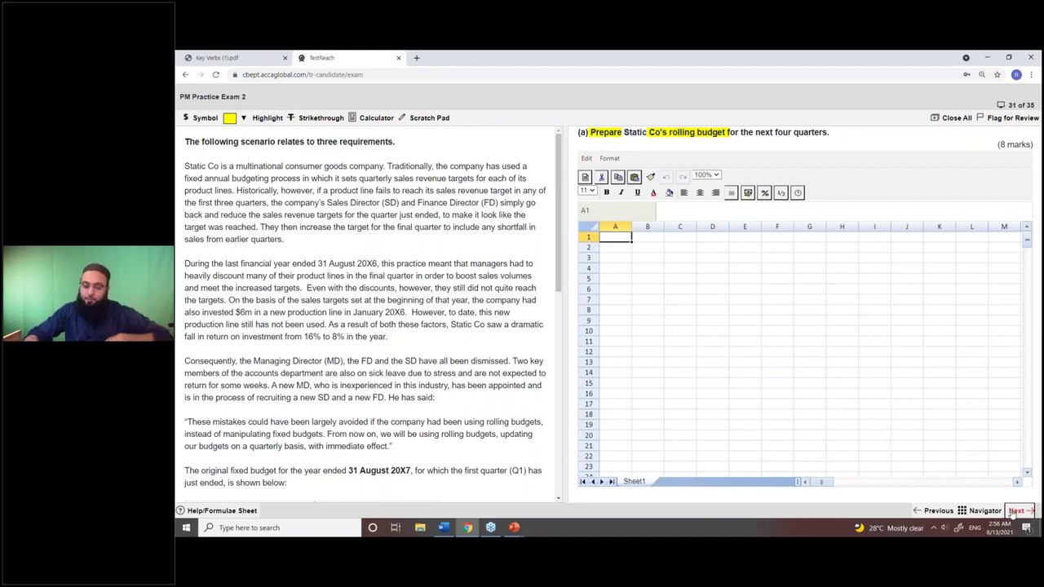
Step: Go to requirement (b) and highlight the verb "Discuss" and the linking word "and" in its wording
left_click(1016, 511)
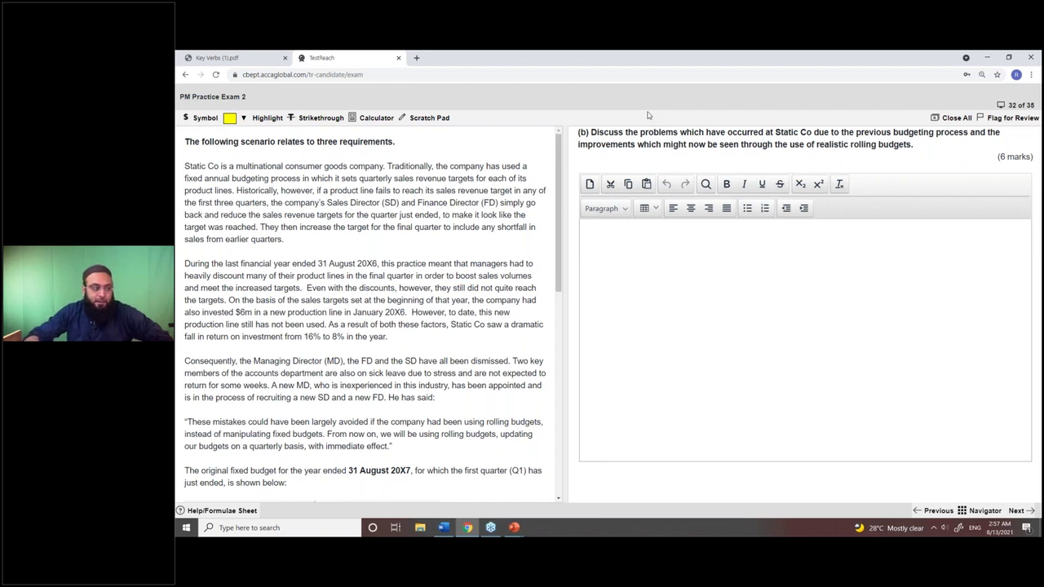
left_click_drag(591, 131, 624, 132)
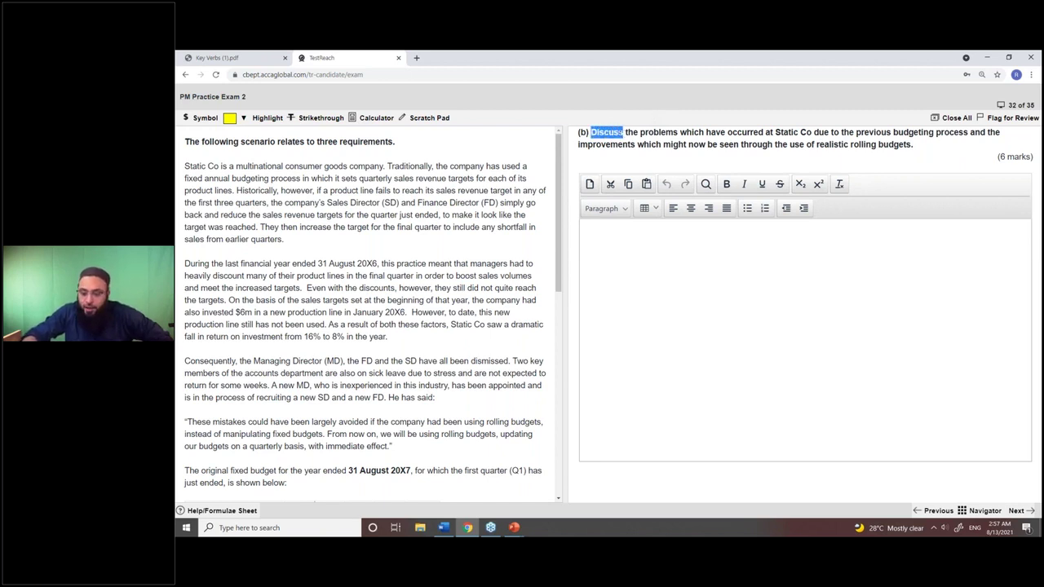
left_click(276, 119)
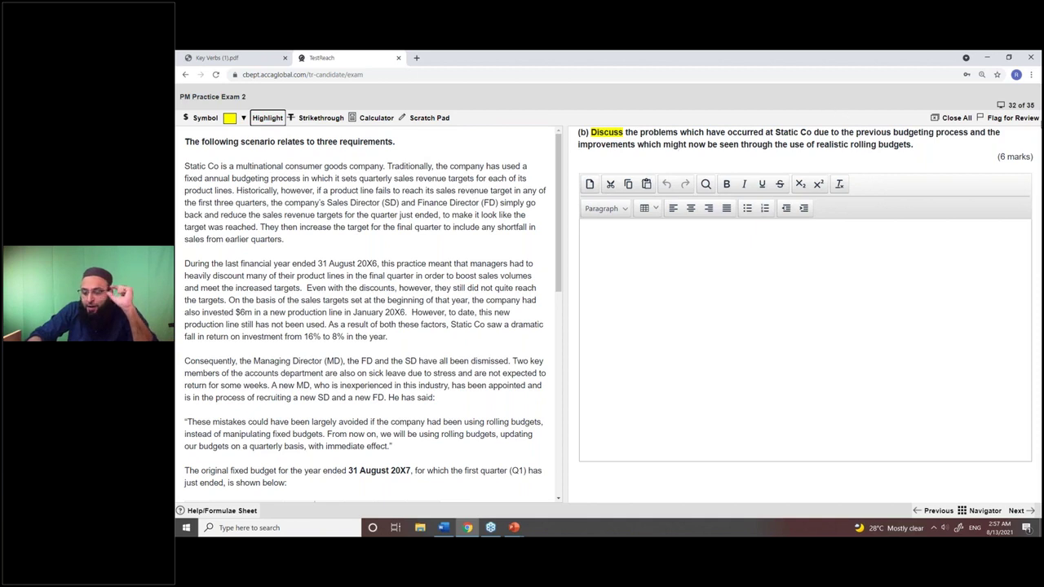
left_click_drag(970, 132, 988, 133)
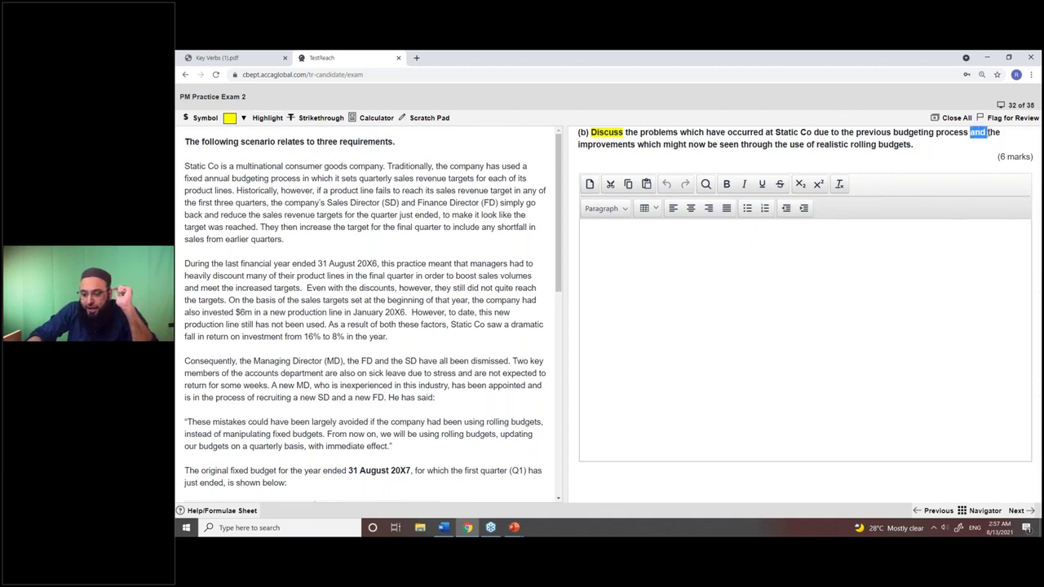
left_click(267, 118)
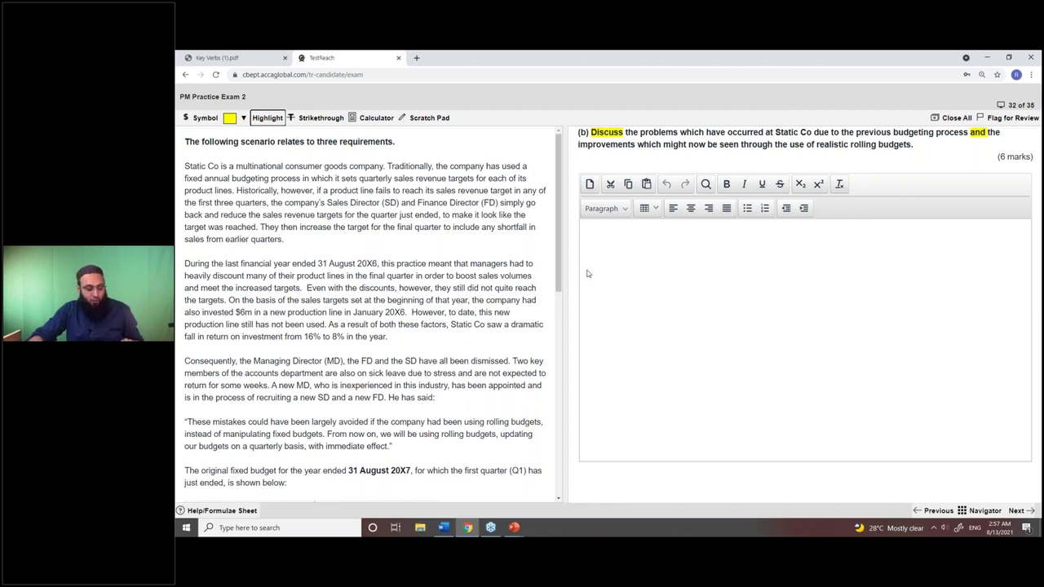
Step: Switch to the PowerPoint slide, circle "(and)" in the extra requirements tip with the pen, and return to the exam
key("alt+Tab")
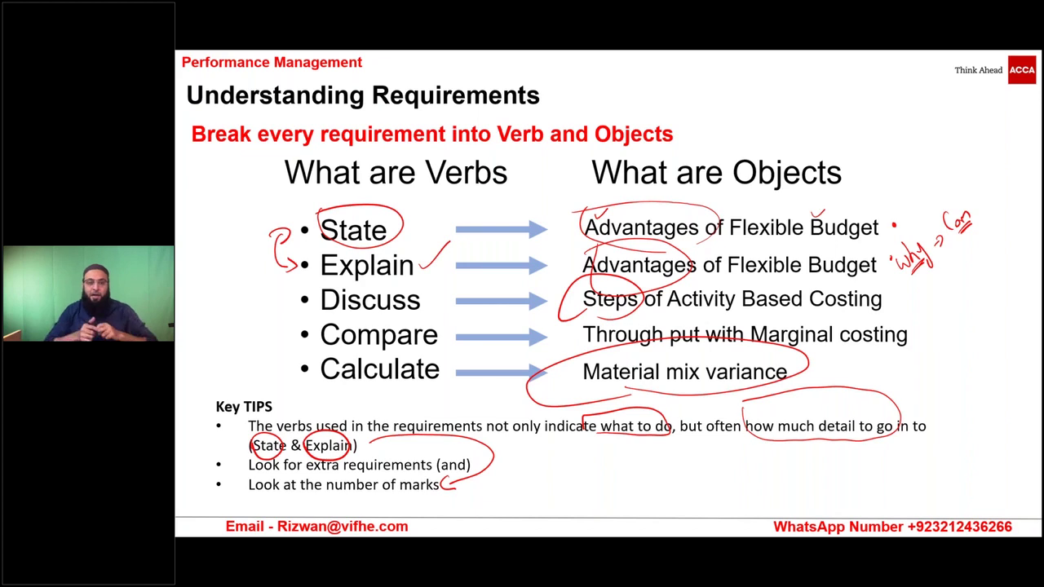
mouse_move(438, 444)
left_mouse_down()
mouse_move(431, 457)
mouse_move(471, 465)
mouse_move(422, 448)
mouse_move(416, 480)
mouse_move(434, 478)
mouse_move(424, 447)
left_mouse_up()
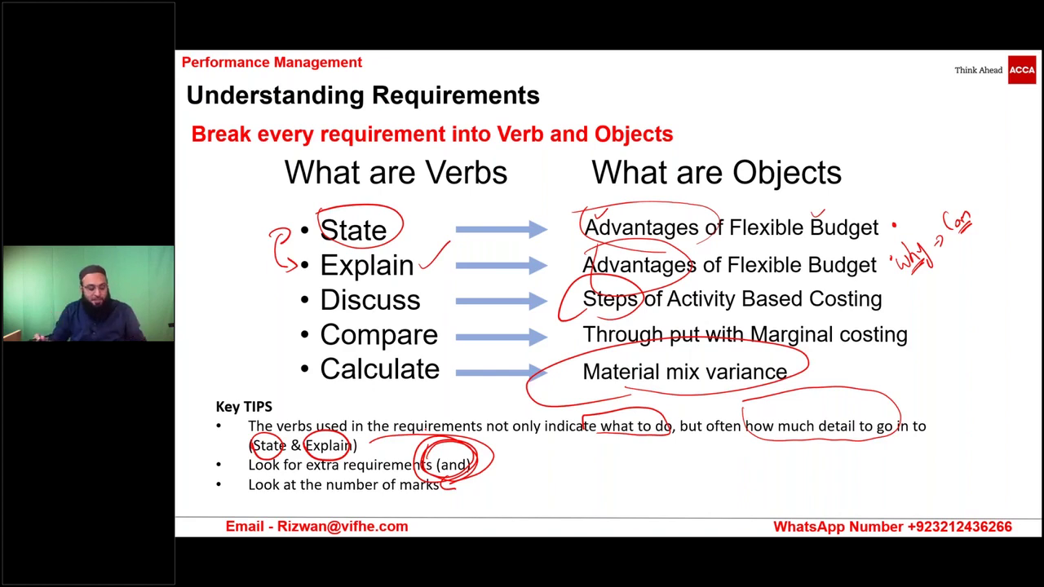
key("alt+Tab")
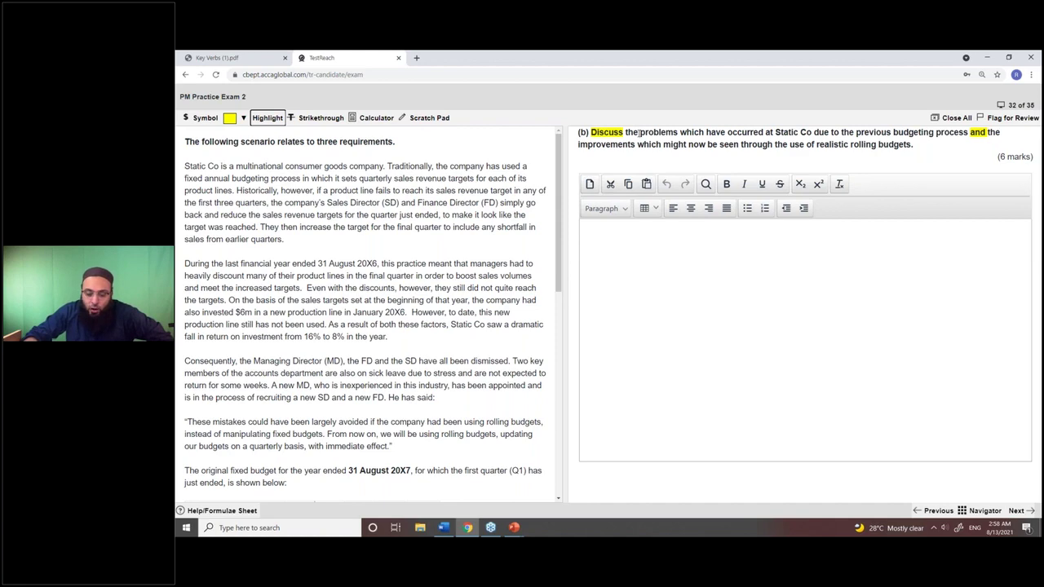
Step: Highlight requirement (b)'s two objects: "problems which have occurred… previous budgeting process" and "improvements which might now be seen… realistic rolling budgets."
left_click_drag(641, 133, 968, 132)
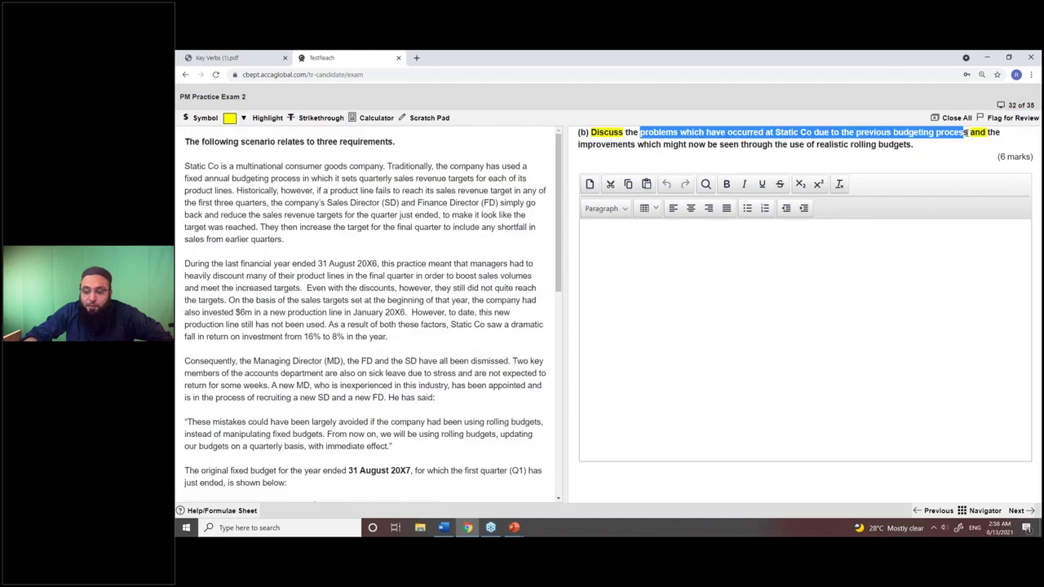
left_click(273, 120)
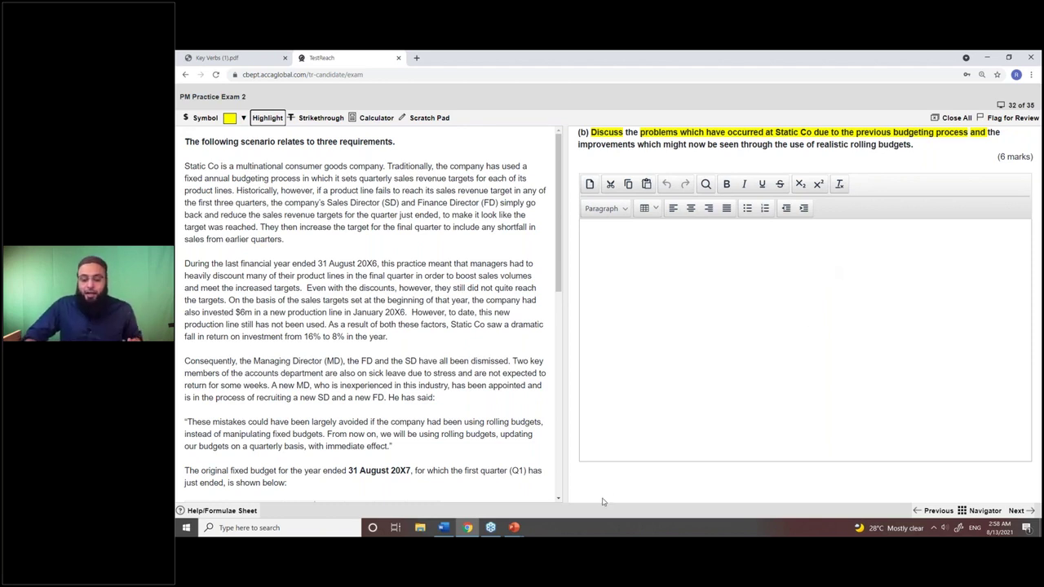
left_click_drag(581, 145, 798, 155)
left_click(267, 117)
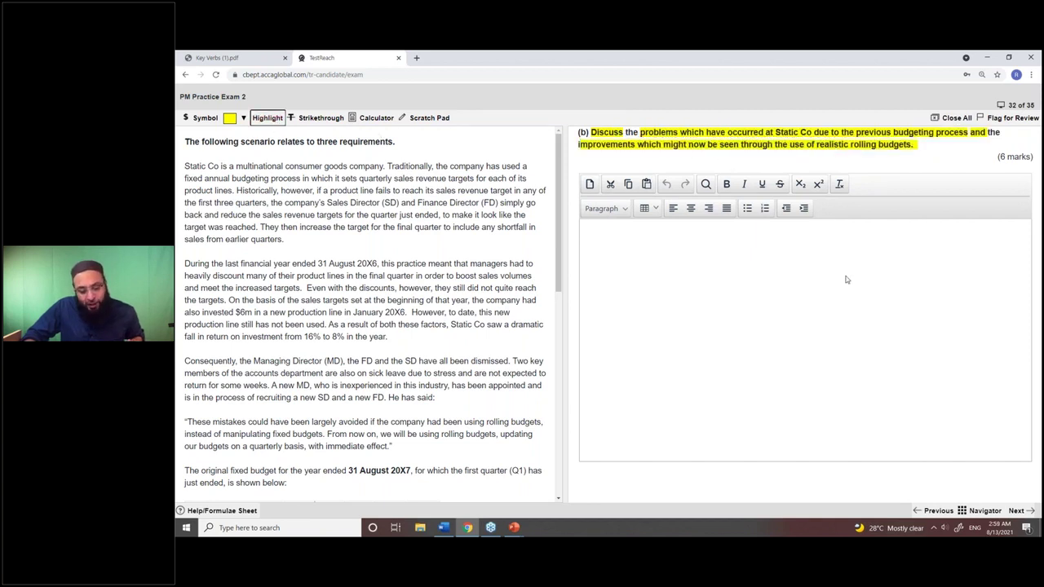
left_click(846, 300)
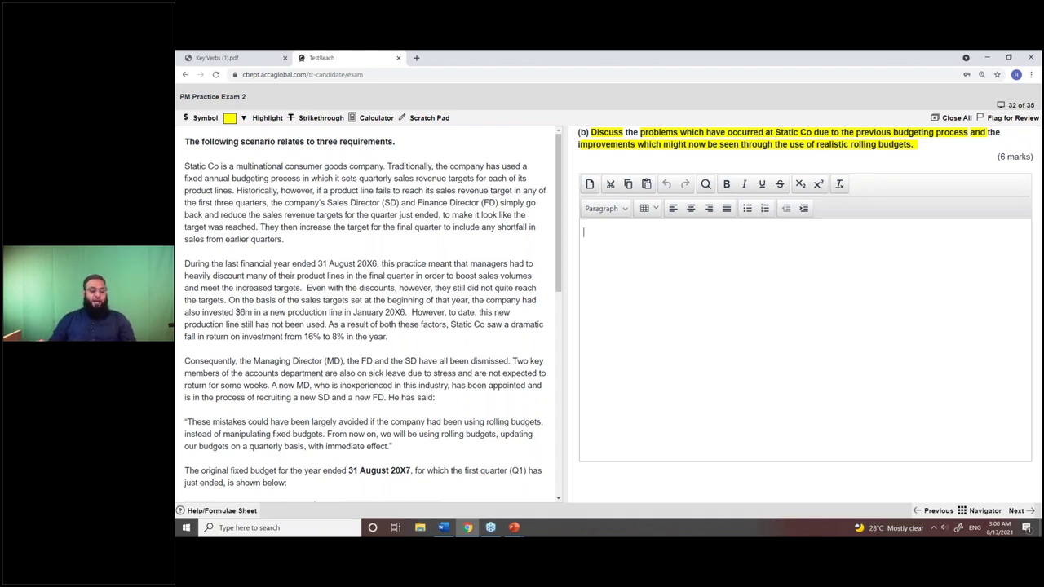
key("alt+Tab")
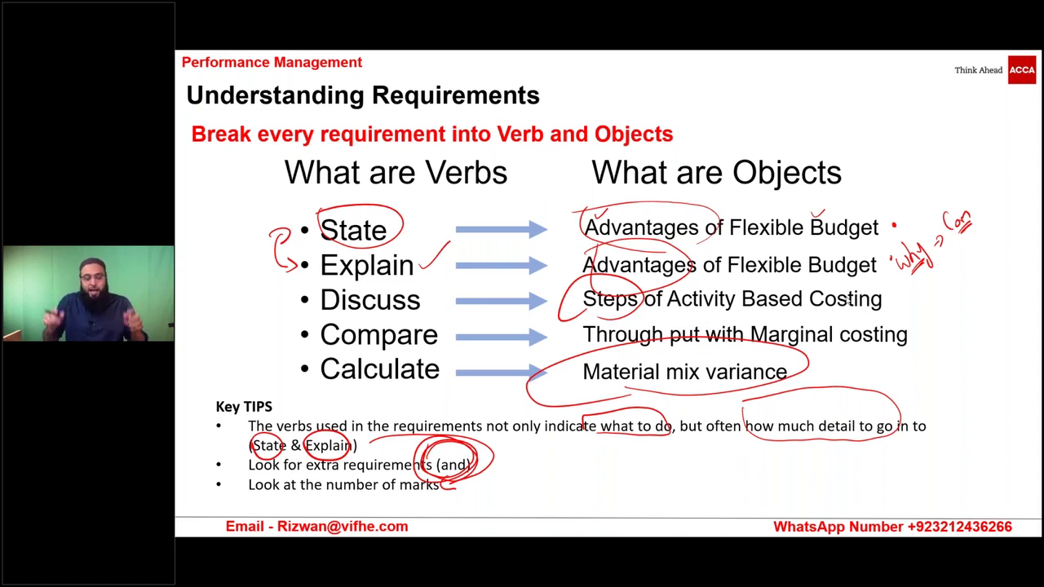
key("alt+Tab")
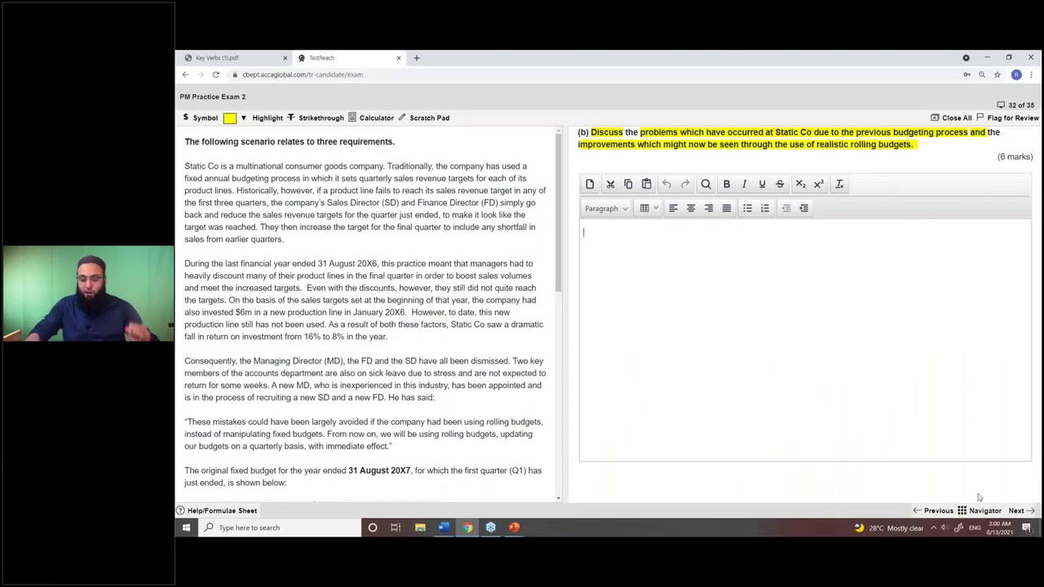
Step: In requirement (c), highlight "Discuss" and the phrase "problems which may be encountered when Static Co tries to implement the new budgeting system."
left_click(1018, 511)
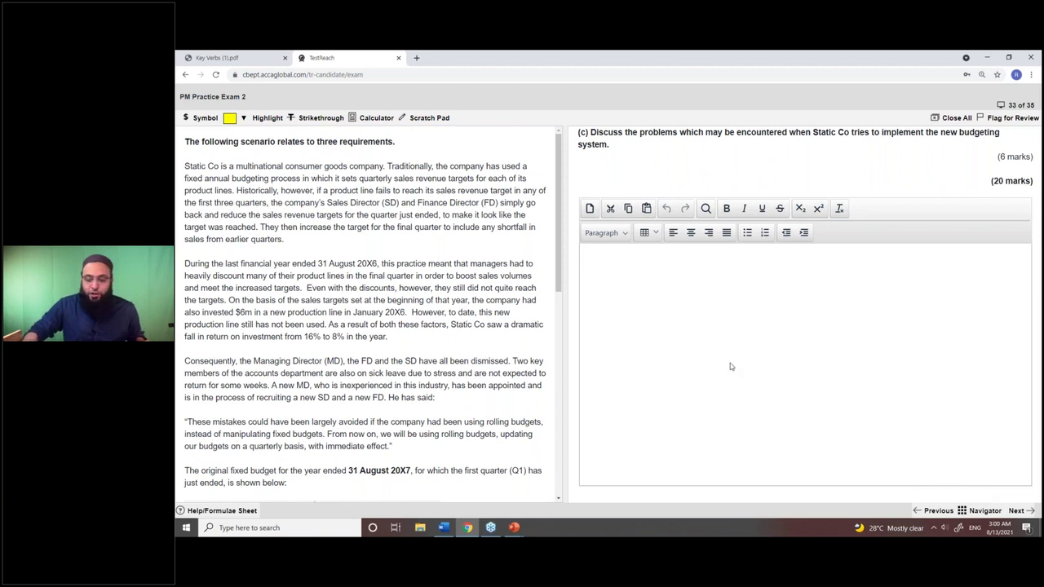
left_click(263, 118)
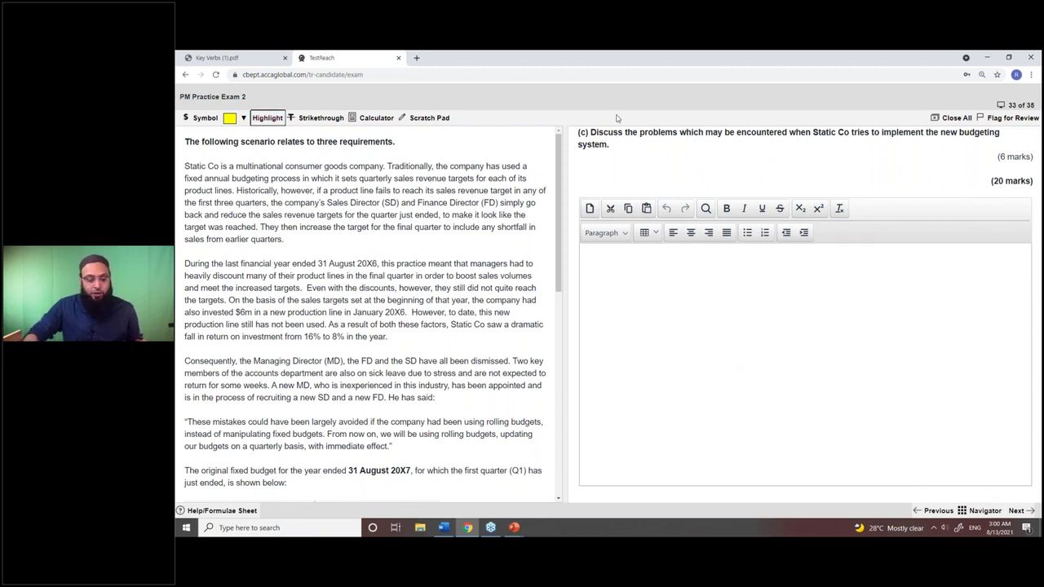
left_click_drag(590, 132, 623, 132)
left_click(267, 118)
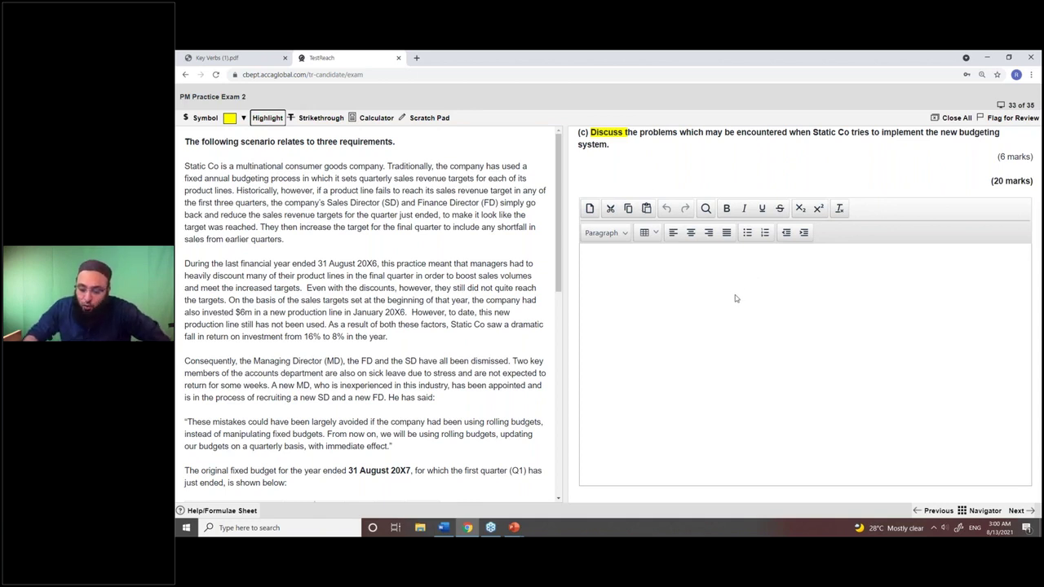
left_click(853, 131)
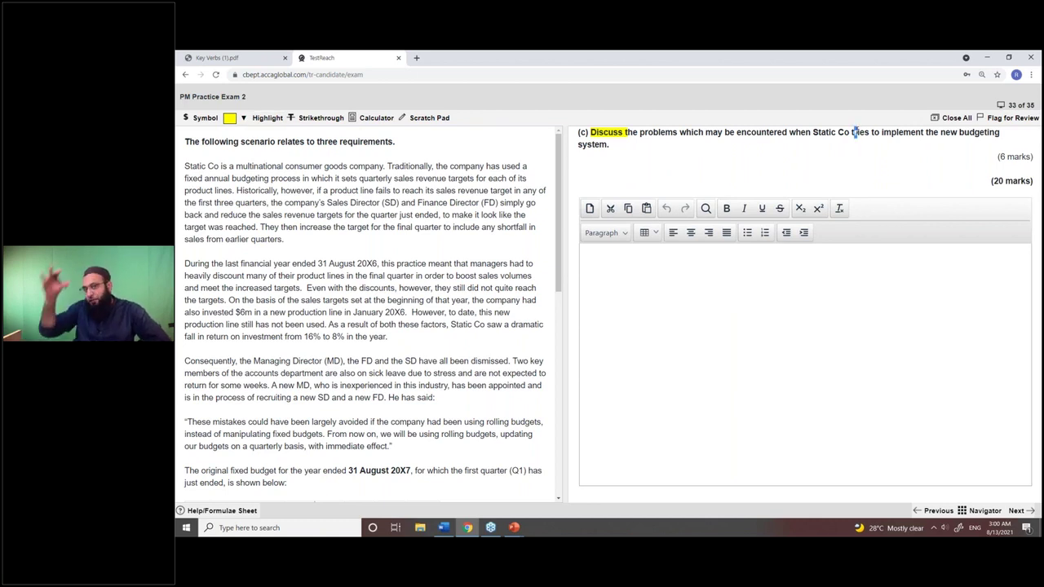
left_click_drag(639, 134, 620, 144)
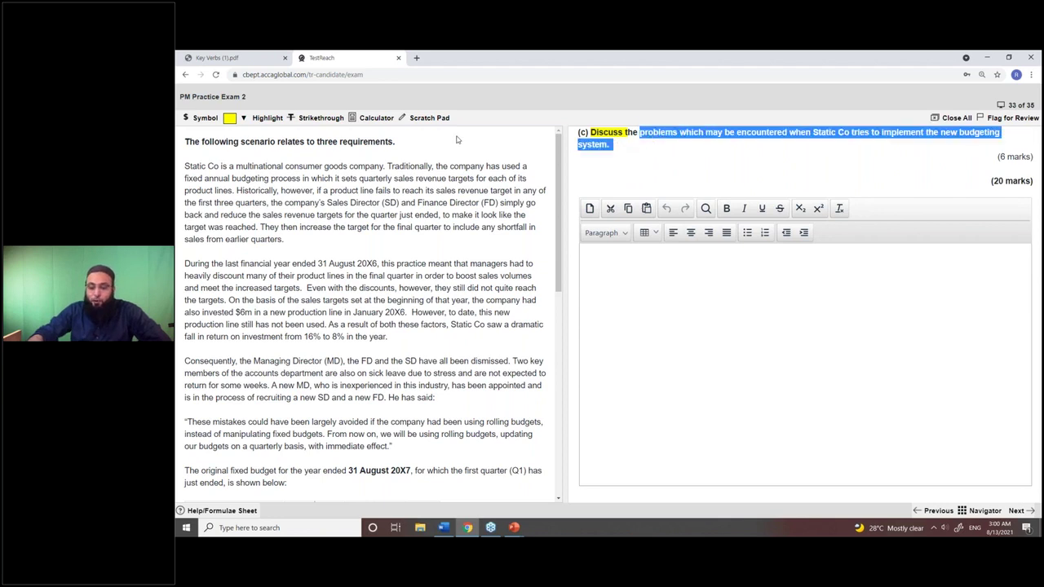
left_click(271, 119)
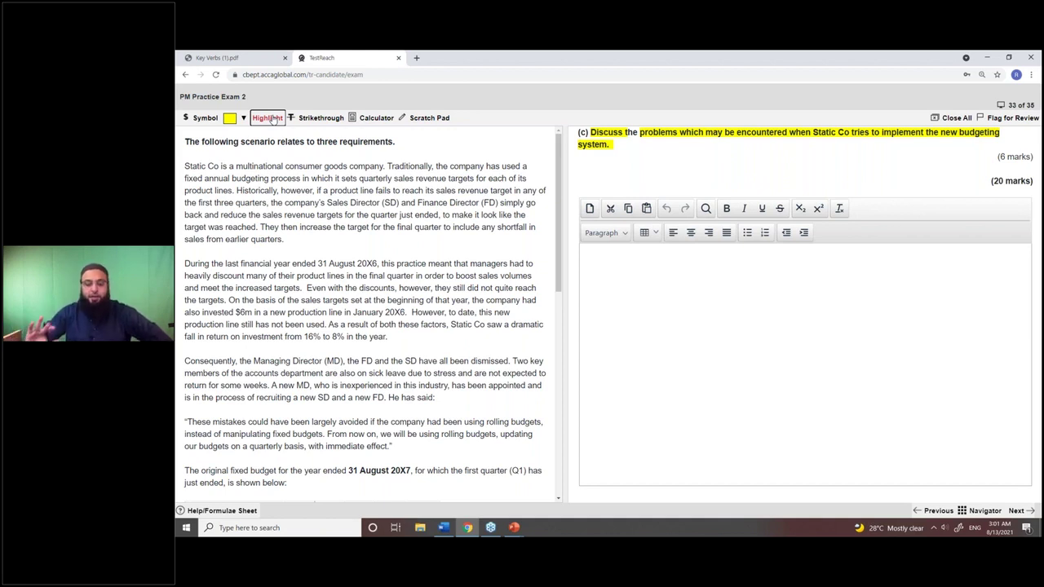
left_click(273, 119)
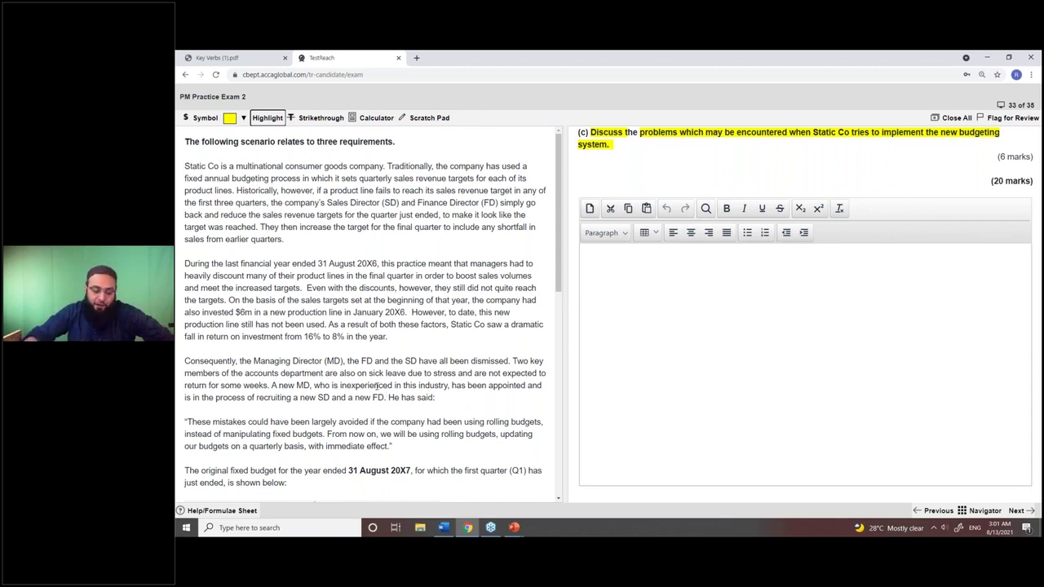
Step: Return to requirement (a) and highlight "fixed annual budgeting process" in the scenario's first paragraph
left_click(936, 512)
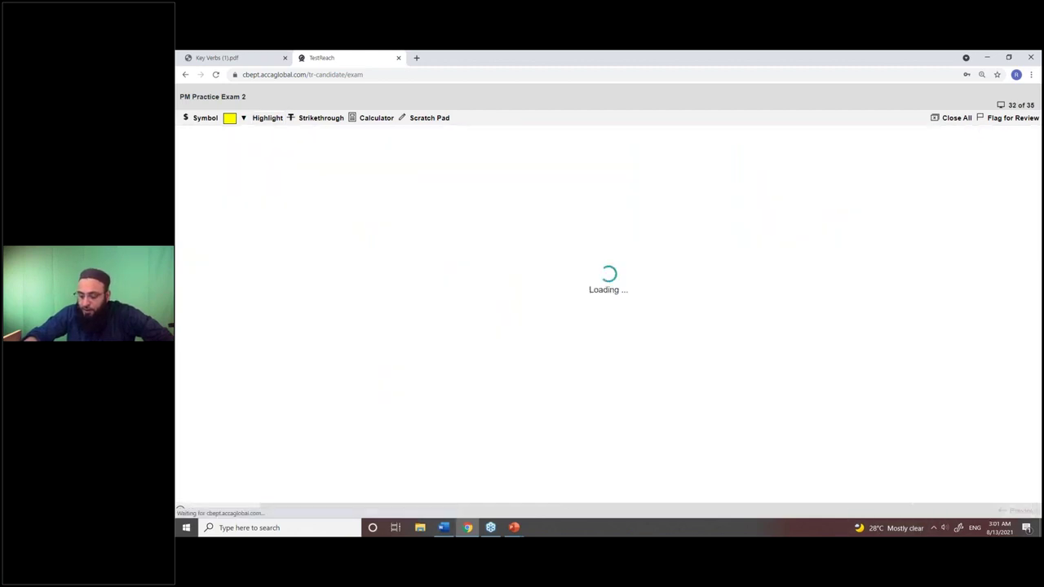
left_click(938, 512)
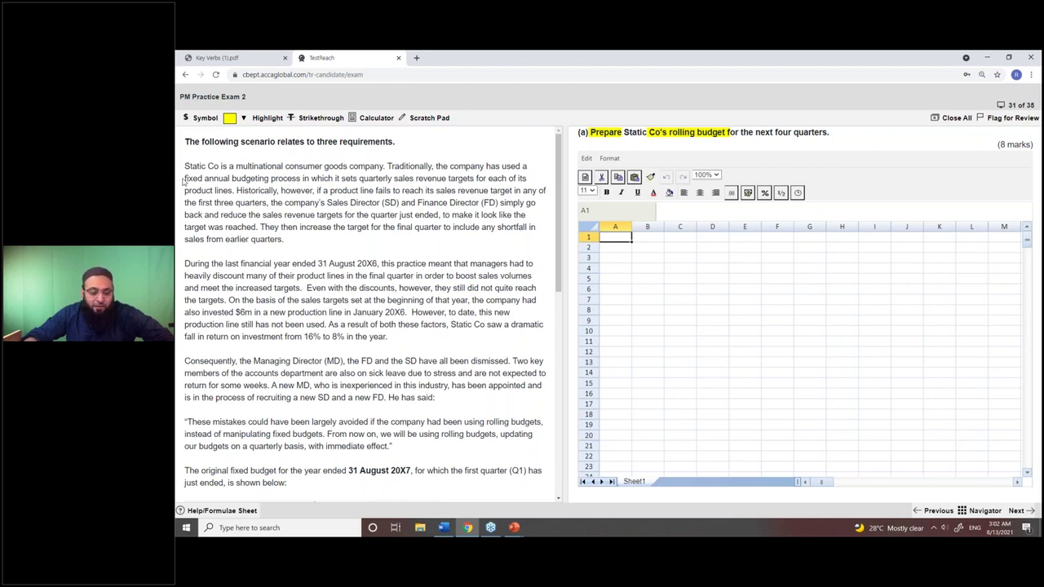
left_click_drag(187, 178, 306, 179)
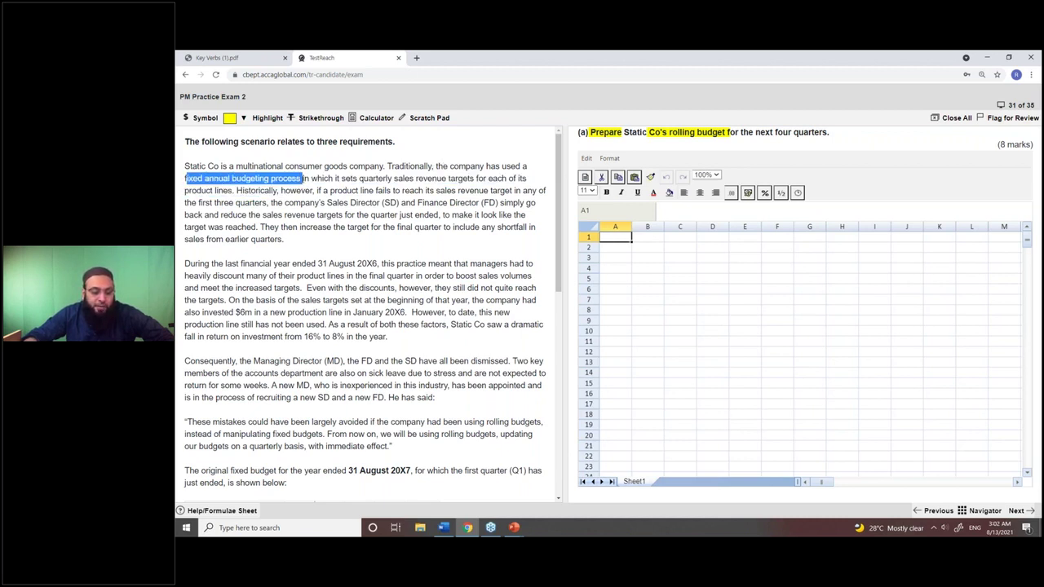
left_click(269, 119)
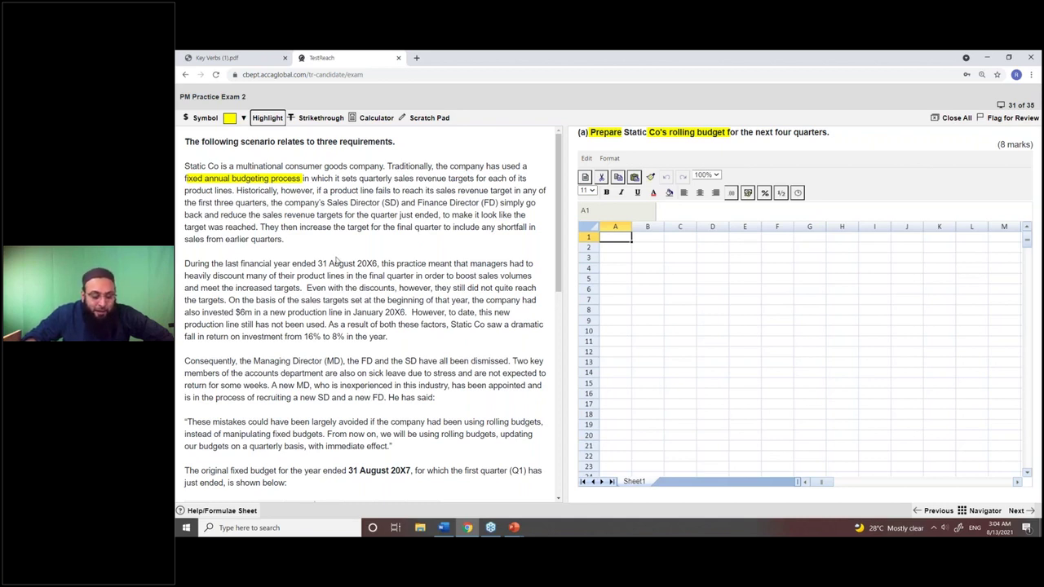
Step: Highlight "heavily discount many of their product lines in the final quarter in order to boost sales volumes and meet the increased targets" in the scenario
left_click_drag(184, 277, 301, 289)
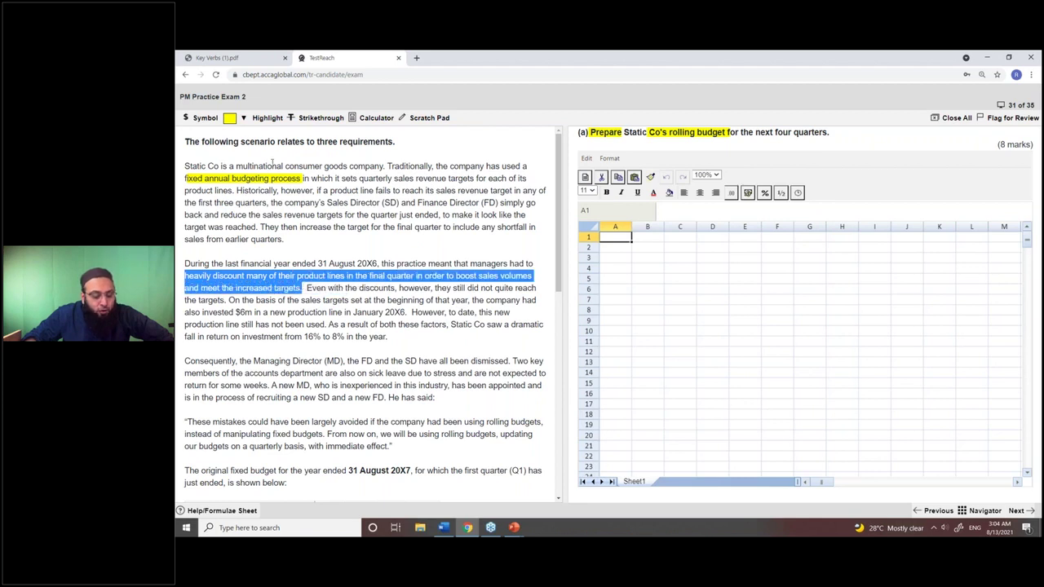
left_click(269, 118)
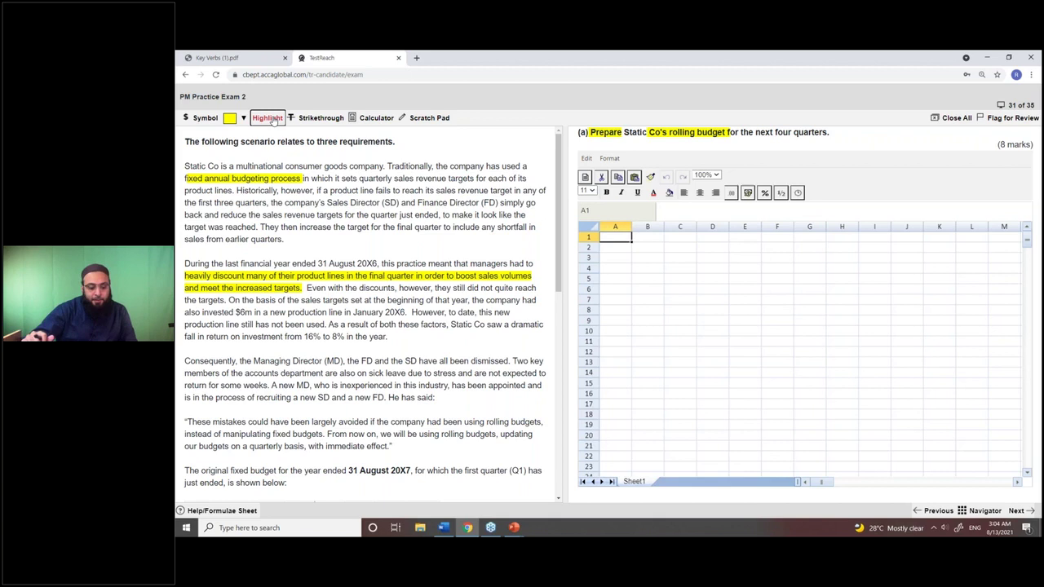
left_click(269, 118)
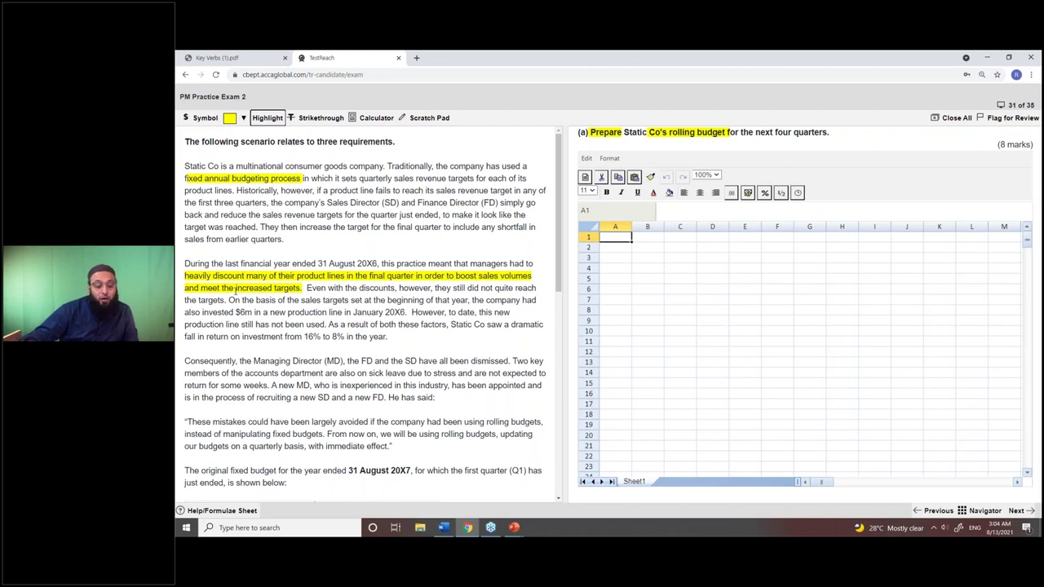
Step: Highlight "basis of the sales targets set at the beginning of" in the scenario's second paragraph
left_click_drag(265, 301, 467, 288)
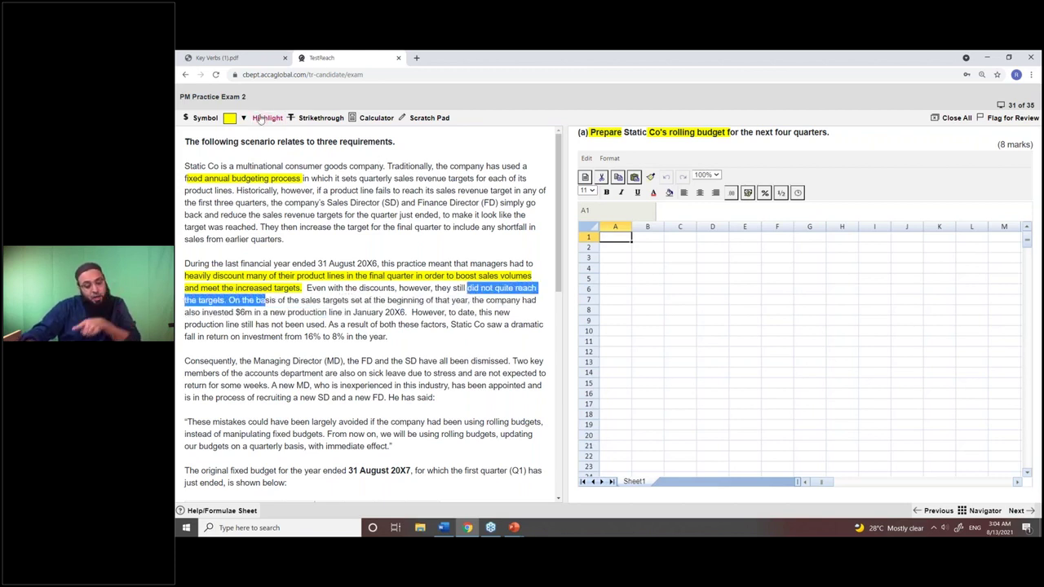
left_click_drag(315, 300, 512, 325)
left_click_drag(261, 300, 436, 300)
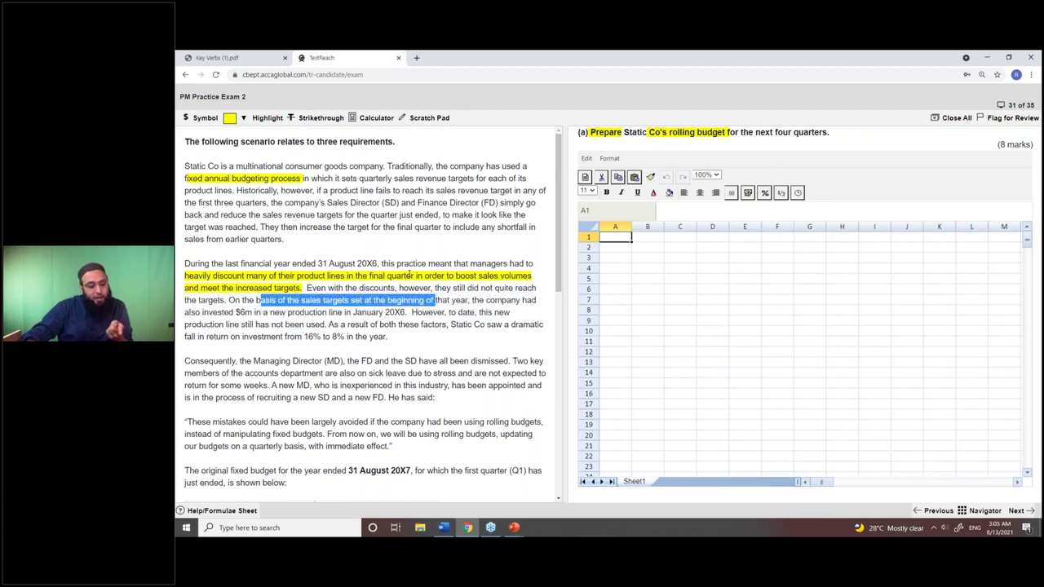
left_click(256, 119)
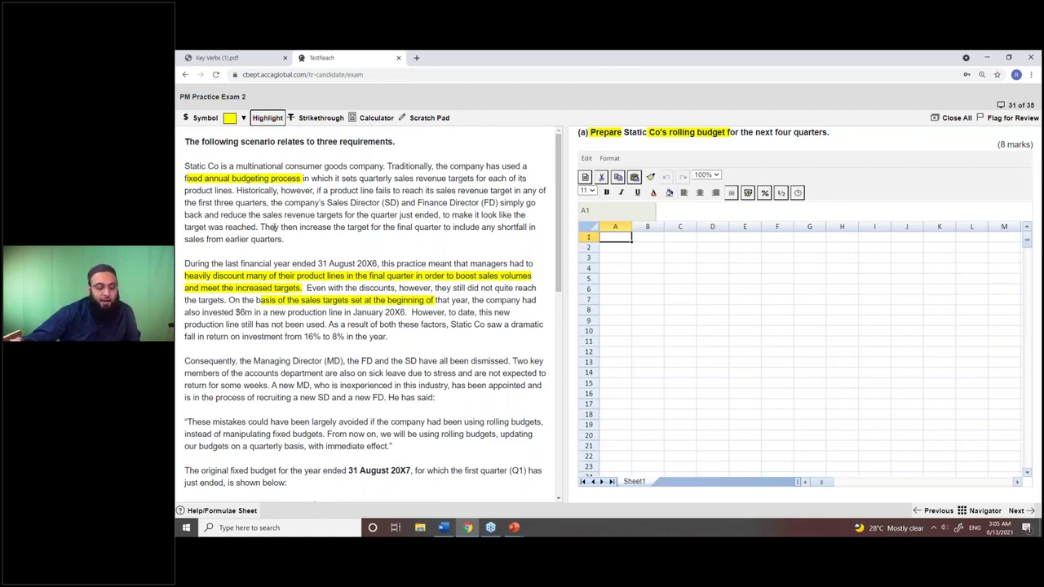
Step: Highlight "$6m in a new production line in January 20X6" and "fall in return on investment from 16% to 8% in the year" in the scenario
left_click_drag(225, 312, 407, 313)
left_click(267, 120)
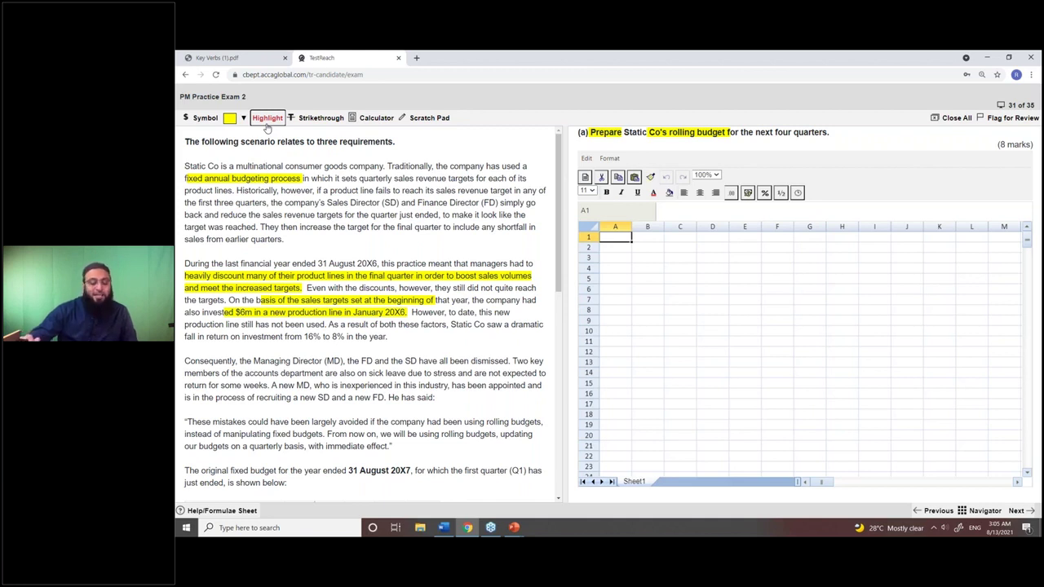
left_click_drag(184, 337, 411, 353)
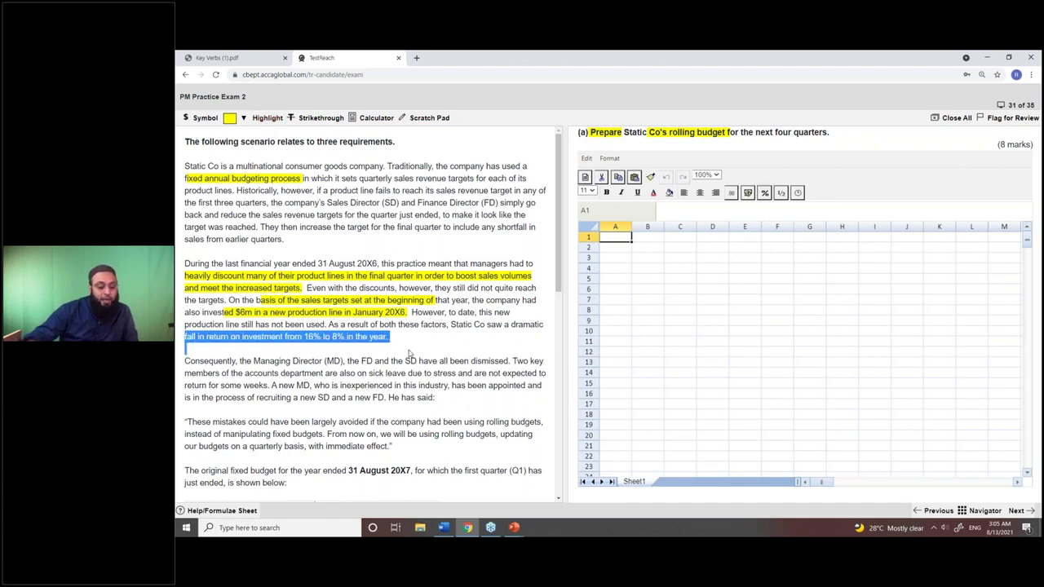
left_click(267, 119)
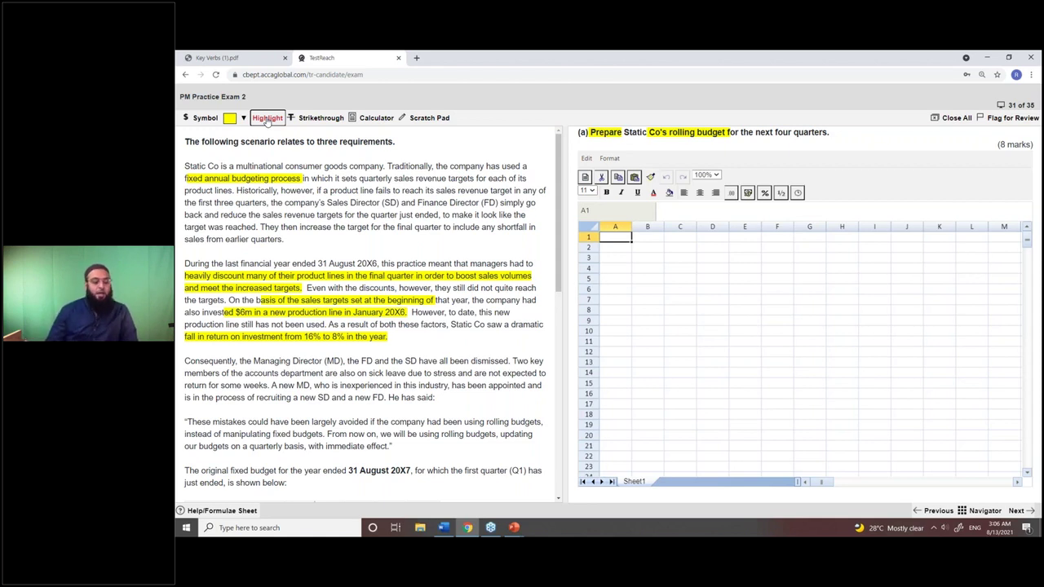
left_click(268, 118)
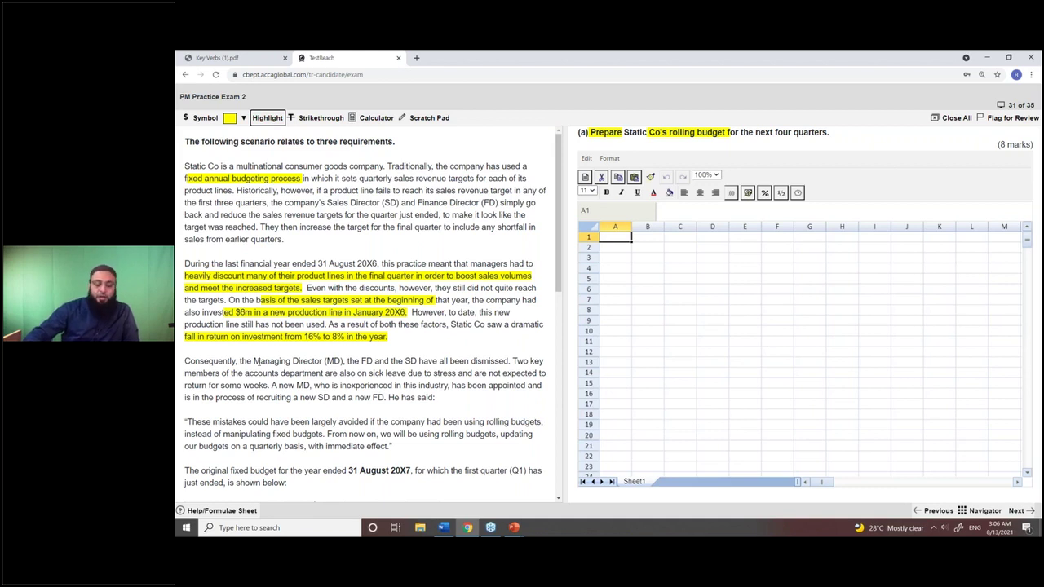
Step: Highlight "Managing Director (MD), the FD and the SD have all been dismissed" in the scenario's third paragraph
left_click_drag(254, 361, 418, 361)
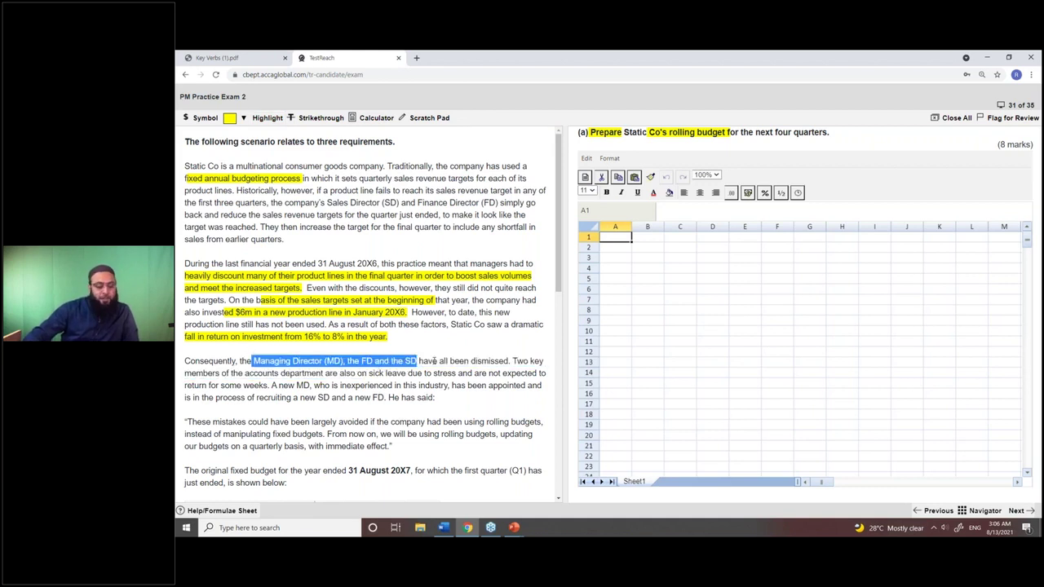
left_click_drag(253, 360, 508, 361)
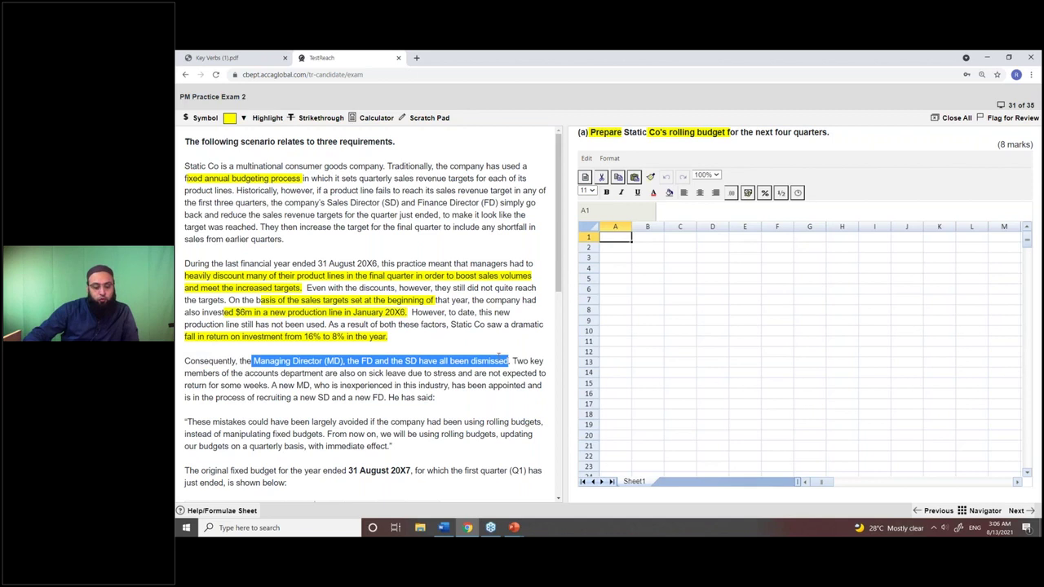
left_click(268, 119)
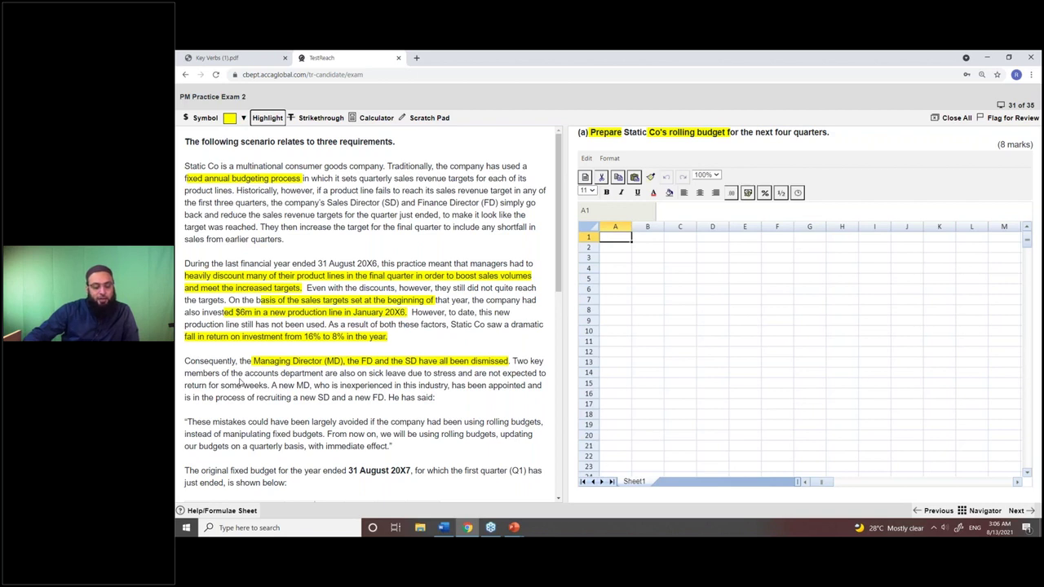
Step: In the third paragraph, highlight "new MD, who is inexperienced in this industry" and "a new SD and a new FD"
double_click(286, 385)
left_click_drag(311, 383, 451, 386)
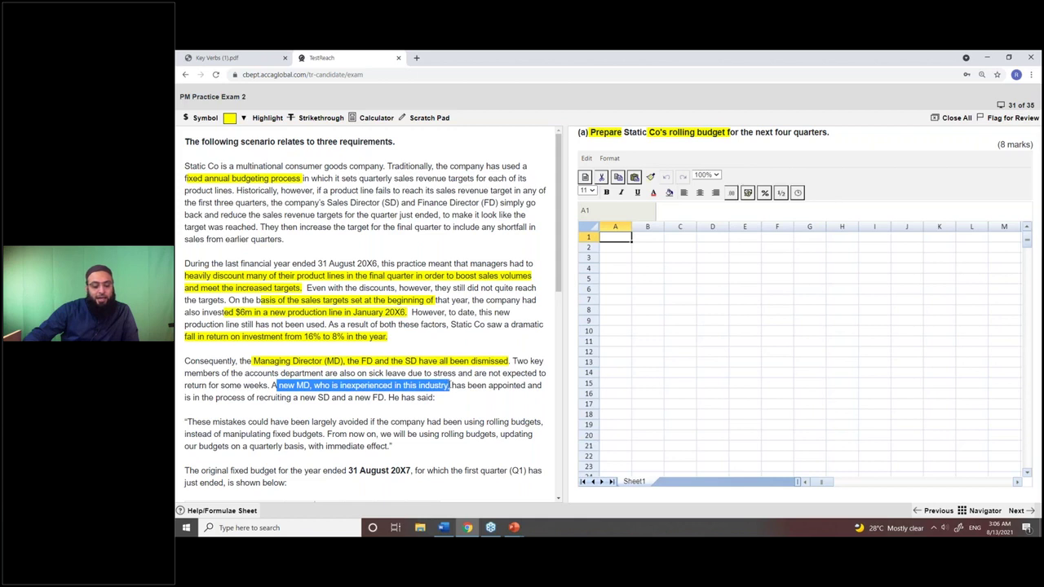
left_click(266, 117)
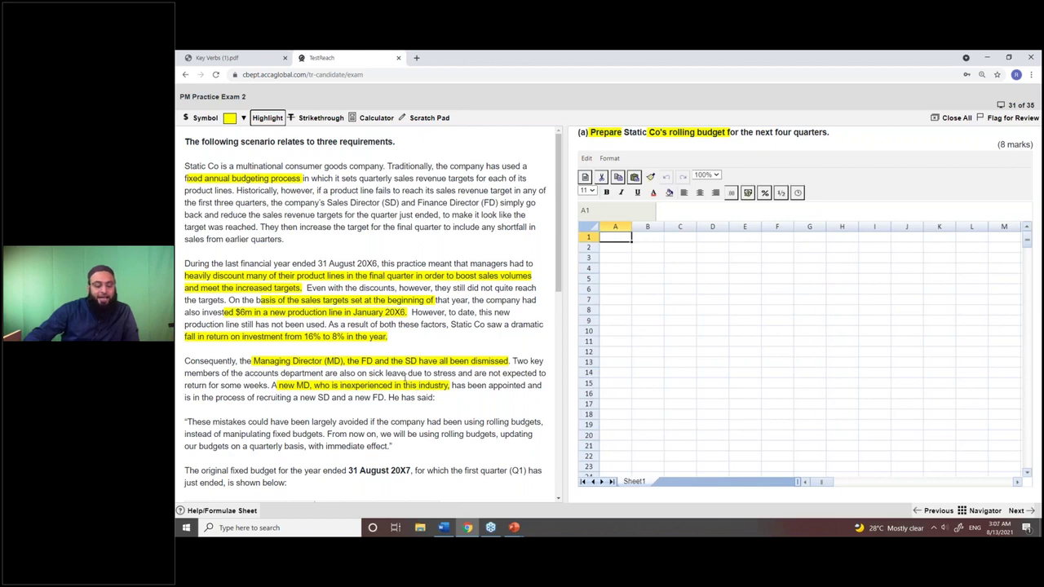
scroll(405, 379, "down", 1)
left_click_drag(292, 350, 388, 351)
left_click(268, 117)
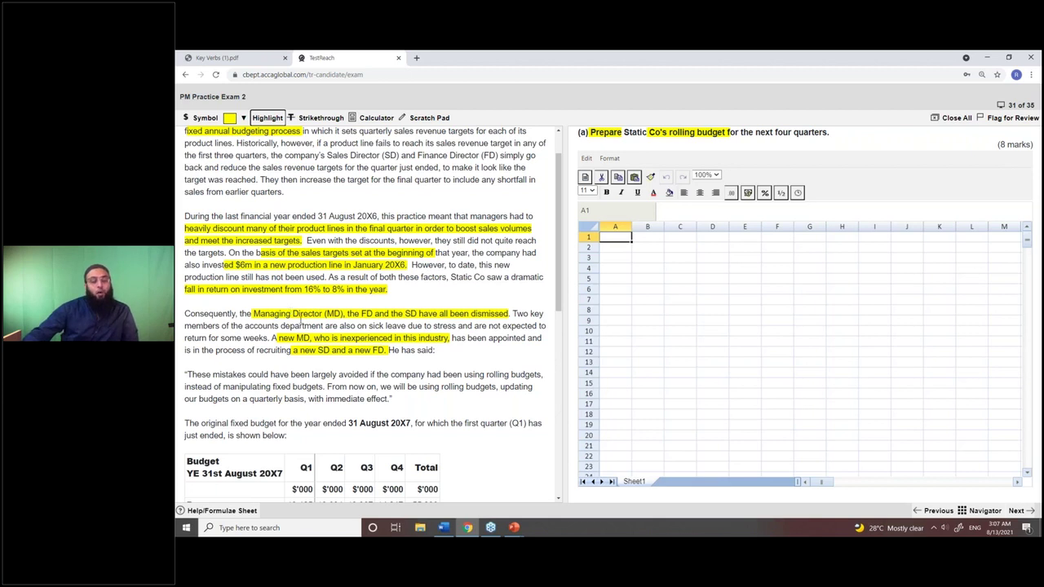
Step: Highlight the MD's quoted statements from "could have been largely avoided" to "fixed budgets" and from "be using rolling budgets" to "with immediate effect"
left_click_drag(251, 371, 539, 375)
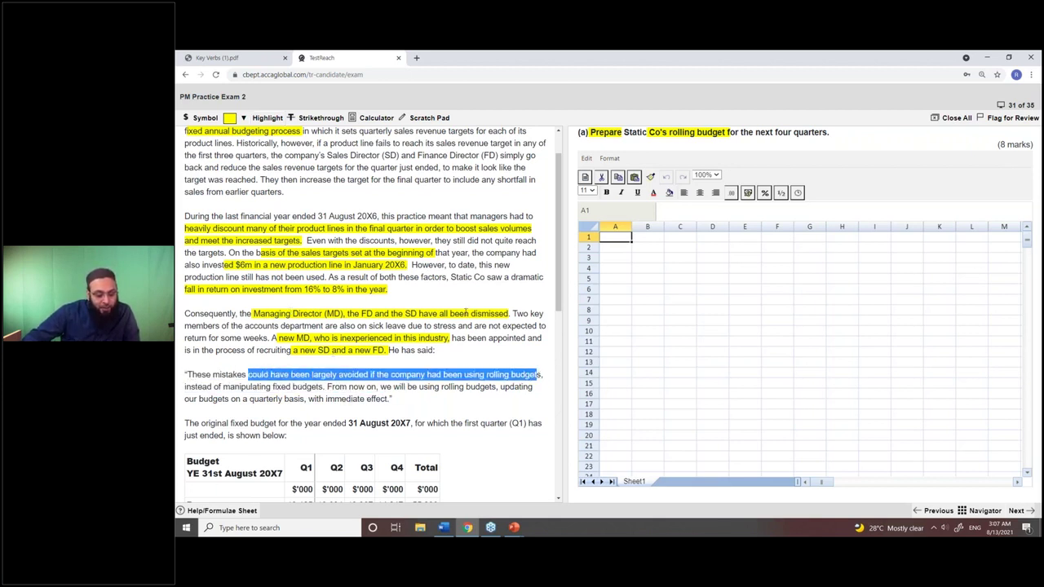
left_click(268, 117)
left_click_drag(190, 387, 322, 388)
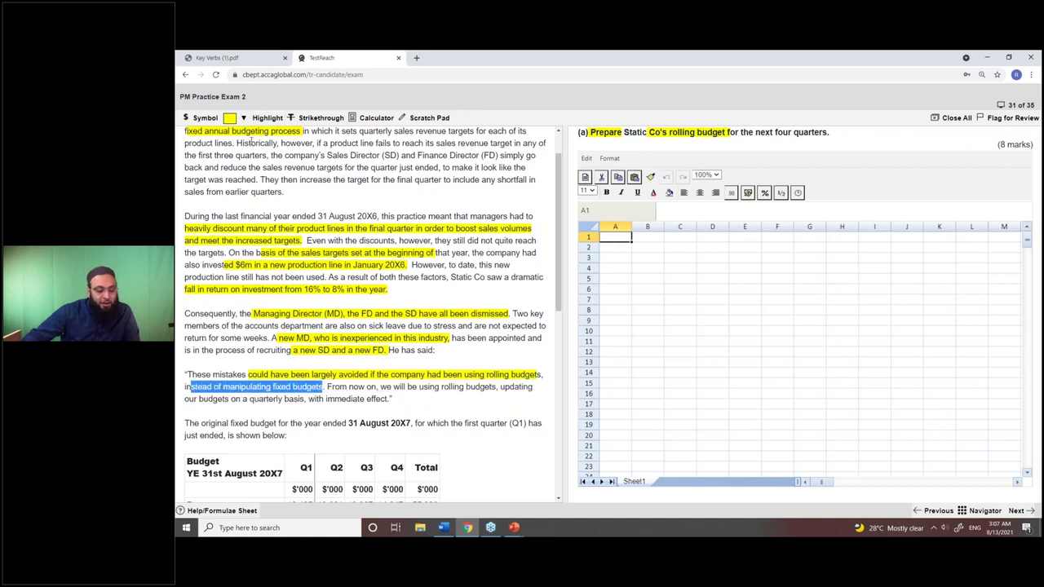
left_click(267, 117)
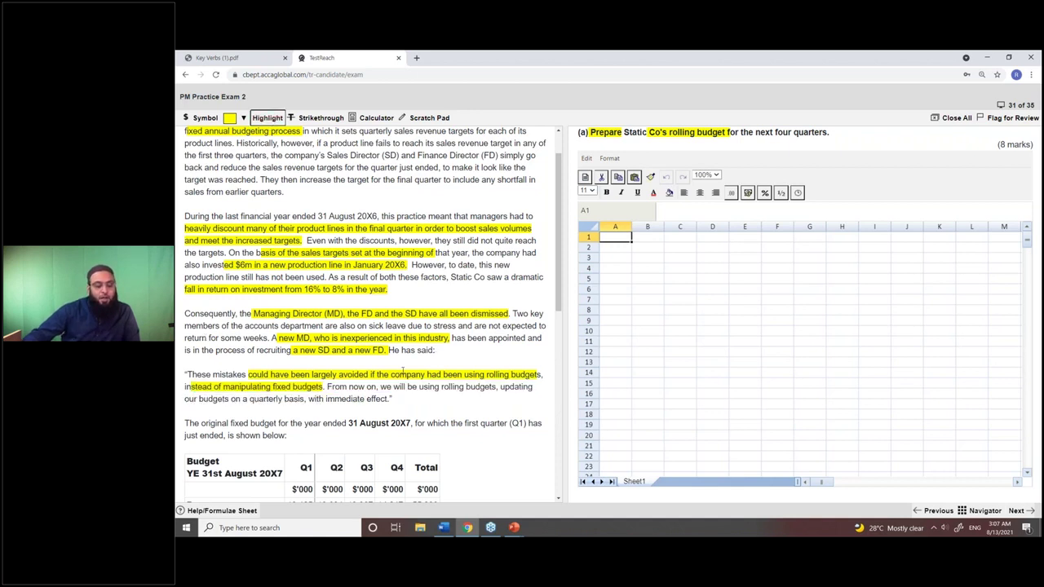
mouse_move(400, 387)
left_mouse_down()
mouse_move(519, 387)
mouse_move(404, 390)
mouse_move(389, 401)
left_mouse_up()
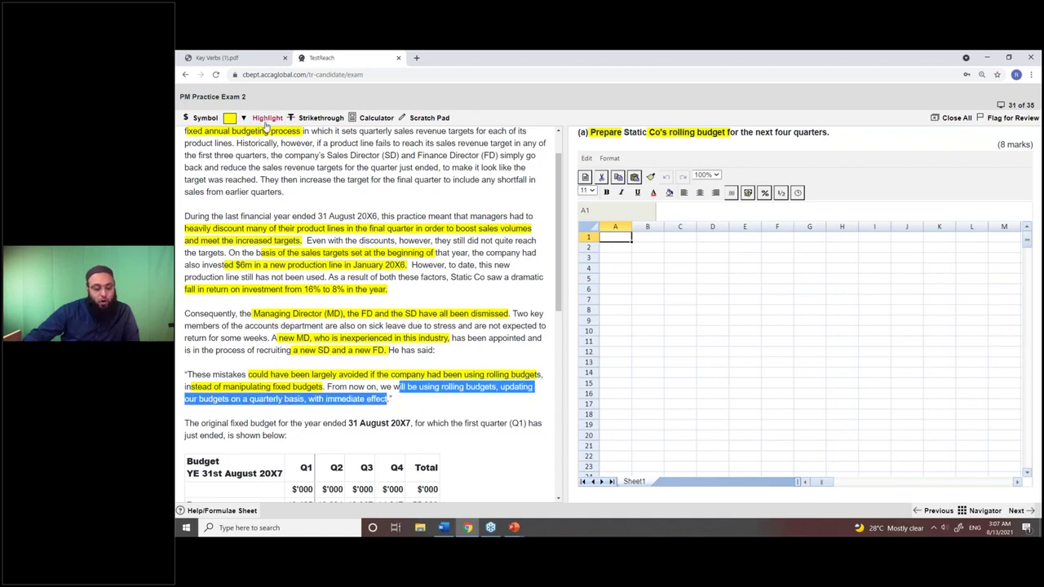
left_click(268, 117)
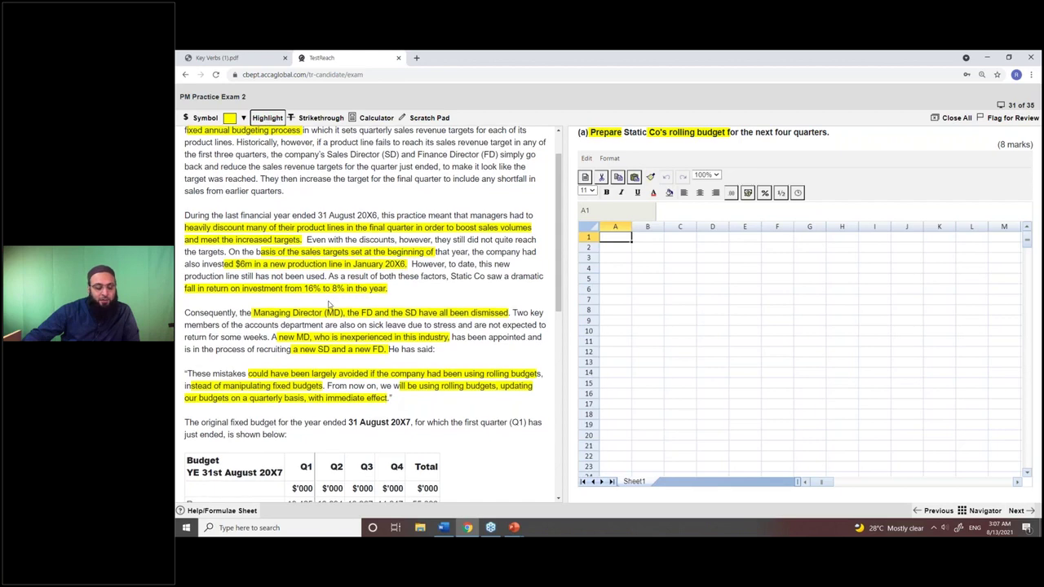
Step: Above the budget table, highlight "original fixed budget for the year ended 31 August 20X7" and "which the first quarter (Q1)"
scroll(329, 304, "down", 3)
left_click_drag(202, 281, 413, 281)
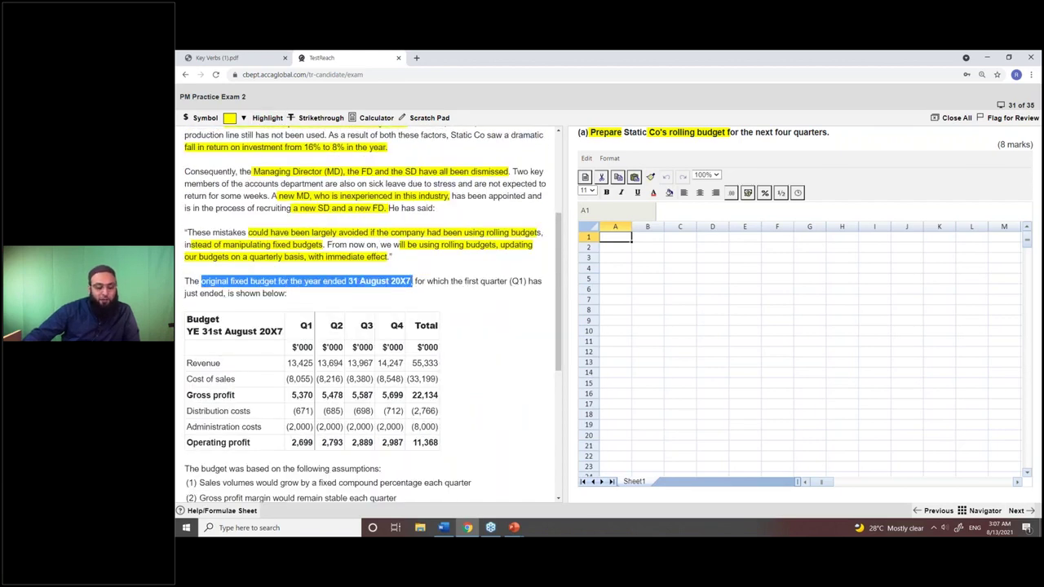
left_click(267, 117)
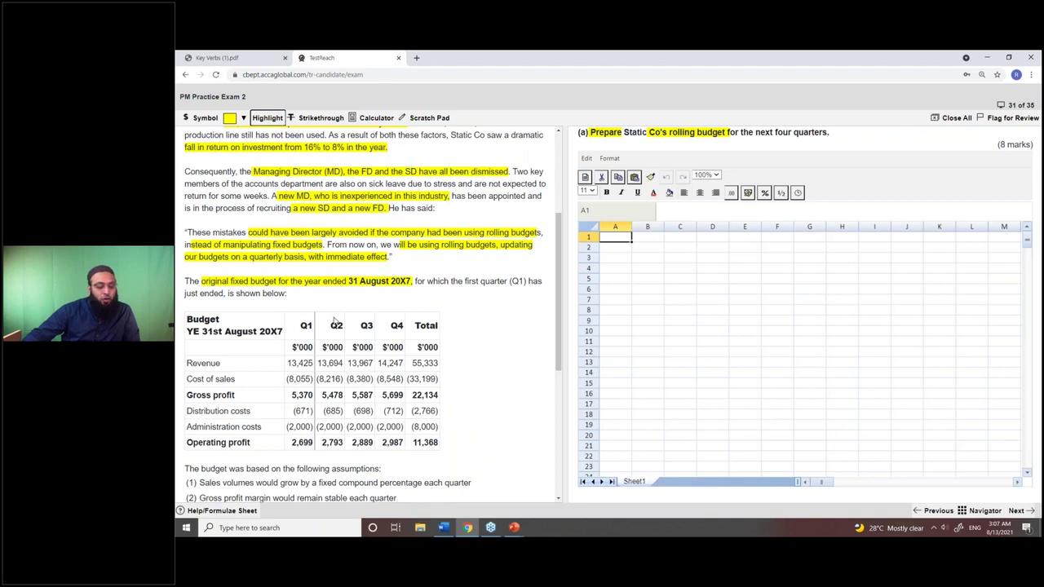
left_click_drag(429, 282, 526, 281)
left_click(267, 117)
Step: Highlight "budget was based on the following assumptions:" and, in assumption (1), "a fixed compound percentage each quarter"
scroll(325, 306, "down", 1)
scroll(326, 305, "down", 5)
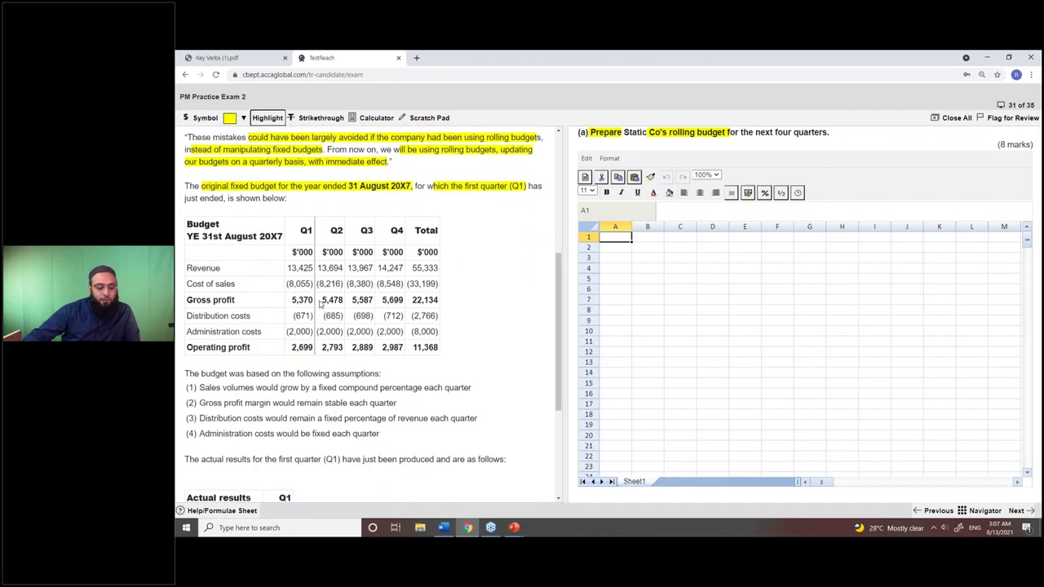
left_click_drag(195, 278, 383, 279)
left_click(261, 119)
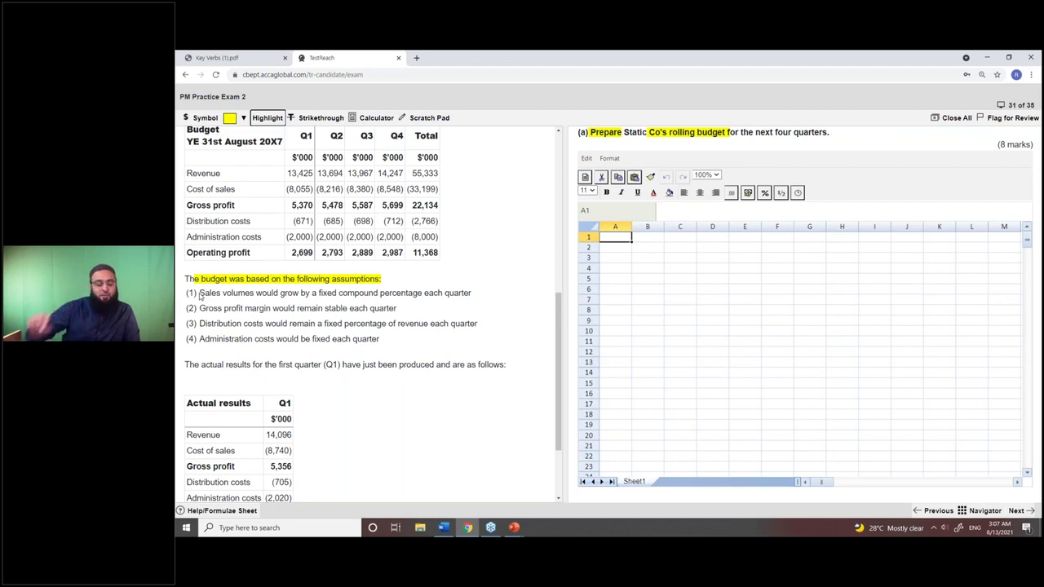
left_click_drag(200, 295, 471, 293)
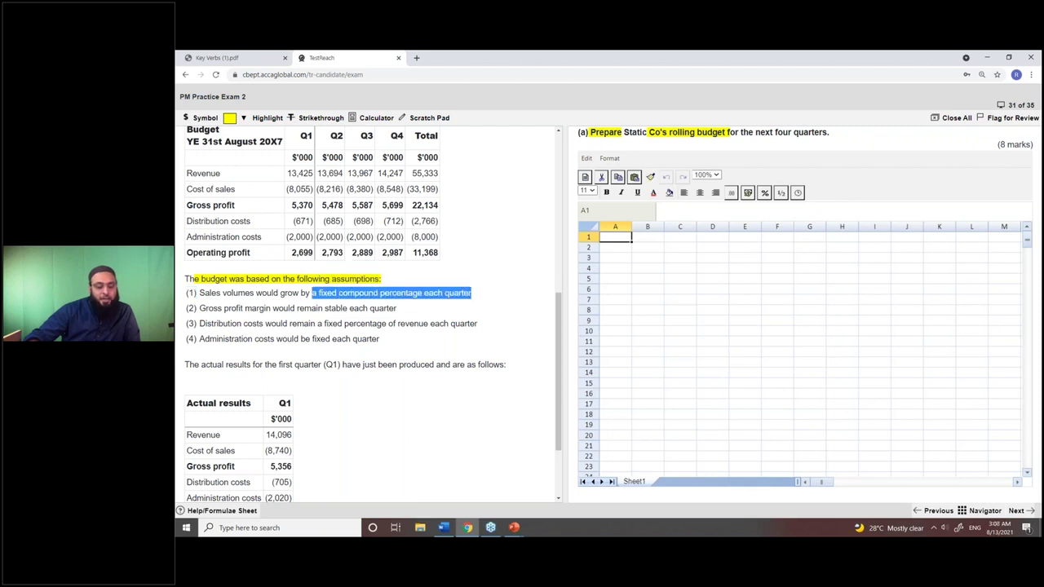
left_click(267, 118)
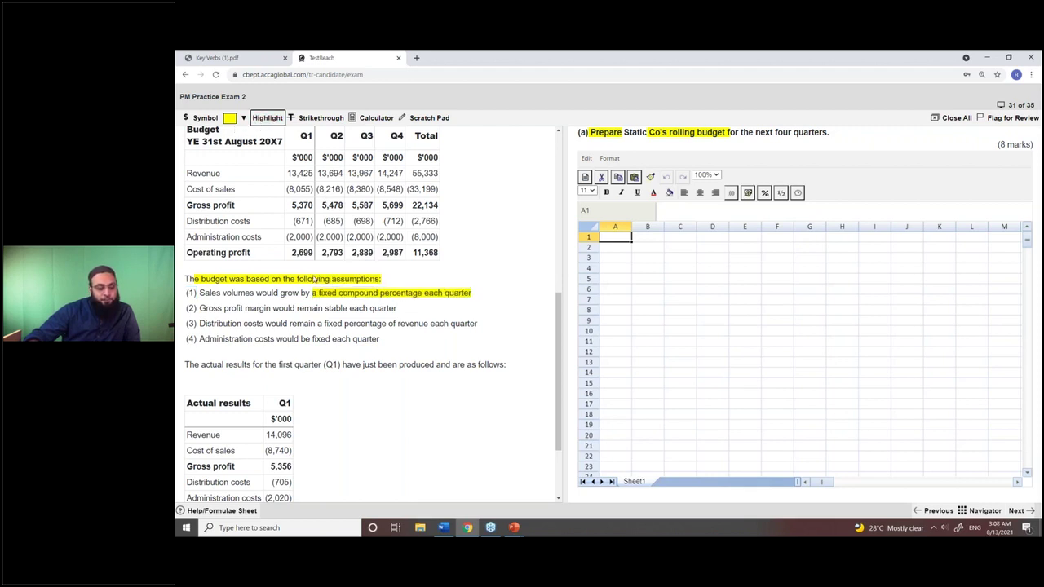
Step: Highlight "Gross profit margin" and "stable each quarter" in assumption (2), and "a fixed percentage of revenue each quarter" in assumption (3)
left_click_drag(199, 308, 271, 309)
left_click(257, 119)
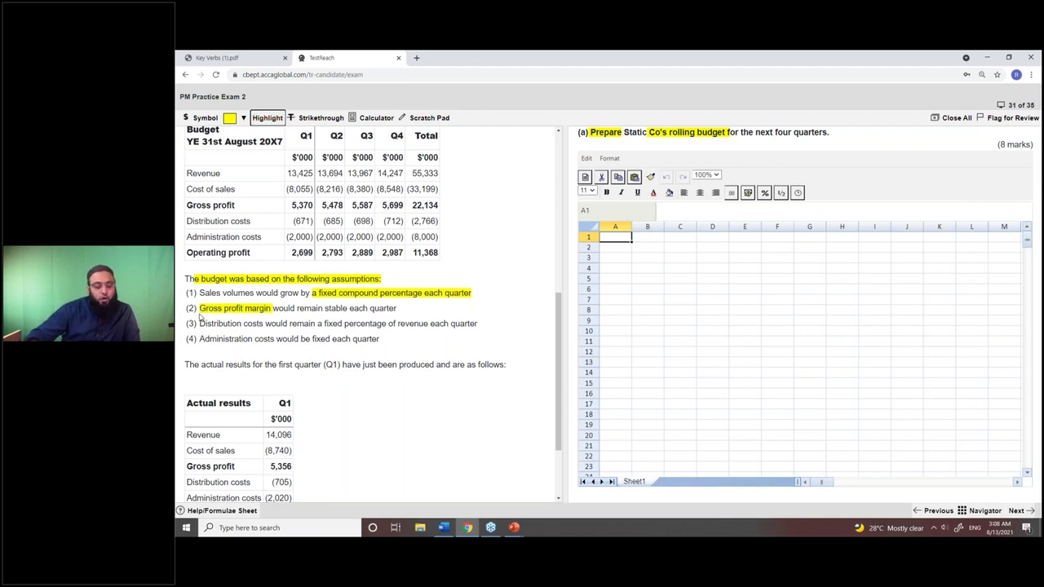
left_click_drag(316, 325, 480, 327)
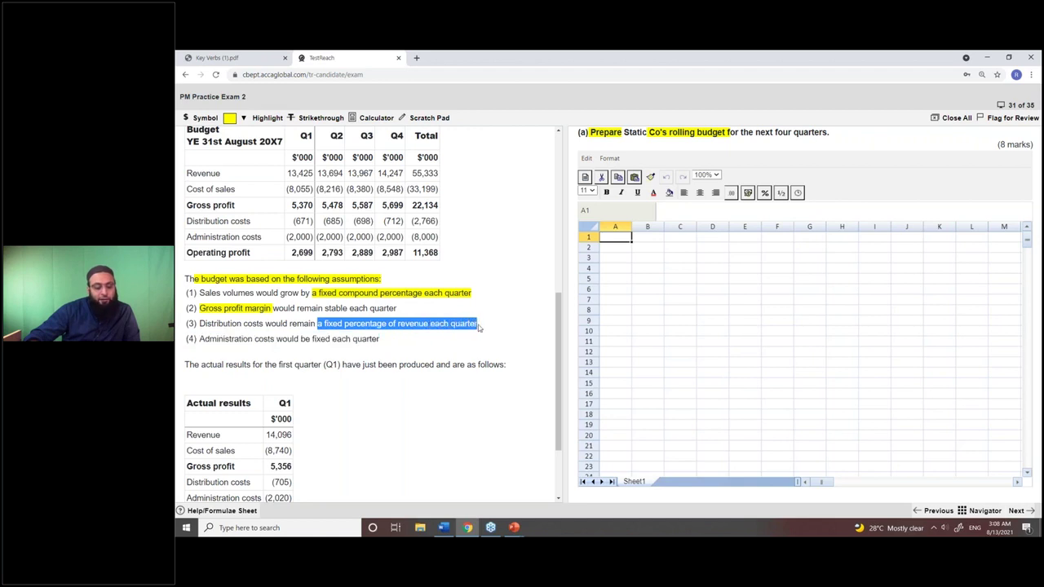
left_click(268, 117)
left_click_drag(324, 310, 398, 311)
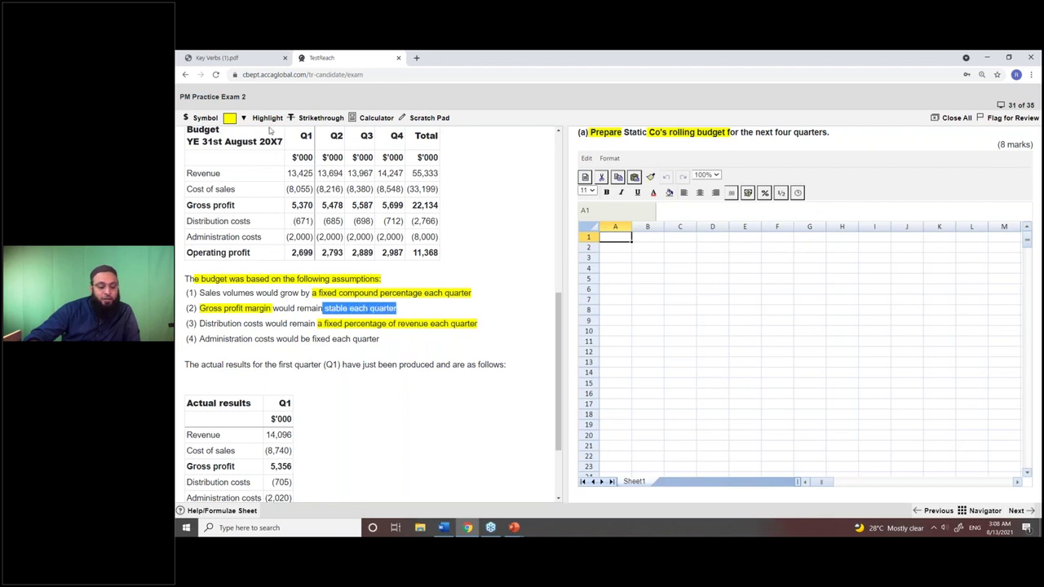
left_click(268, 117)
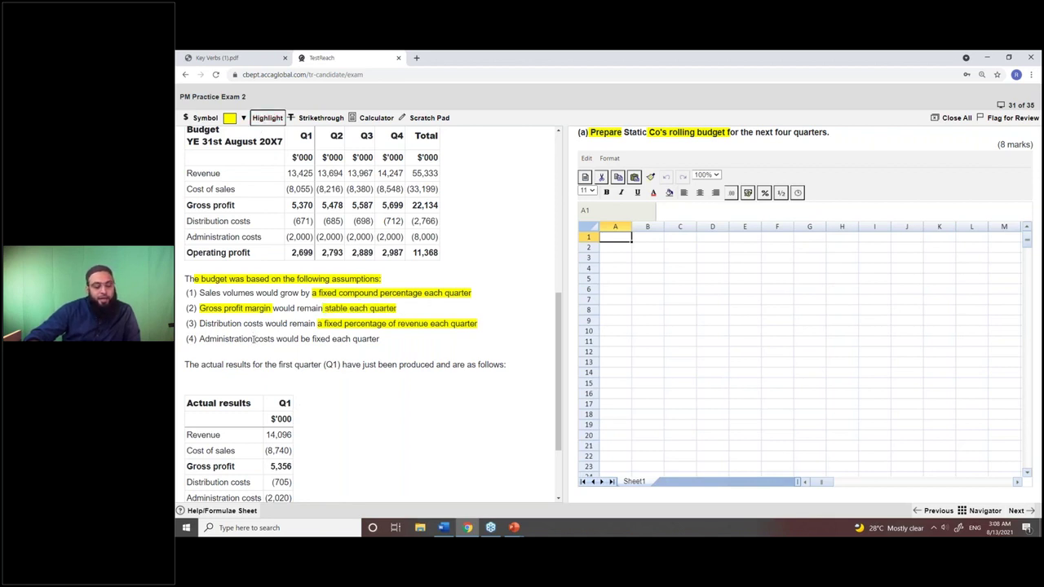
Step: Highlight "costs would be fixed each quarter" in assumption (4) and "first quarter (Q1)" in the sentence introducing the actual results
left_click_drag(254, 339, 301, 352)
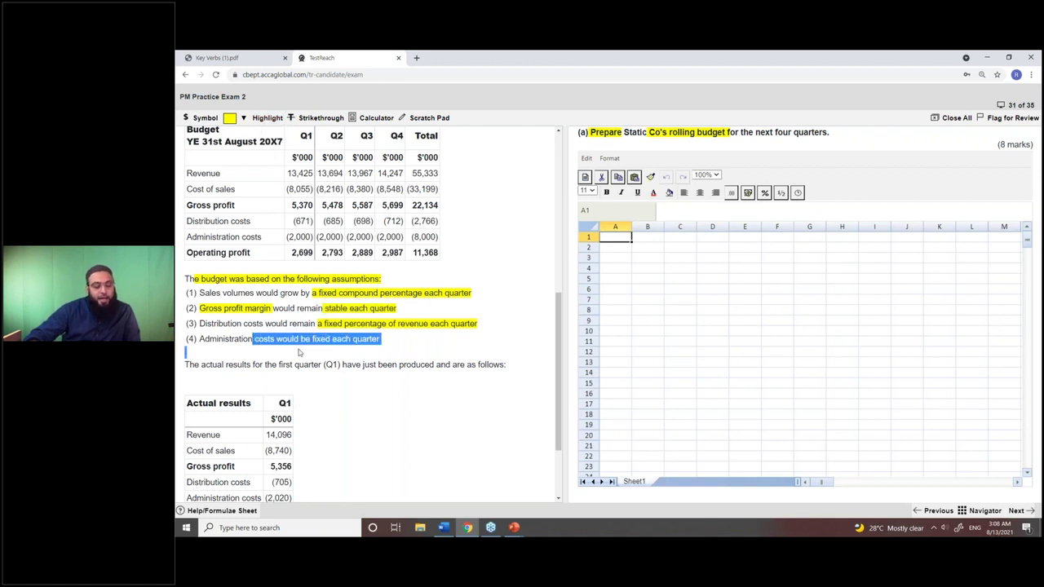
left_click(268, 118)
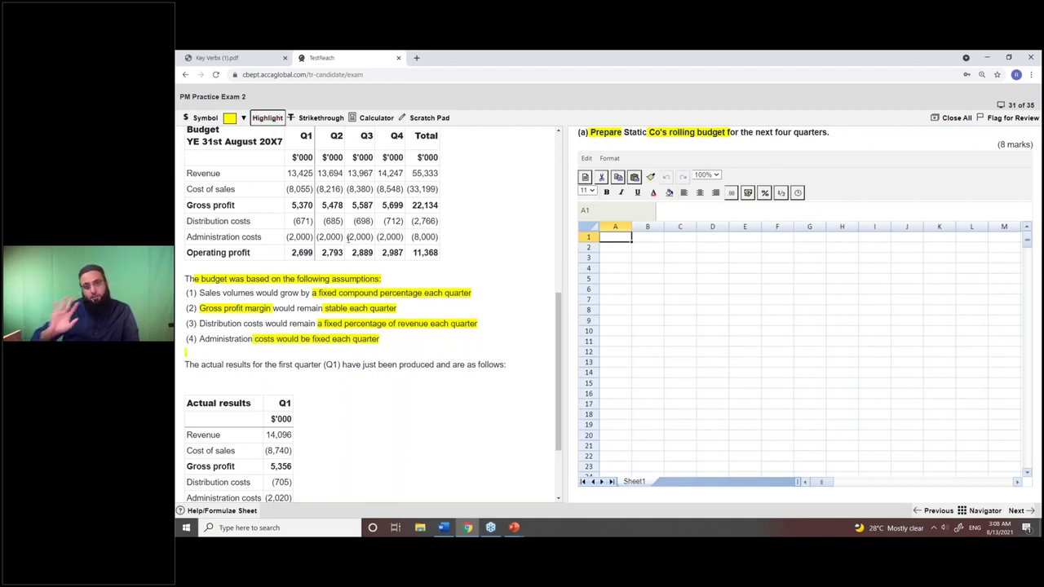
scroll(349, 268, "down", 1)
left_click_drag(272, 259, 356, 259)
left_click(268, 118)
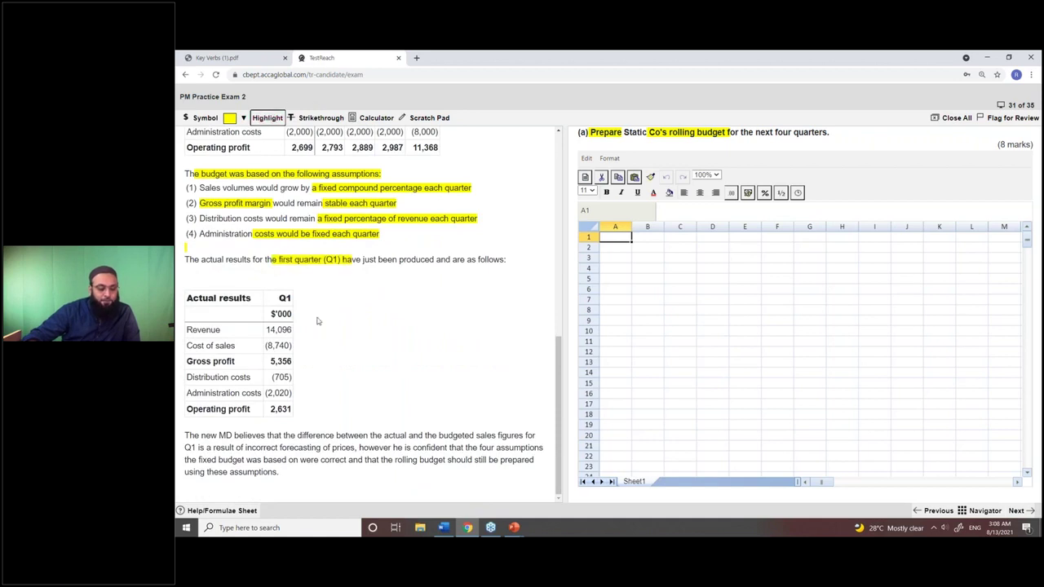
Step: In the scenario's last paragraph, highlight "incorrect forecasting of prices" and "based on were correct and that the rolling budget"
left_click(183, 437)
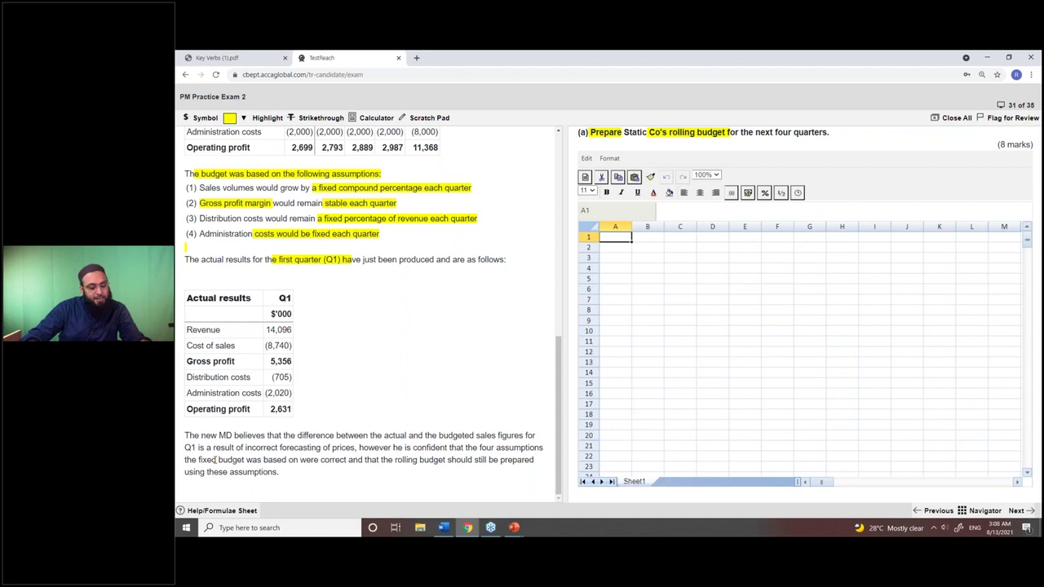
left_click_drag(242, 448, 355, 448)
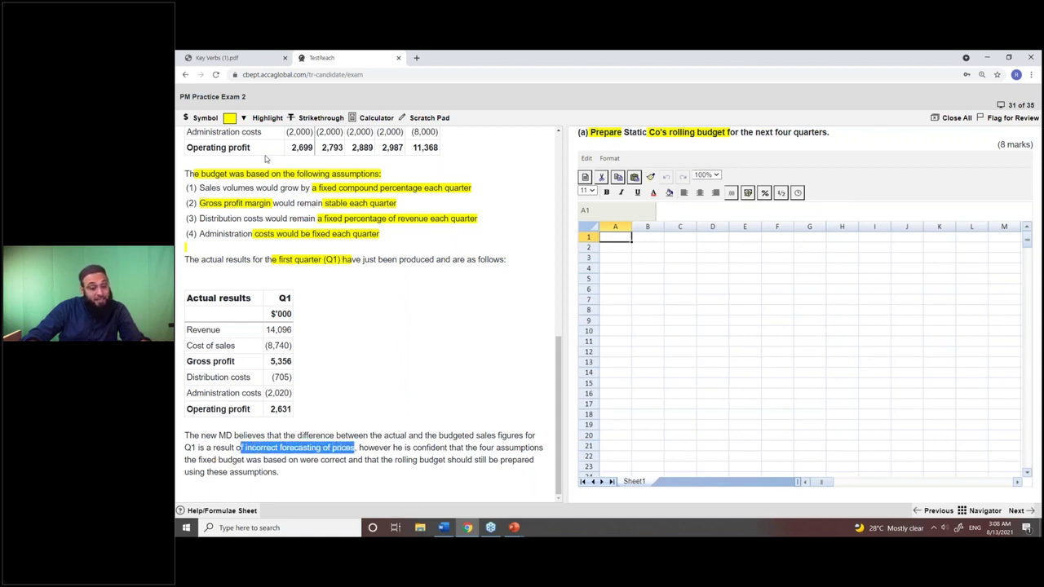
left_click(256, 119)
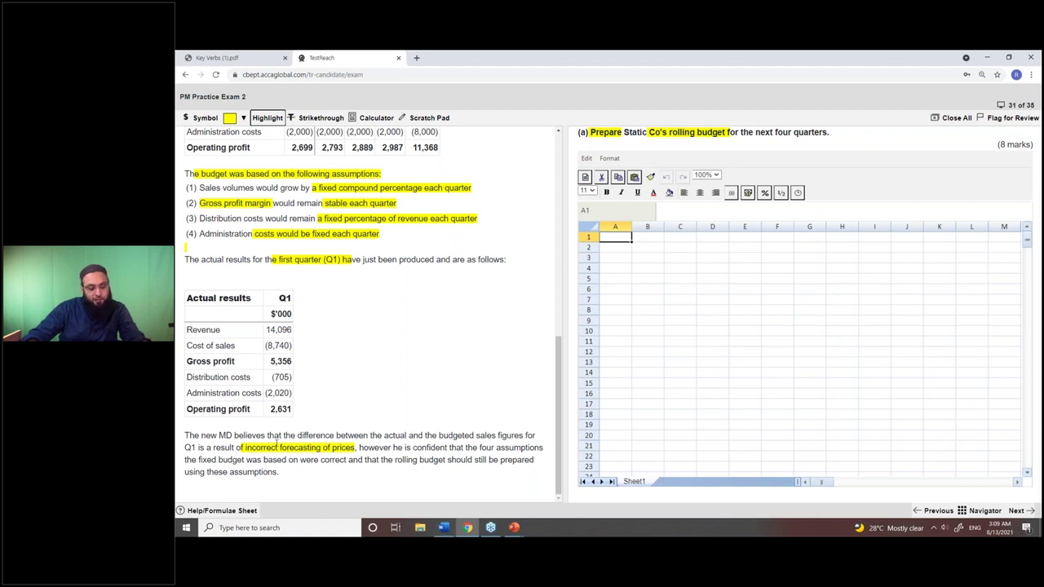
left_click_drag(263, 460, 349, 460)
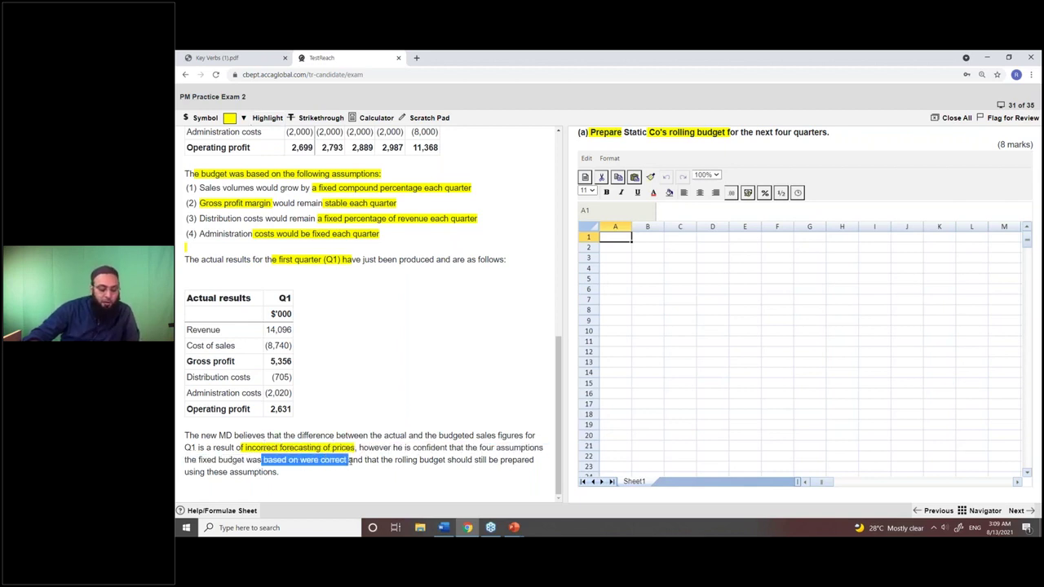
left_click(268, 118)
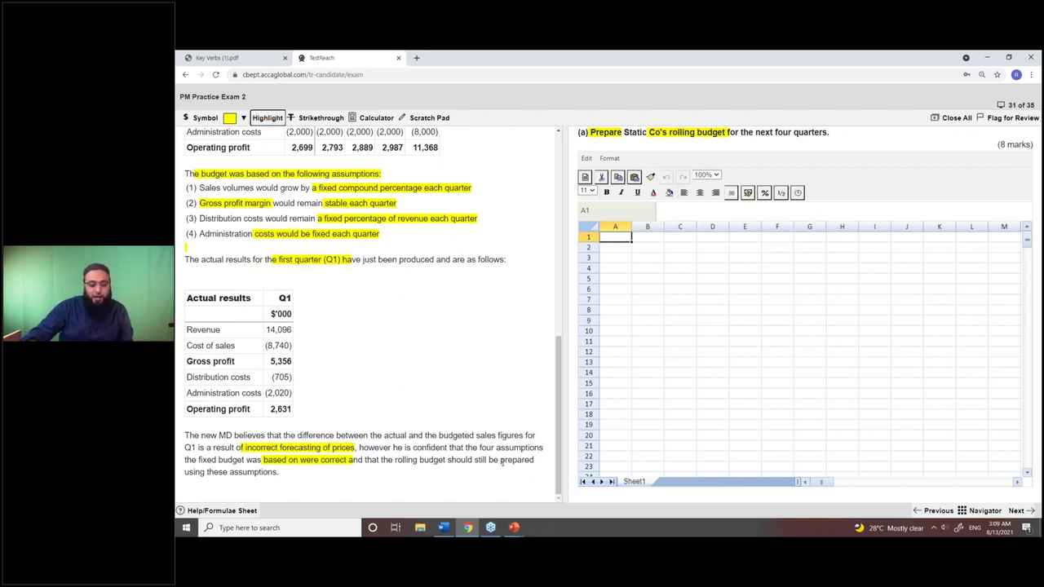
left_click_drag(451, 460, 313, 461)
left_click(264, 121)
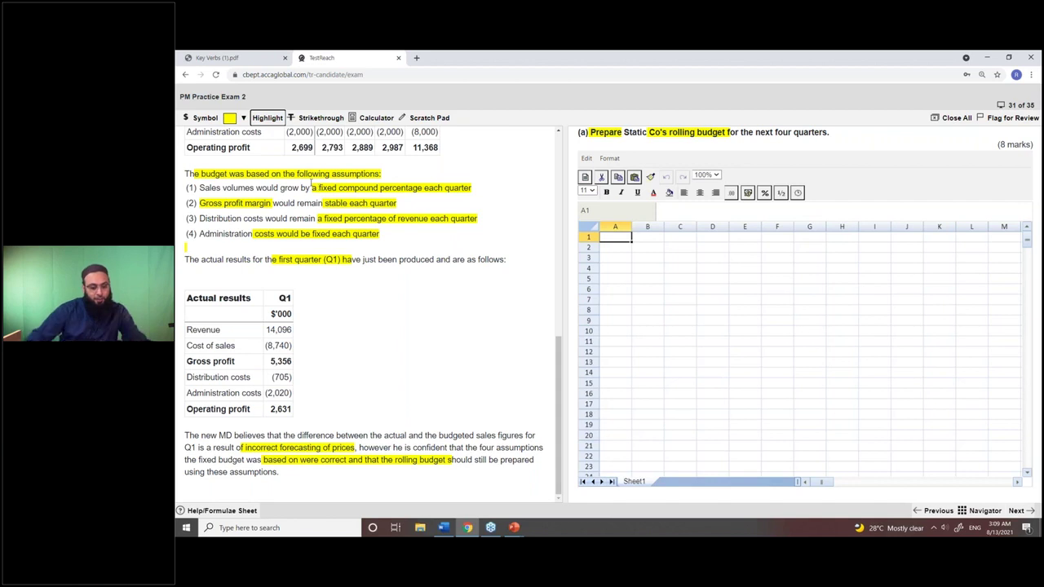
Step: Enter the heading "Part A" in cell A1 and set the answer spreadsheet's zoom to 200%
left_click(618, 241)
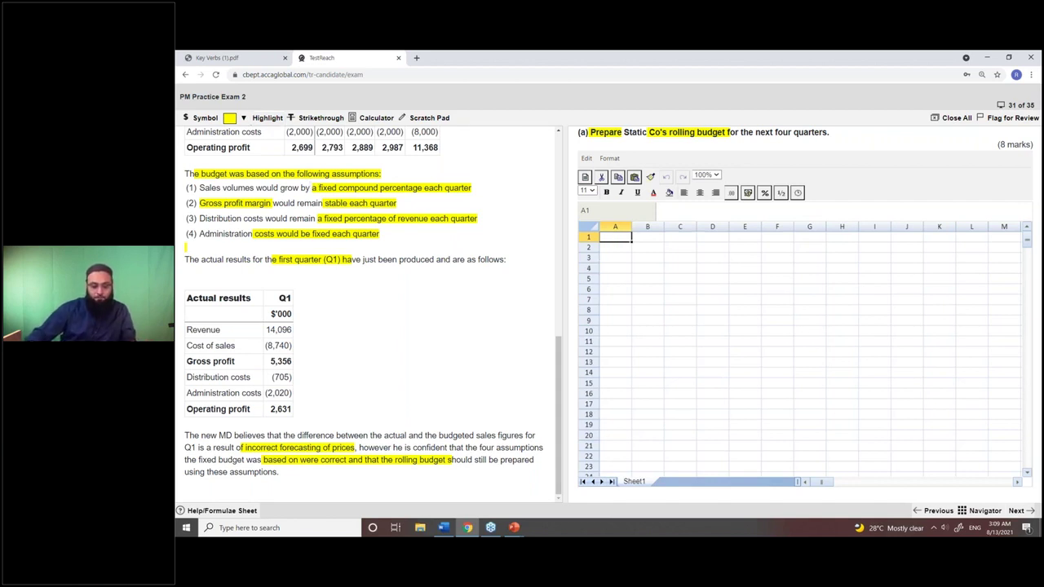
type("Part A")
key("Return")
left_click(648, 248)
left_click(616, 247)
left_click(718, 174)
left_click(703, 217)
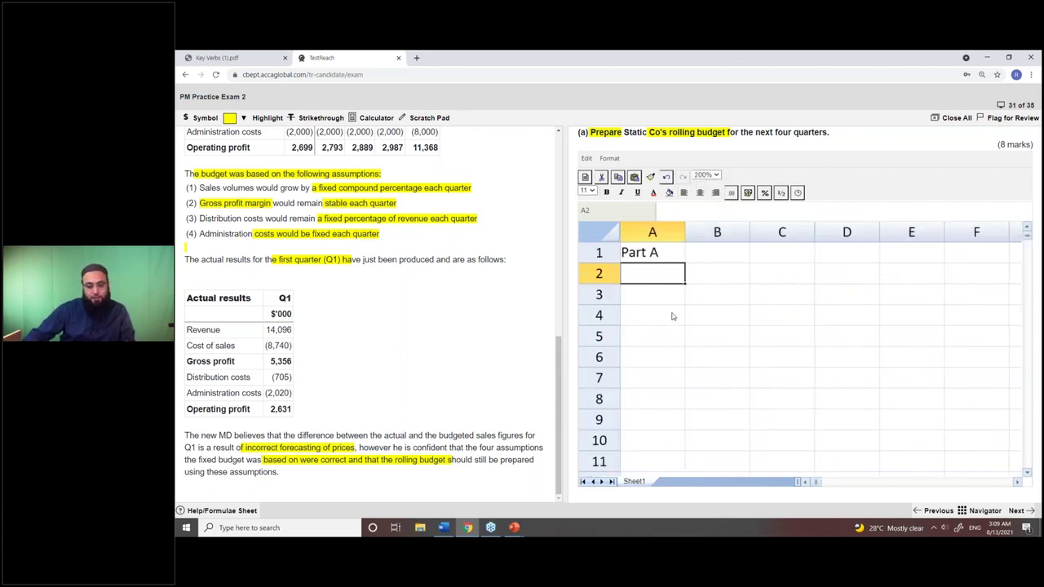
Step: Enter "Q2" in cell B3 as the first quarter heading of the rolling budget
key("Right")
key("Right")
key("Left")
key("Down")
key("Down")
key("Up")
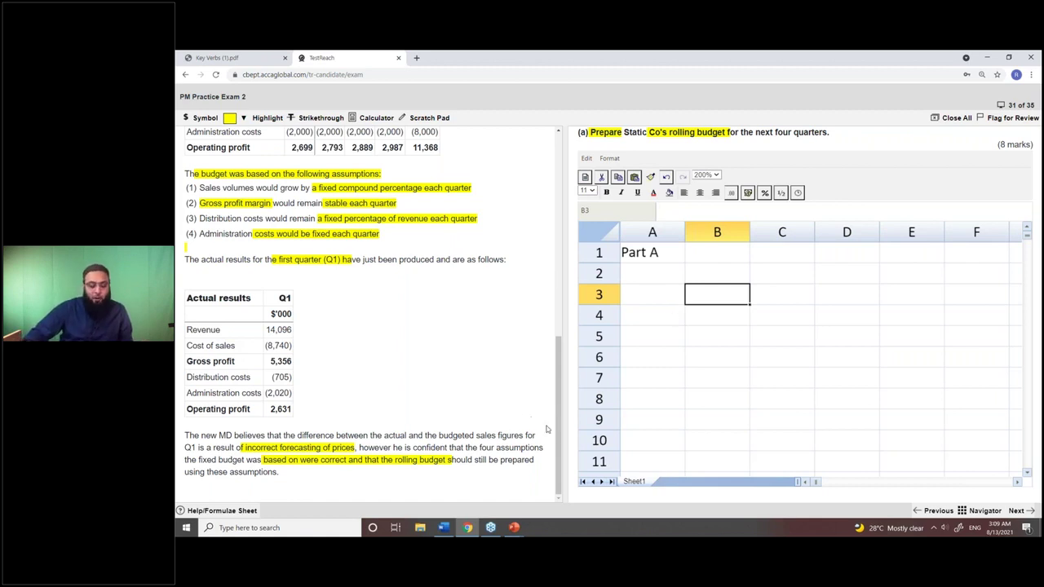
left_click_drag(560, 433, 560, 421)
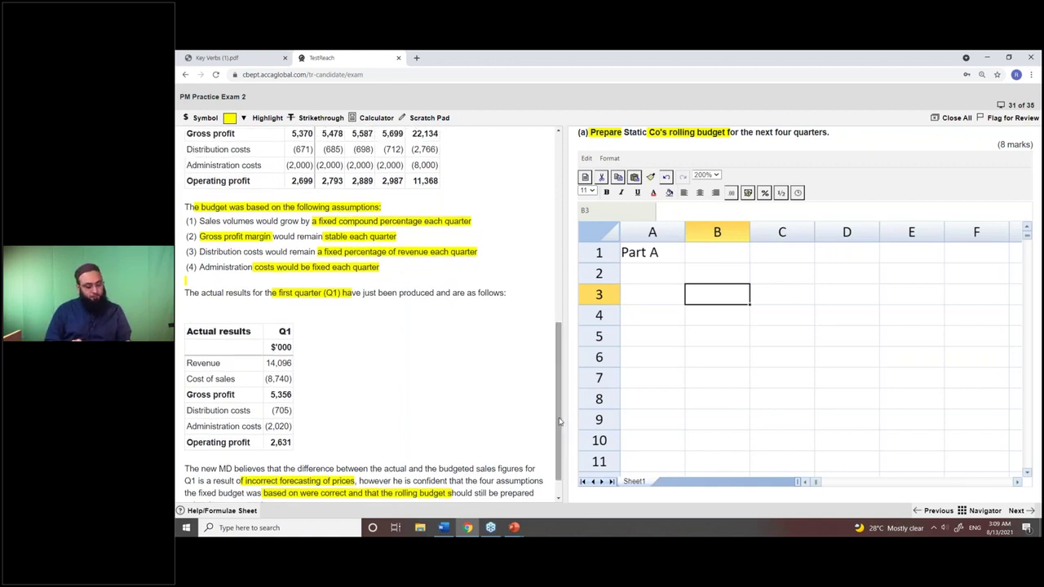
type("Q@")
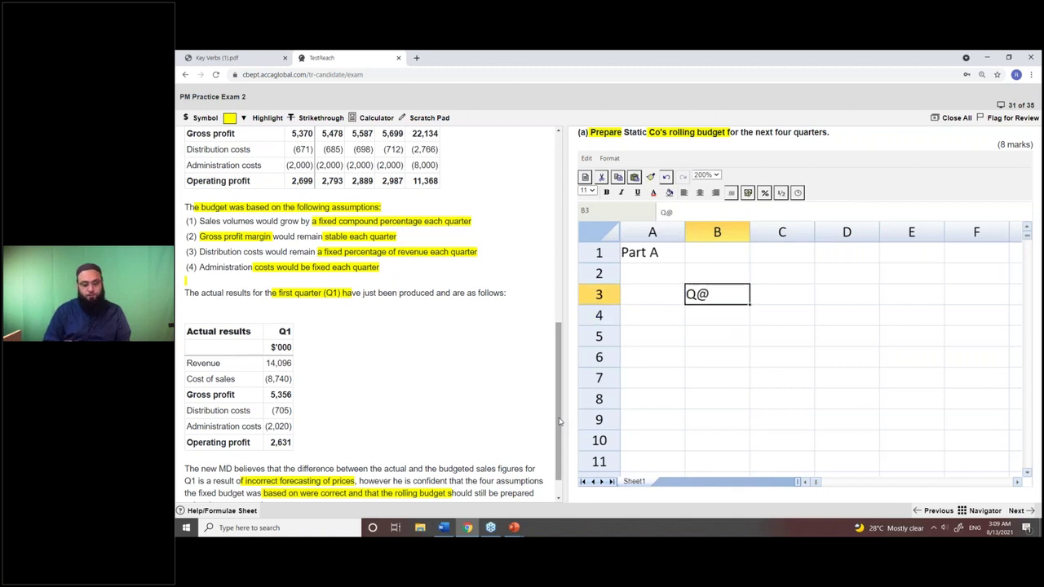
key("BackSpace")
type("2")
key("Return")
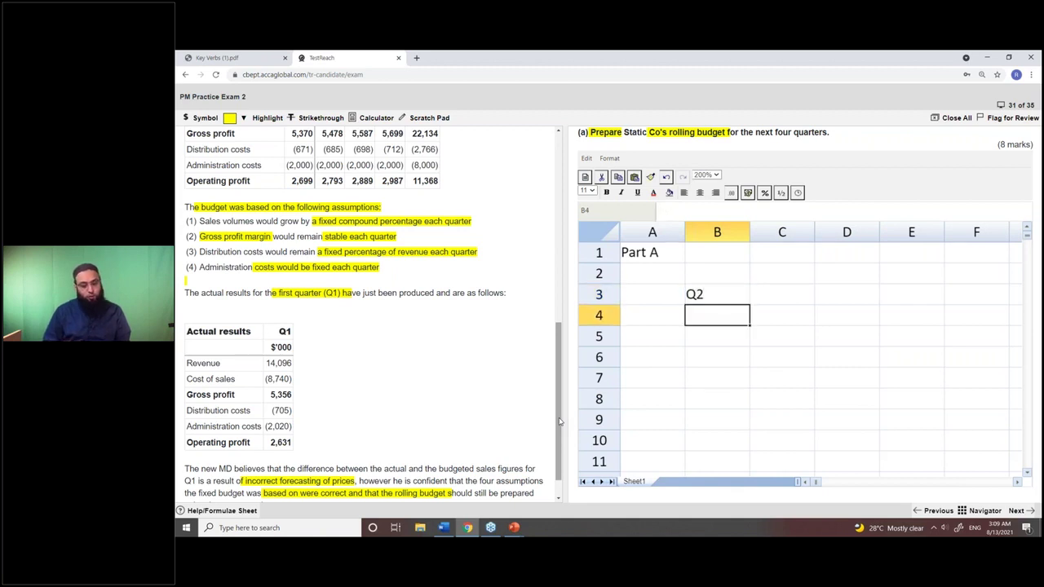
Step: Add the remaining quarter headings in row 3: "Q3" in C3, "Q4" in D3 and "Q1" in E3
key("Up")
key("Right")
type("Q3")
key("Return")
key("Up")
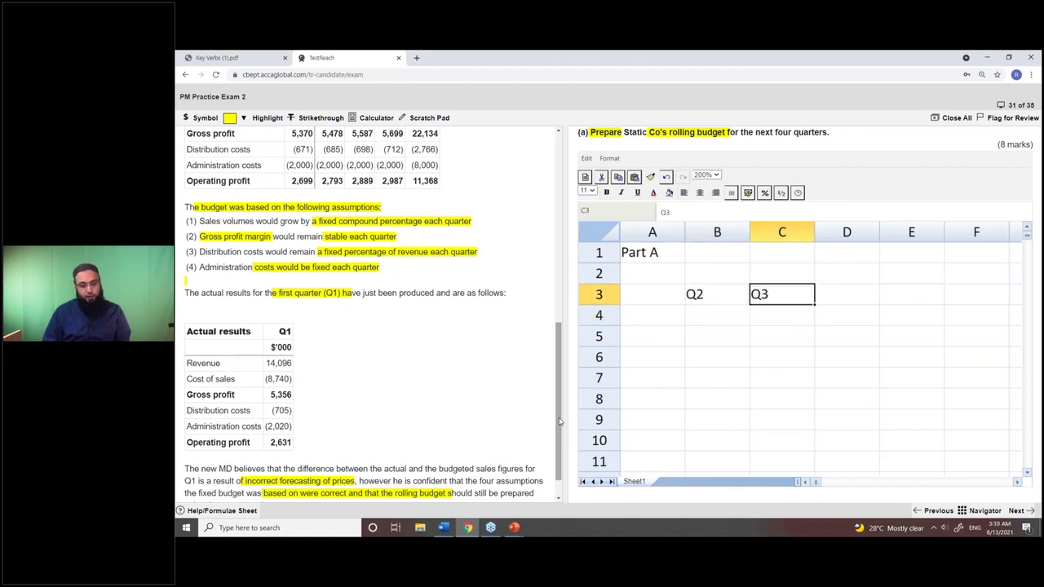
key("Right")
type("Q4")
key("Return")
key("Up")
key("Right")
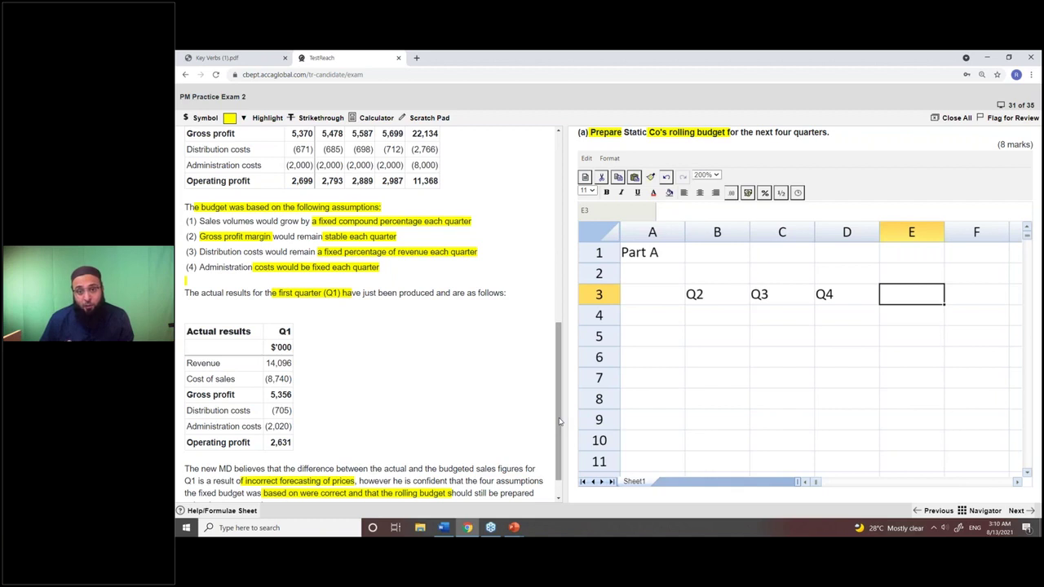
type("Q1")
key("Return")
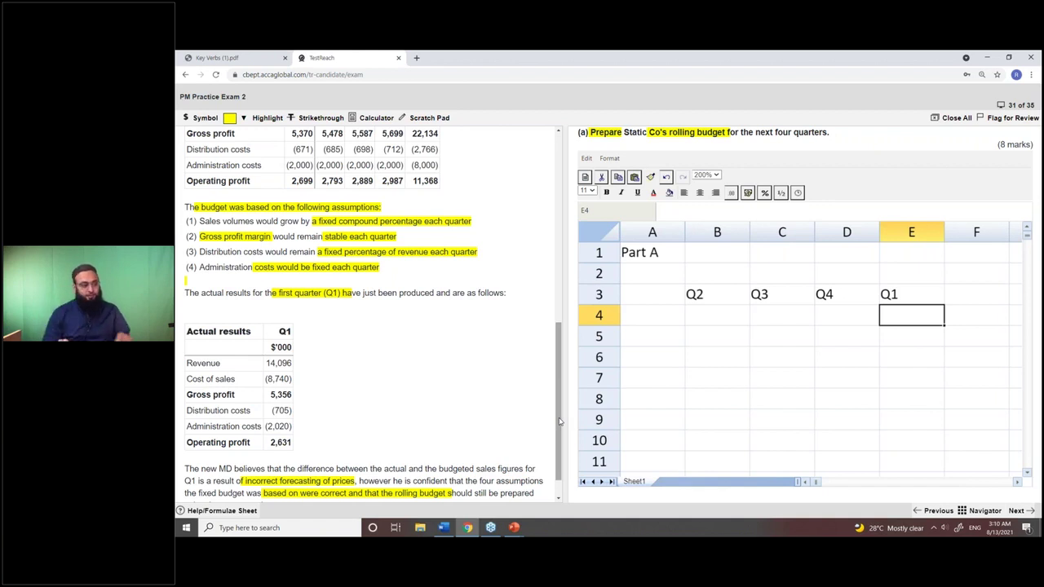
Step: Label the first two budget rows "Revenue" in A4 and "COS" in A5
key("Left")
key("Left")
key("Left")
key("Left")
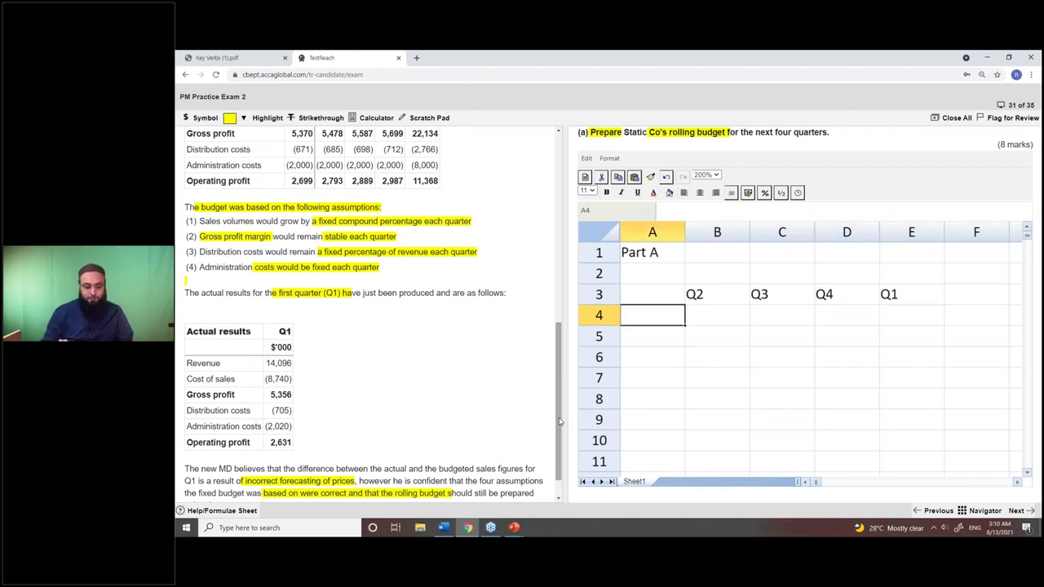
type("Revenue")
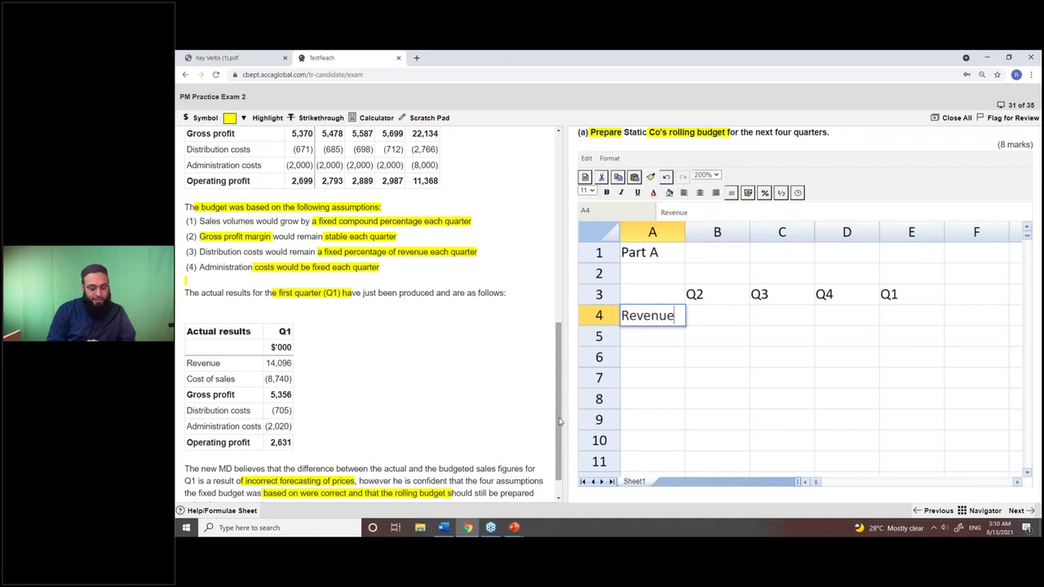
key("Return")
type("COS")
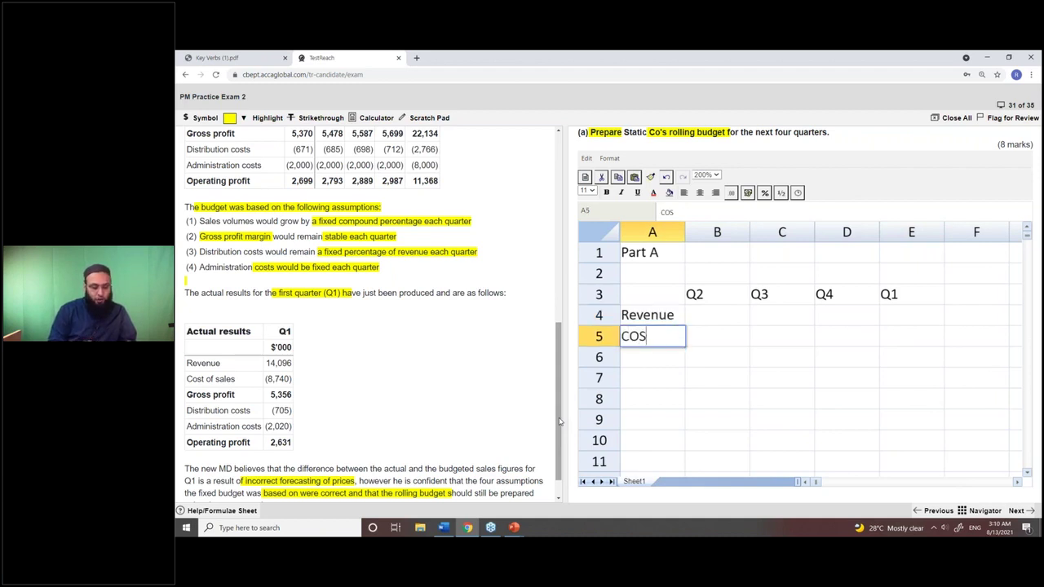
key("Return")
Step: Label the gross profit row "G.P" in cell A6
type("G")
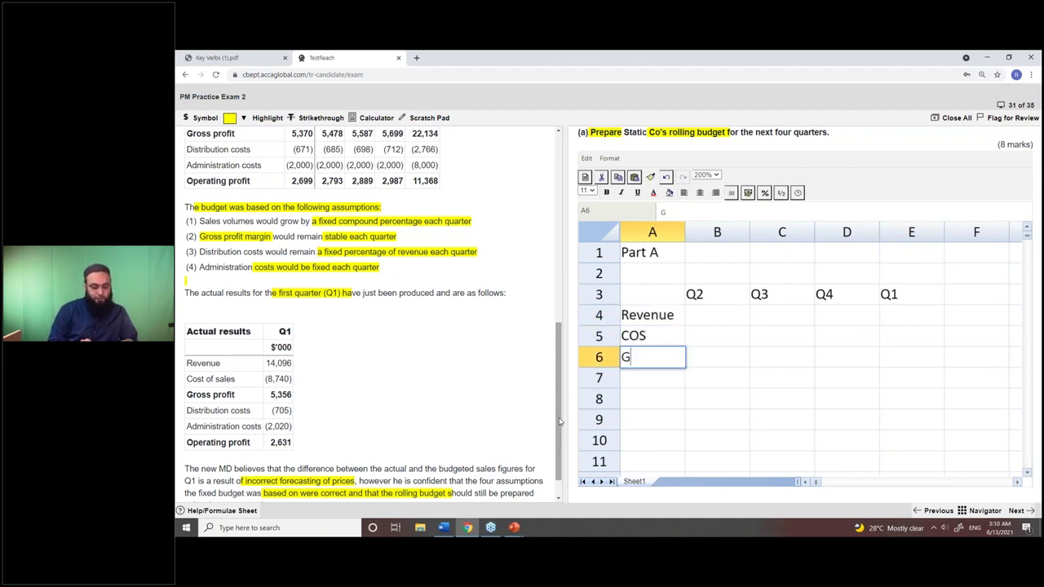
type("ro")
key("BackSpace")
key("BackSpace")
key("BackSpace")
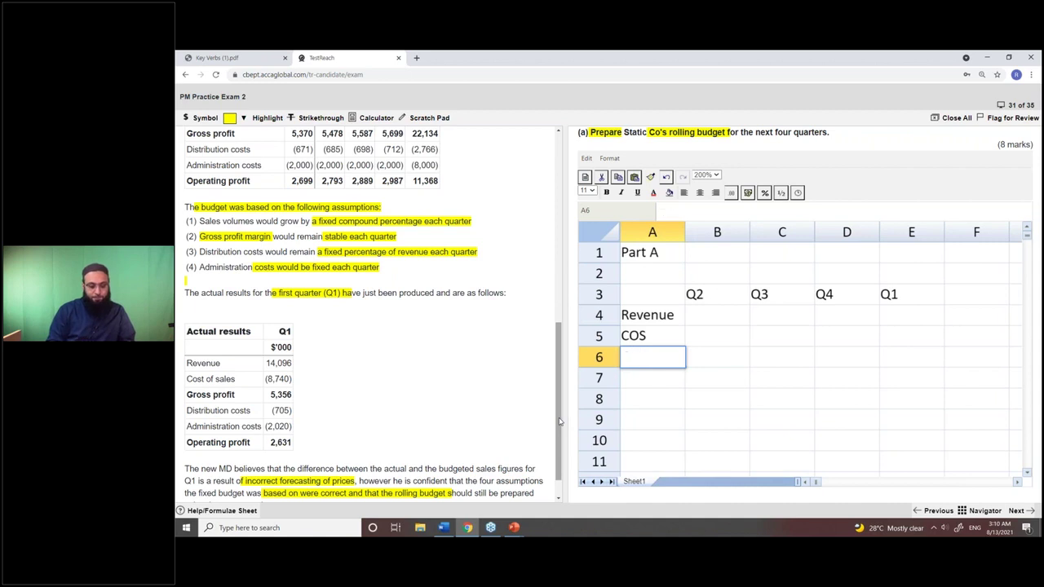
type("G")
type("r")
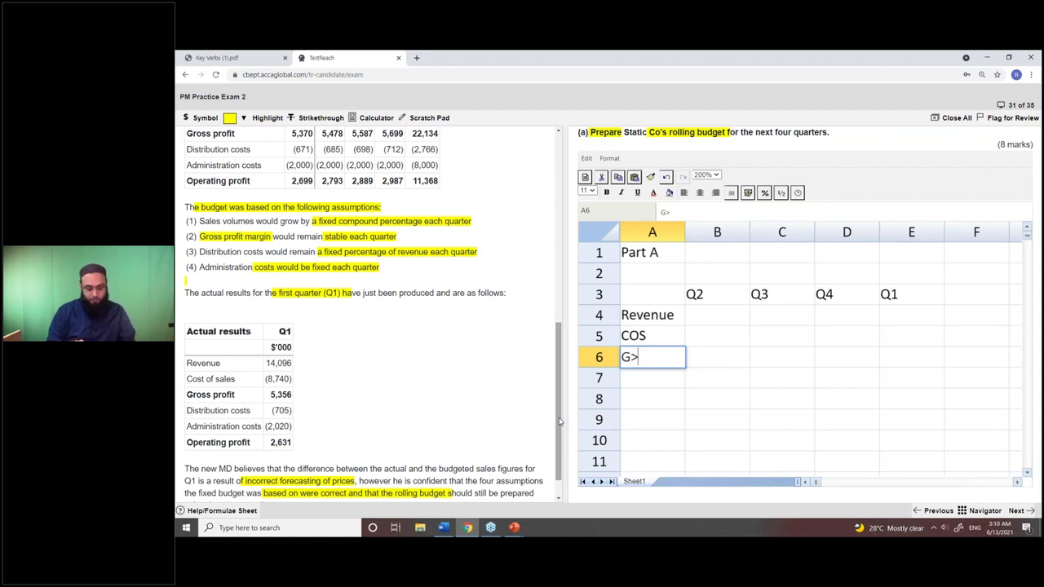
key("BackSpace")
key("BackSpace")
type("G.p")
key("BackSpace")
type("P")
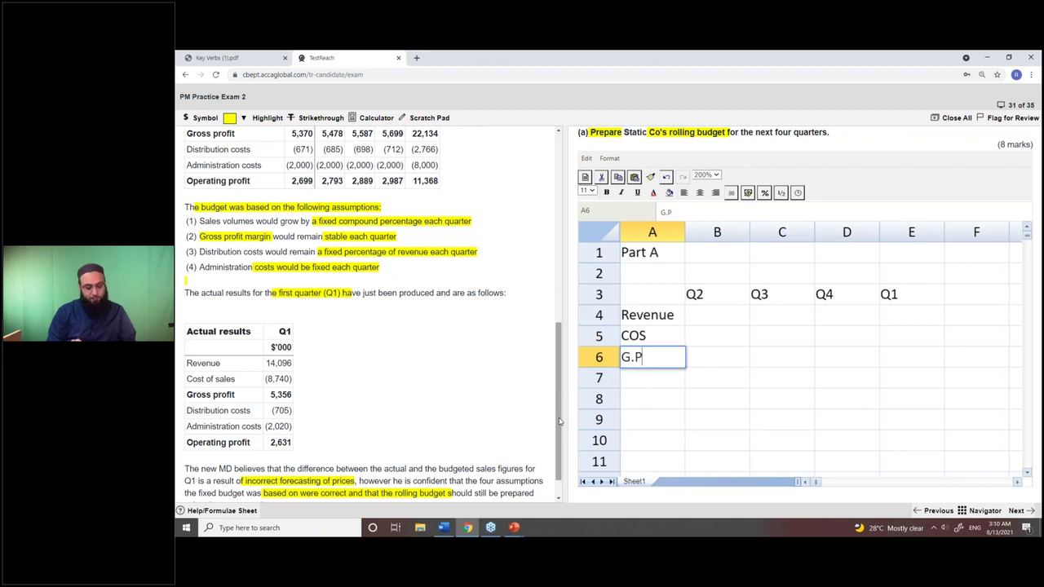
key("Return")
Step: Label A7 to A9 "Dist. Cost", "Admin Cost" and "Oper. Profit", and widen column A to fit the labels
type("Dis")
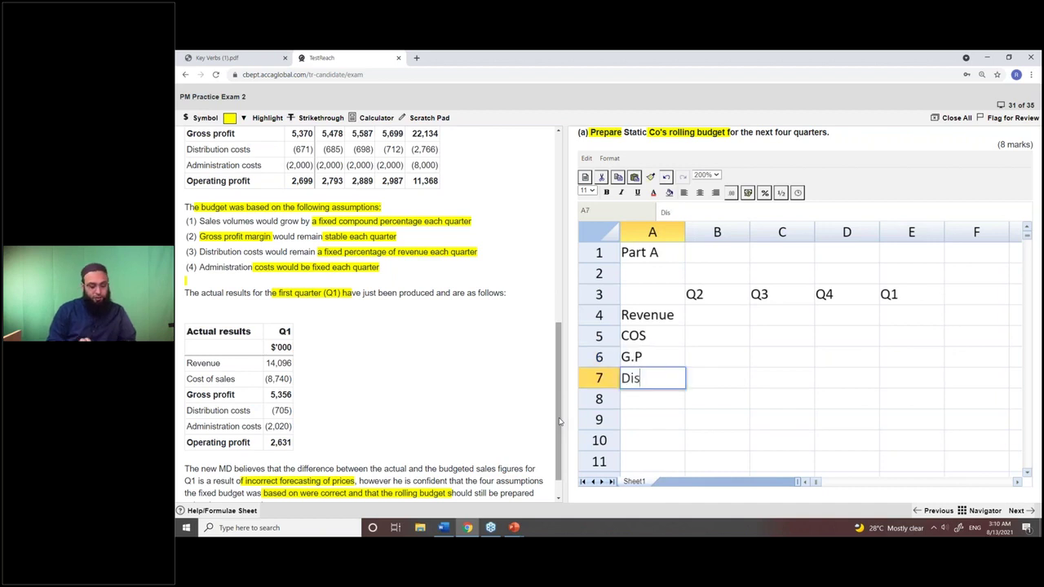
type("t. Cost")
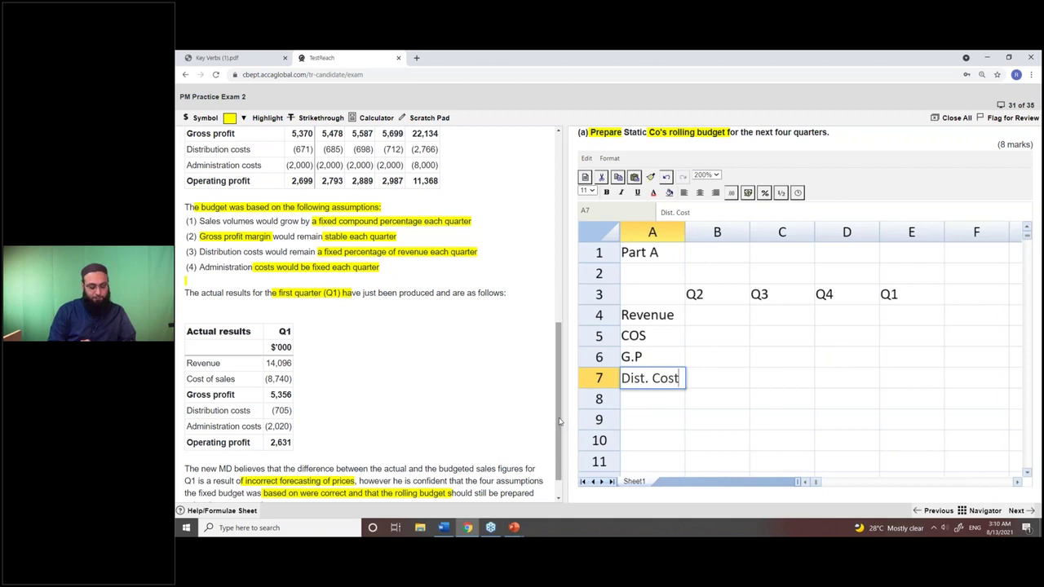
key("Return")
type("Admi")
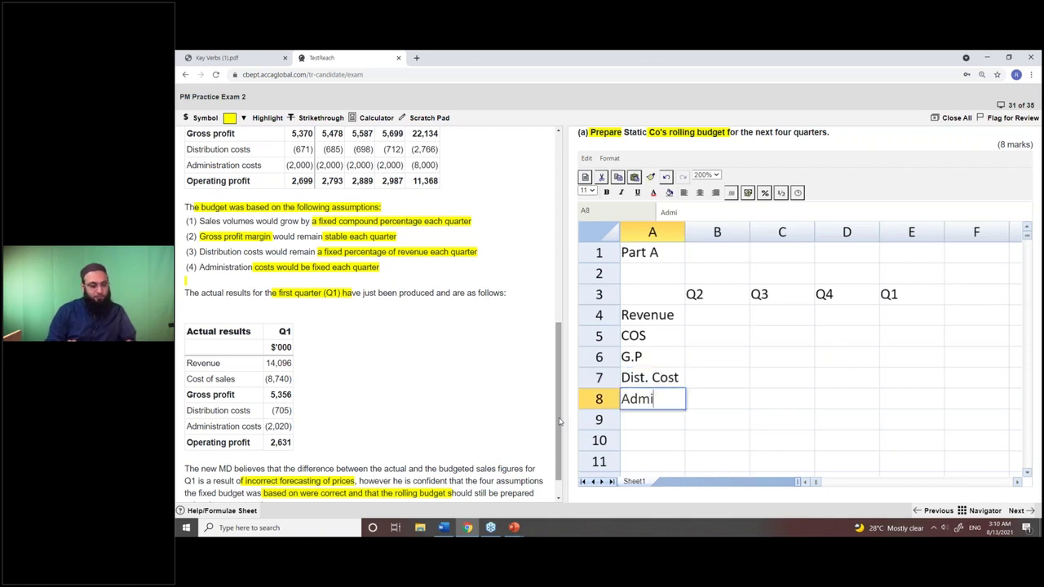
type("n Cost")
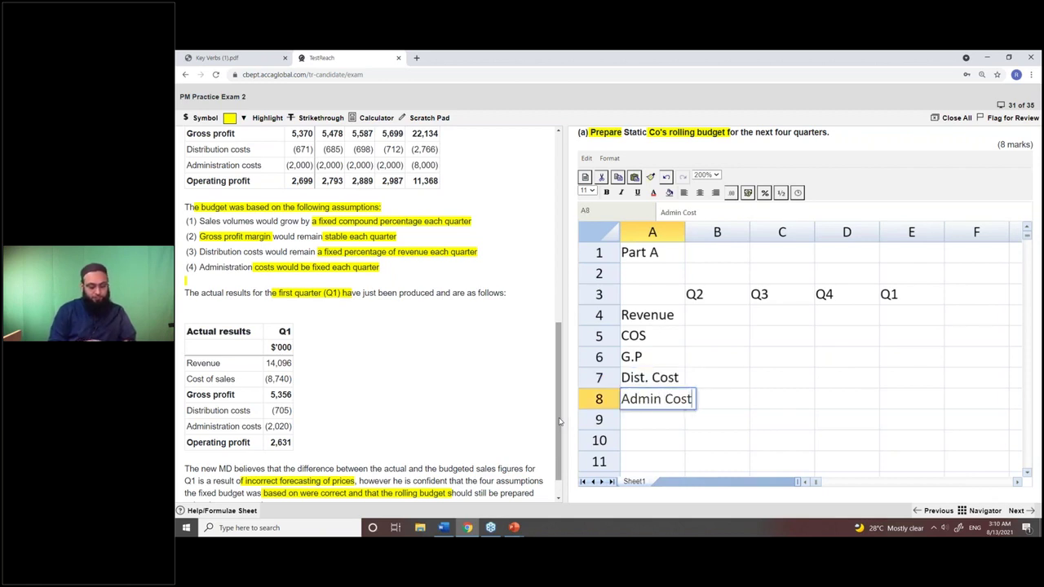
key("Return")
type("Oper. Profit")
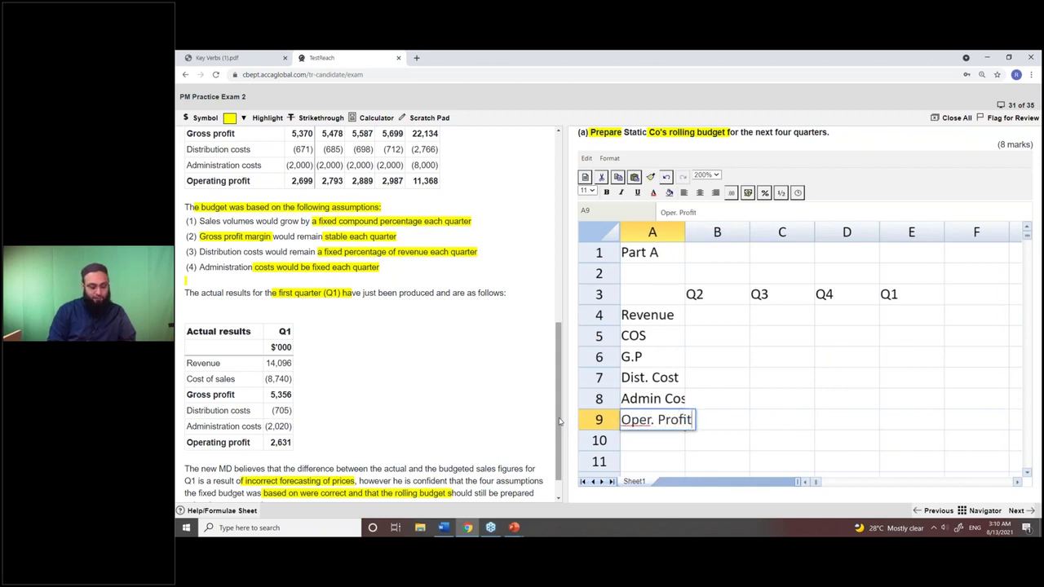
key("Return")
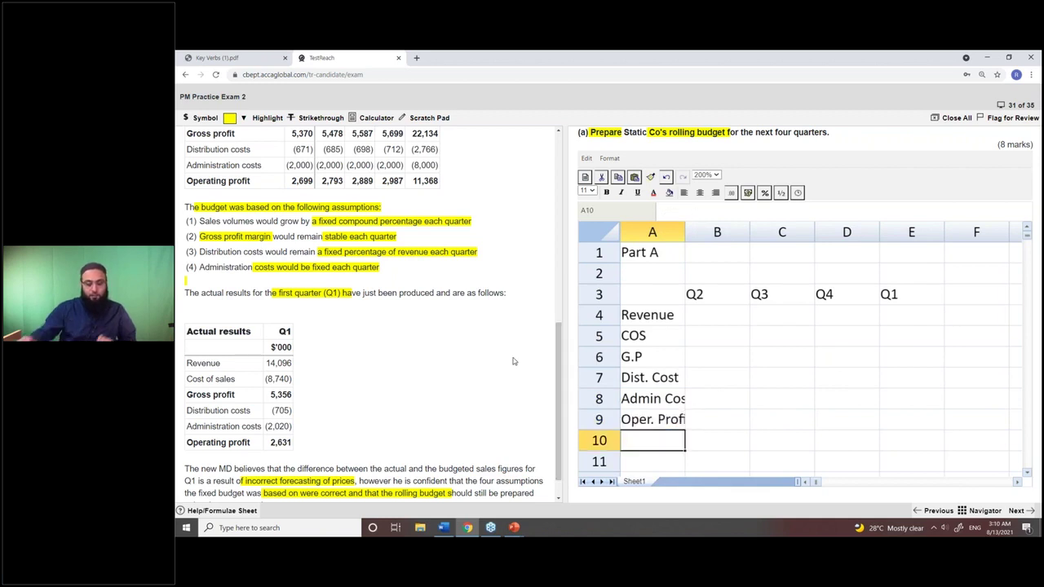
left_click_drag(683, 232, 693, 232)
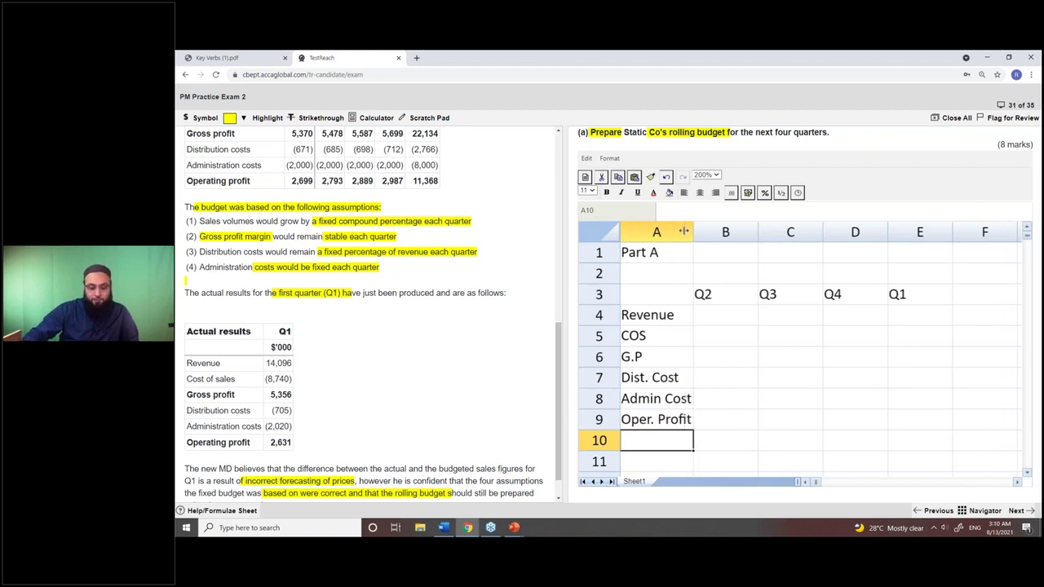
left_click(710, 319)
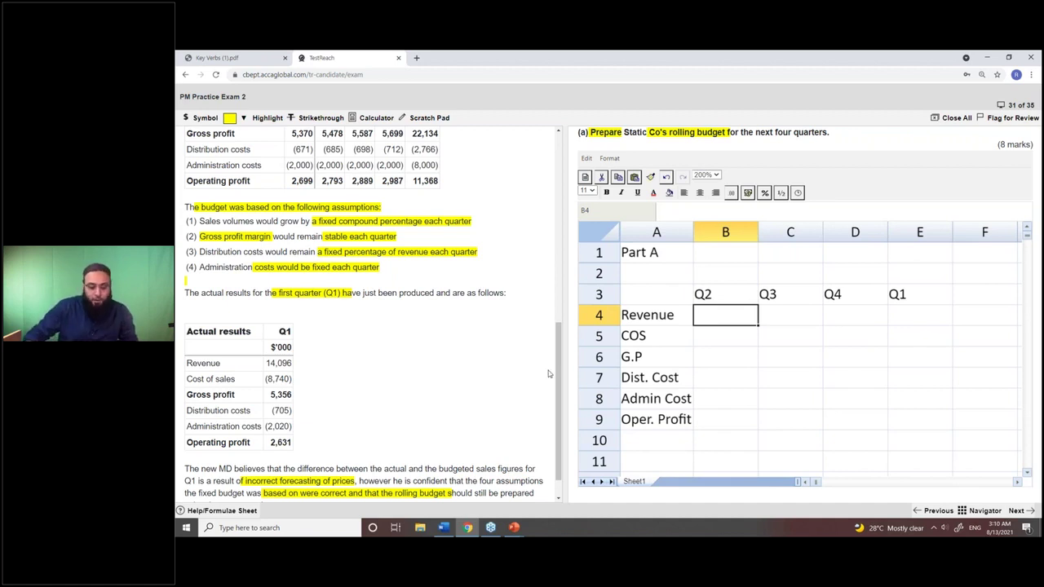
Step: Extend the highlight in the scenario's last paragraph through "that the rolling budget should still be prepared using these assumptions."
left_click_drag(560, 372, 560, 359)
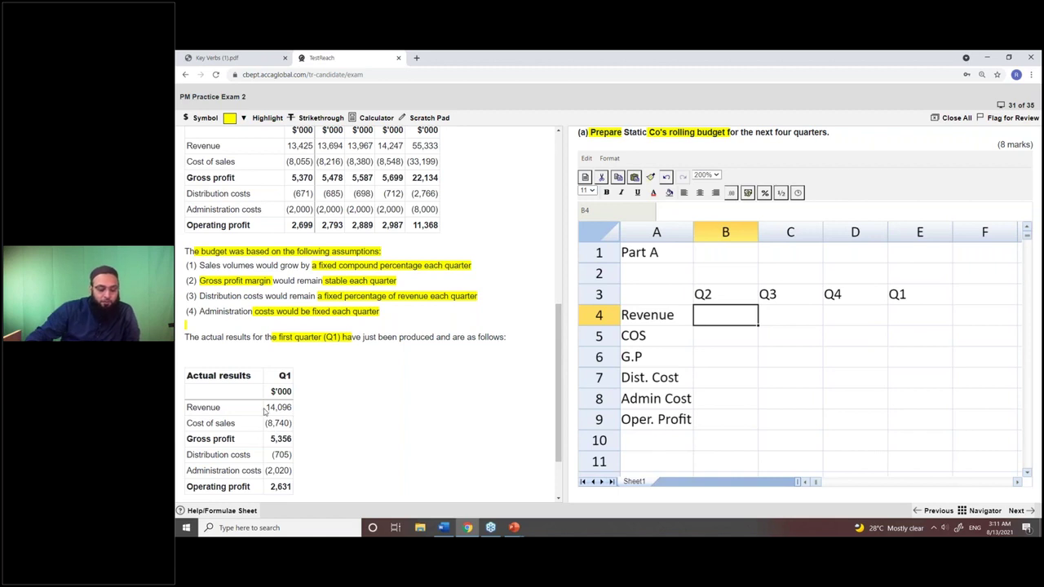
left_click_drag(267, 408, 300, 487)
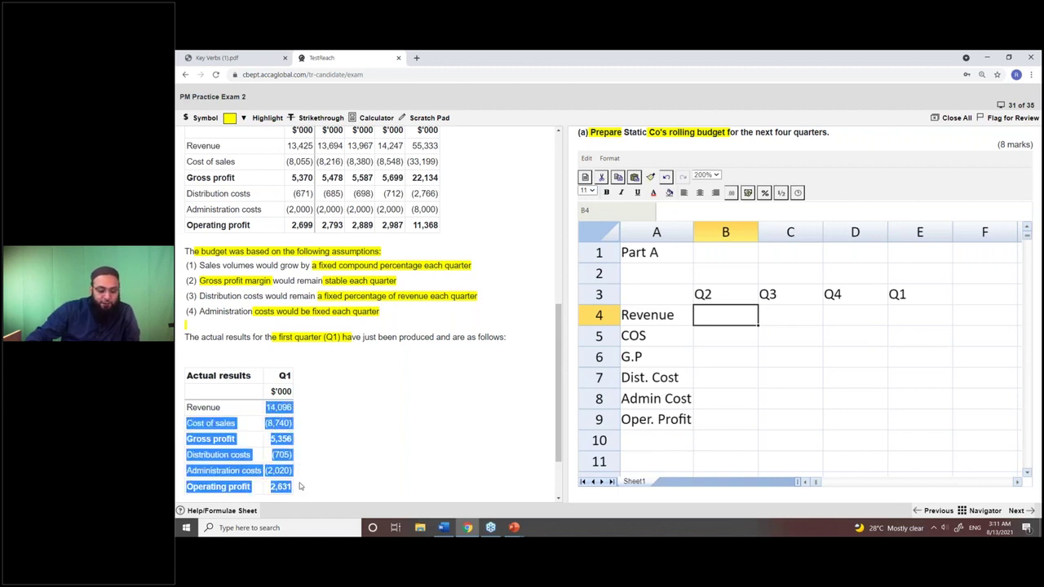
left_click(235, 262)
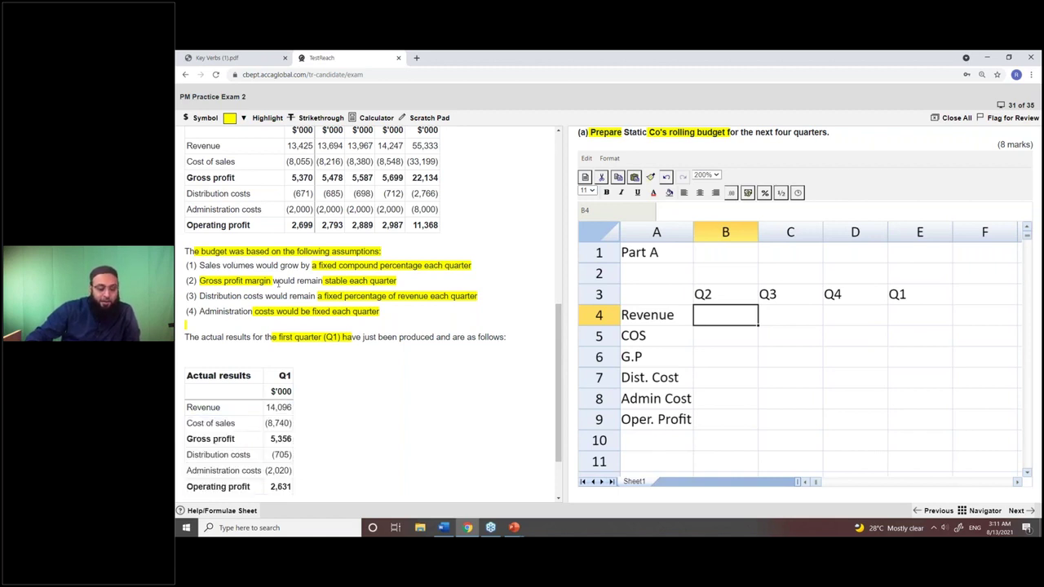
scroll(278, 283, "down", 2)
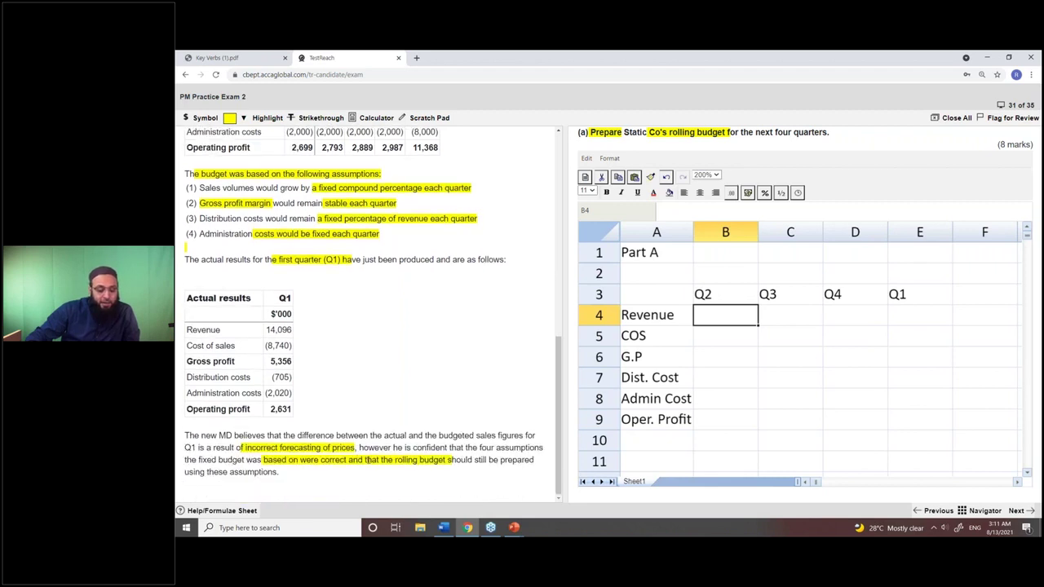
left_click_drag(367, 460, 416, 480)
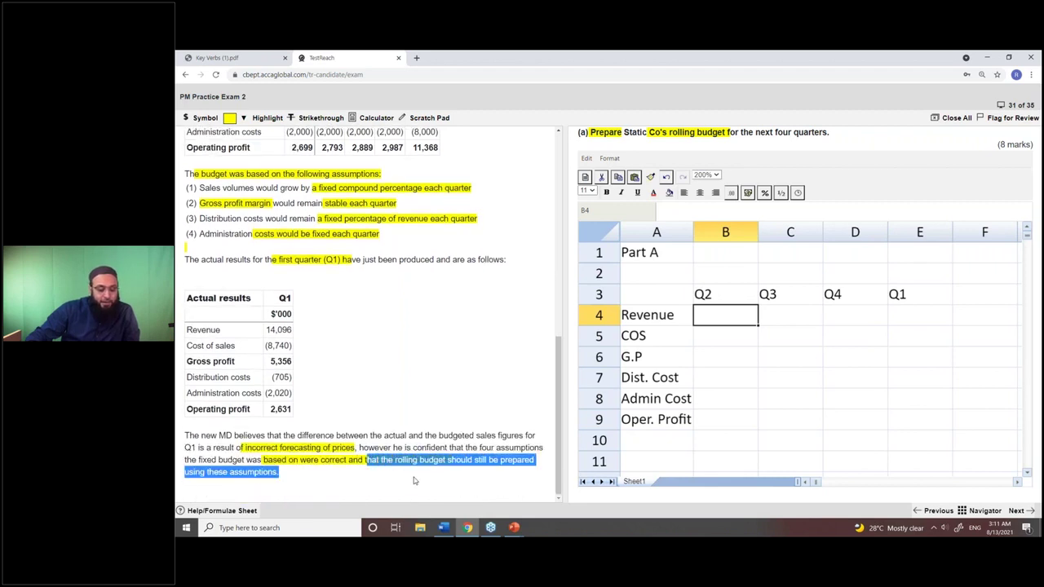
left_click(267, 118)
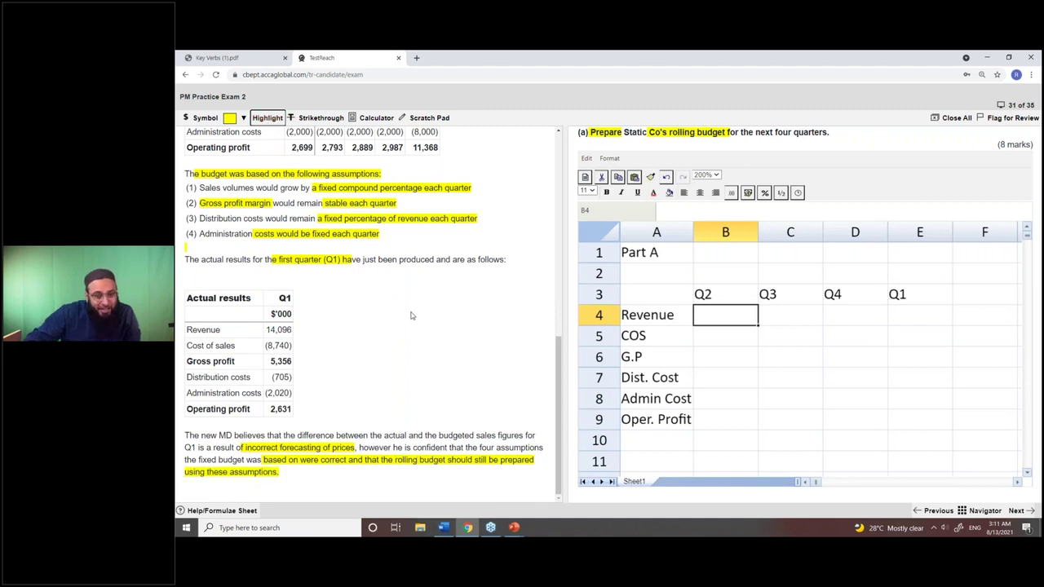
Step: Highlight the Q2 revenue 13,694 and the Q1 revenue 13,425 in the original fixed budget table
scroll(435, 317, "up", 1)
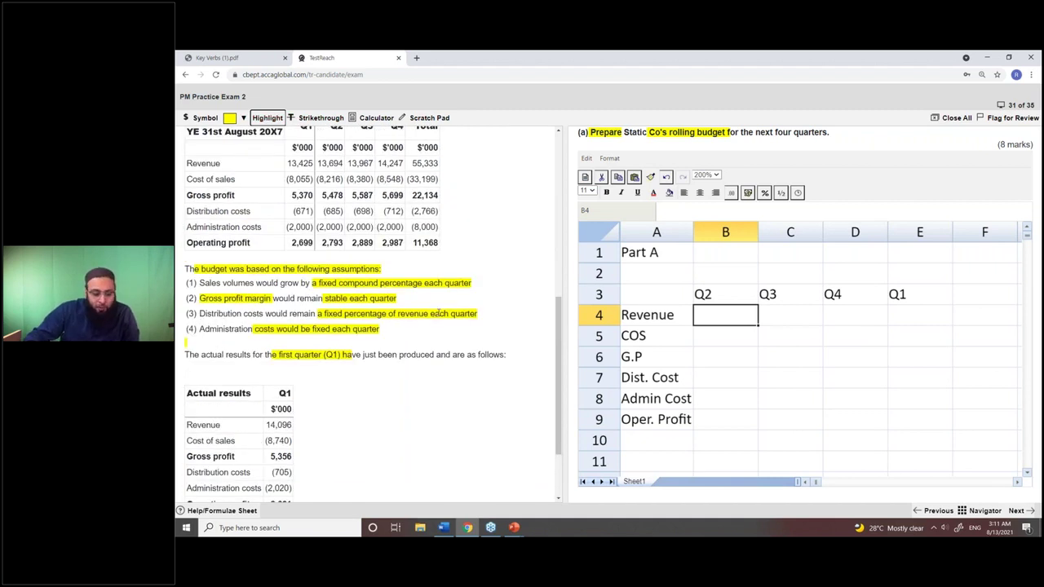
scroll(435, 316, "down", 1)
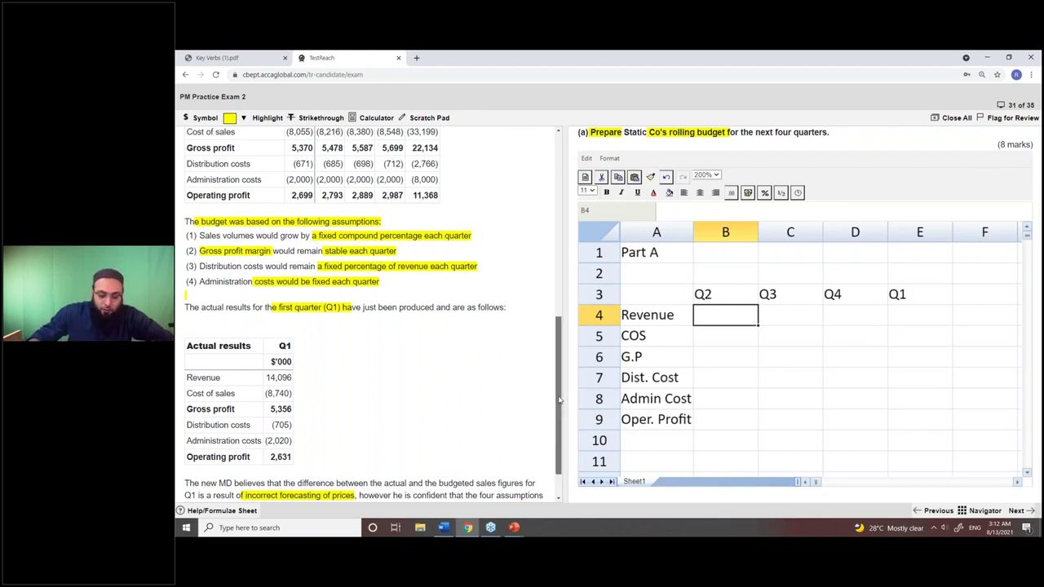
left_click_drag(560, 400, 560, 346)
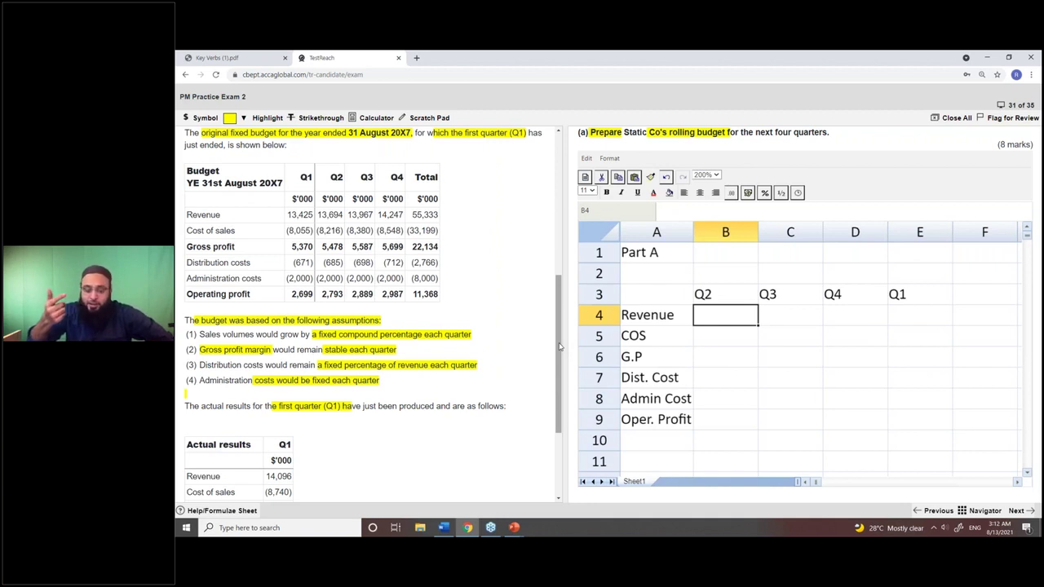
left_click_drag(317, 215, 344, 214)
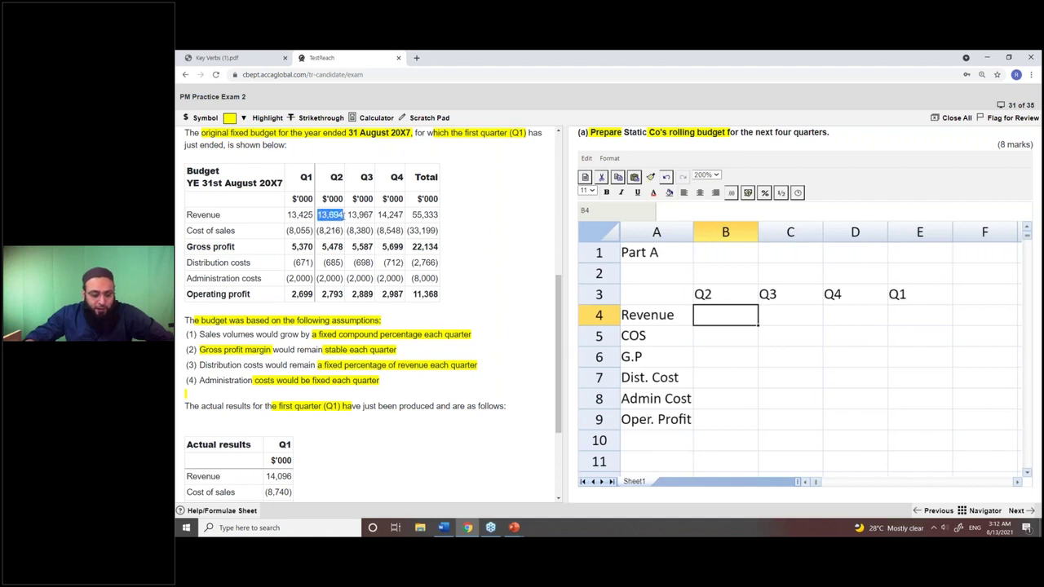
left_click(268, 118)
left_click_drag(288, 214, 315, 216)
left_click(266, 120)
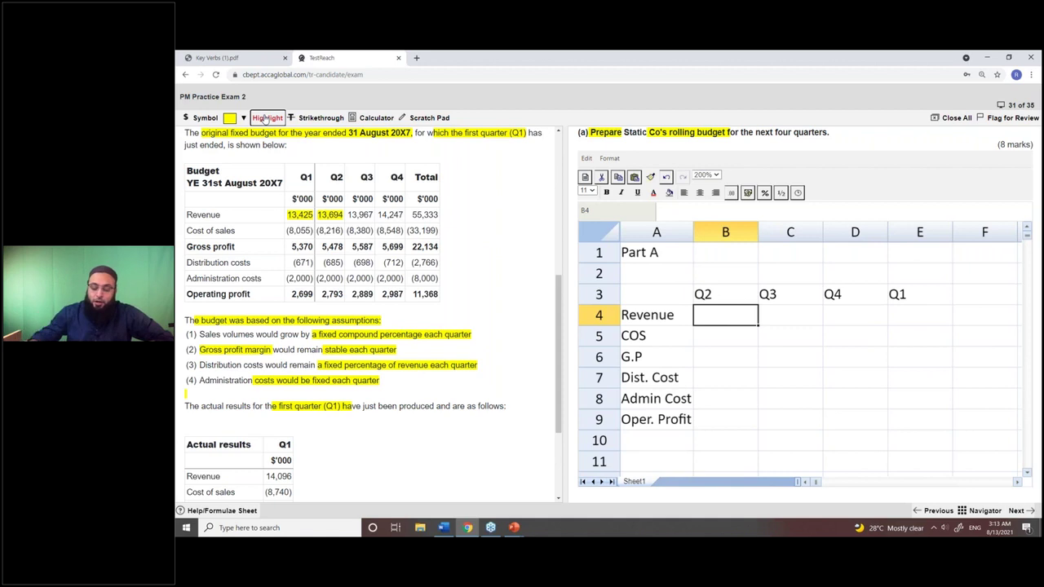
Step: Enter the heading "working area" in cell A12 below the budget labels
scroll(694, 404, "down", 1)
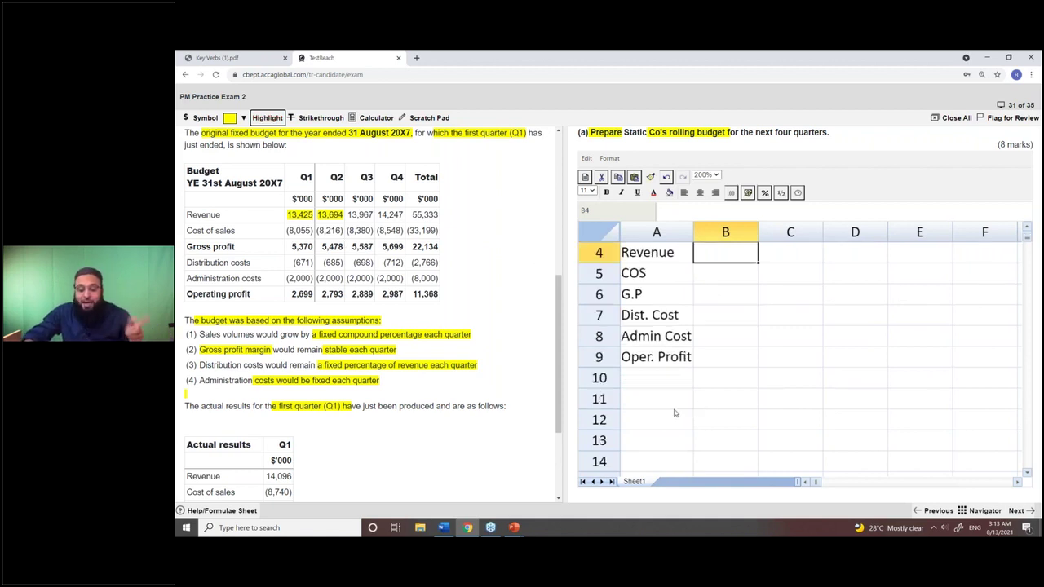
left_click(677, 421)
type("workig")
key("BackSpace")
type("ng area")
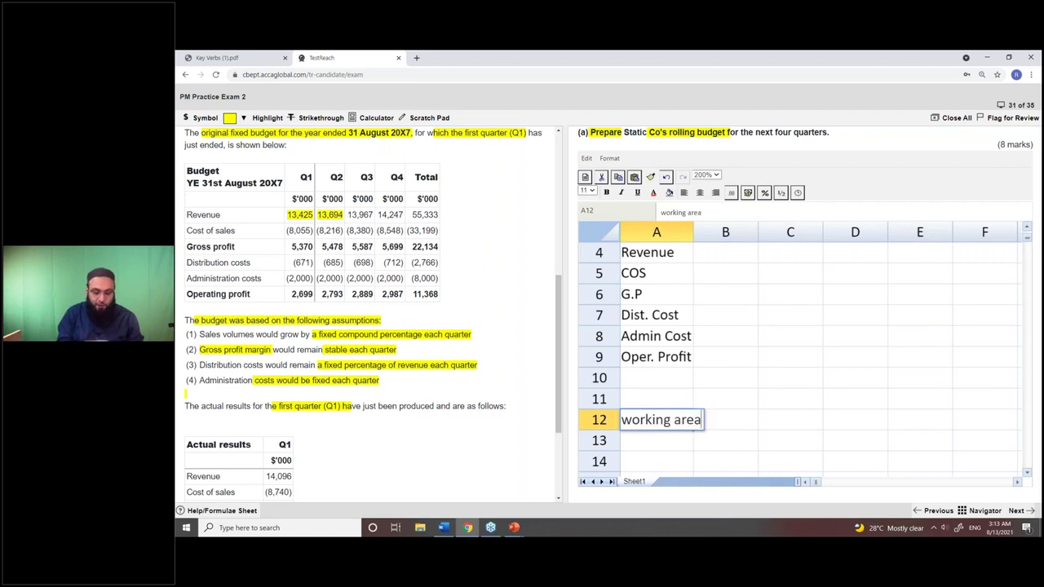
key("Return")
key("Up")
key("Down")
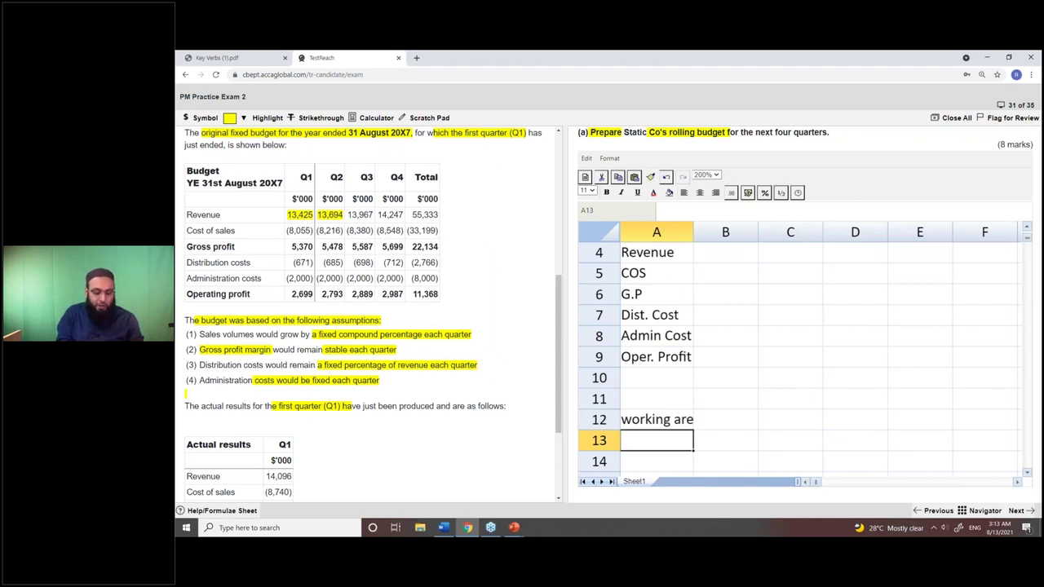
Step: Label cell A13 "% Growth" under the working area heading
type("% Grwoth")
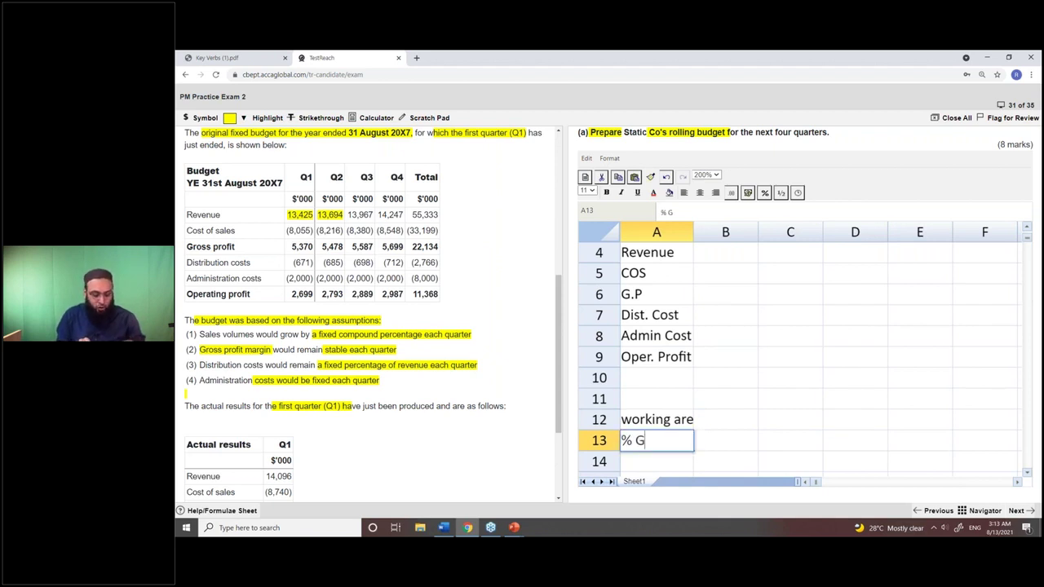
key("BackSpace")
key("BackSpace")
key("BackSpace")
key("BackSpace")
type("owth")
key("Up")
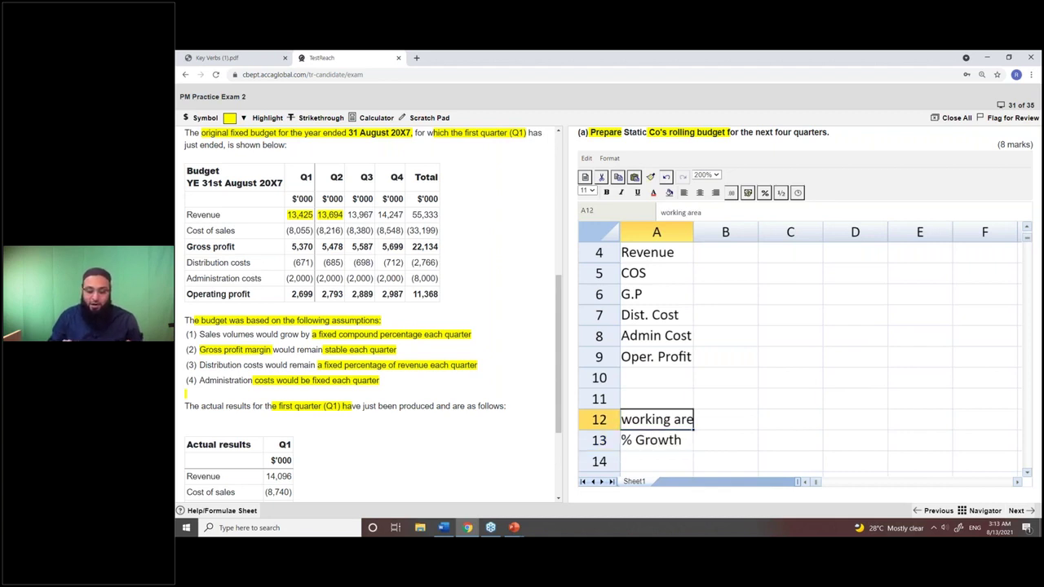
key("Down")
key("Right")
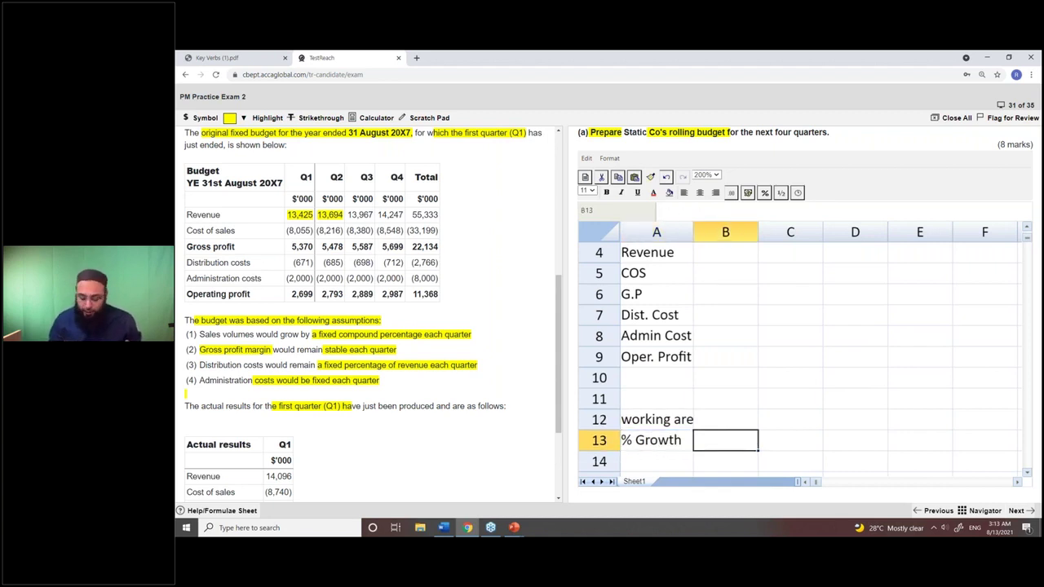
type("=")
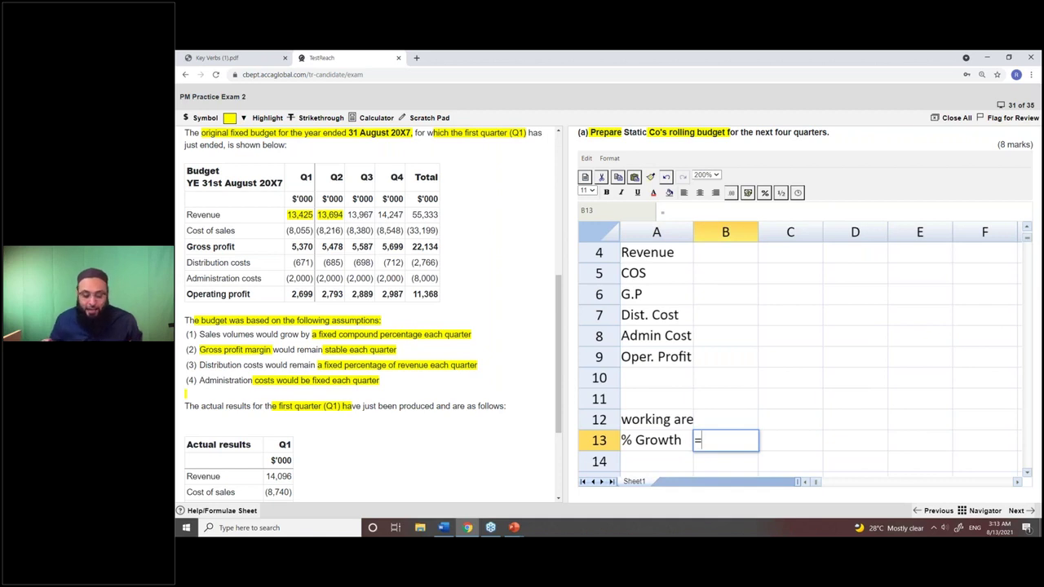
type("(")
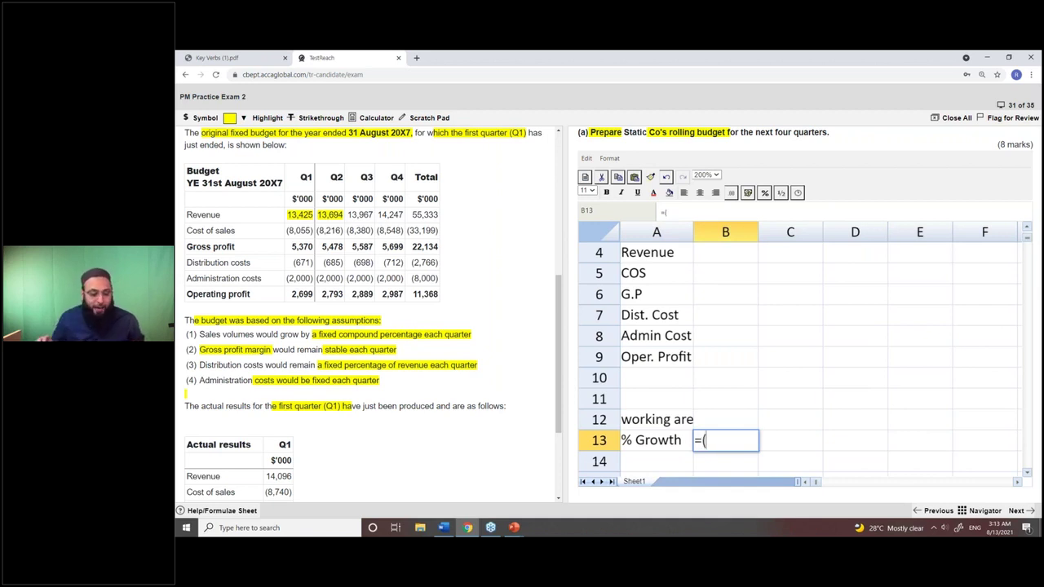
type("13")
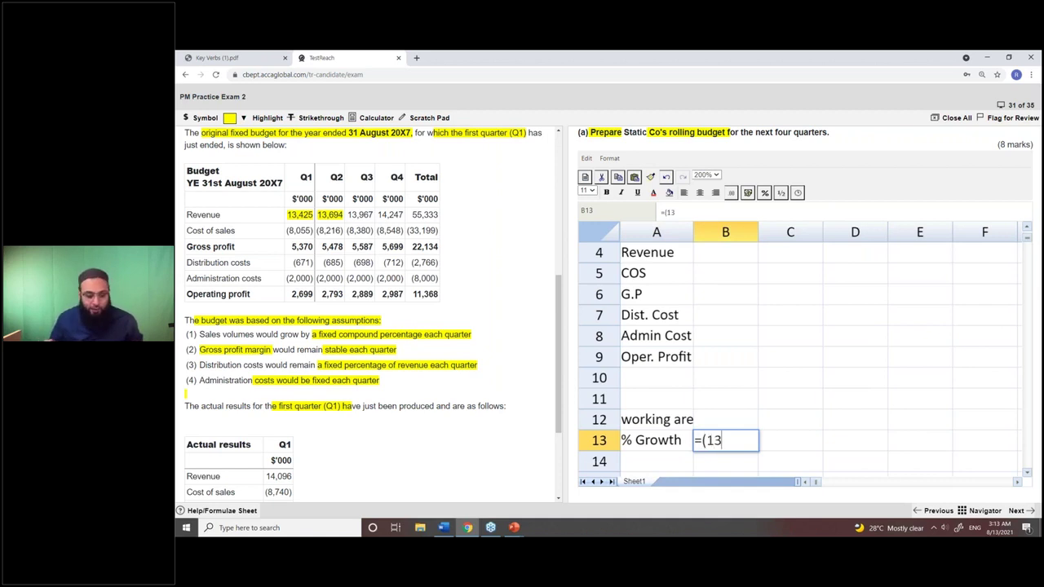
type("694")
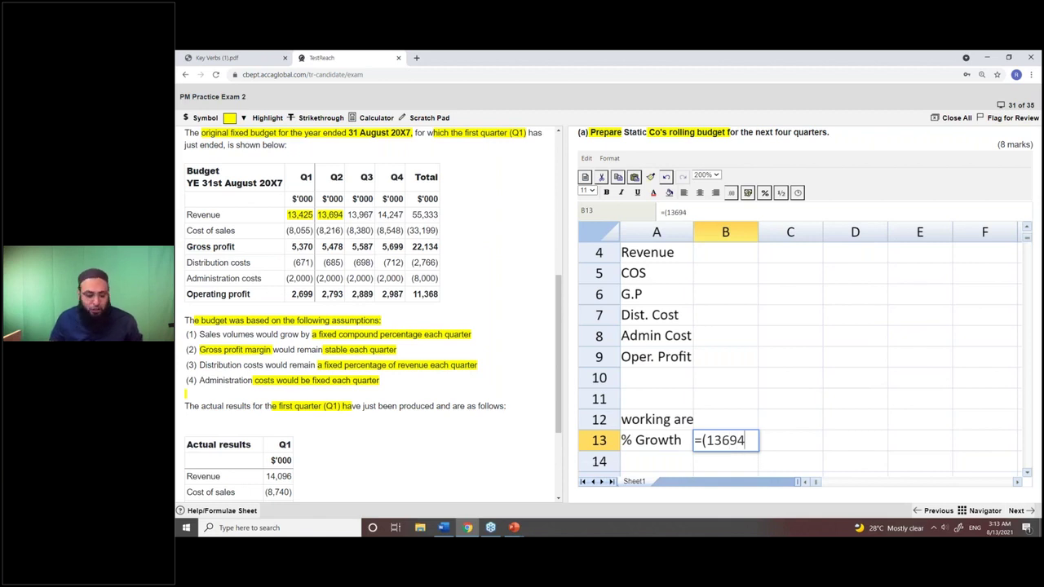
type("-1342")
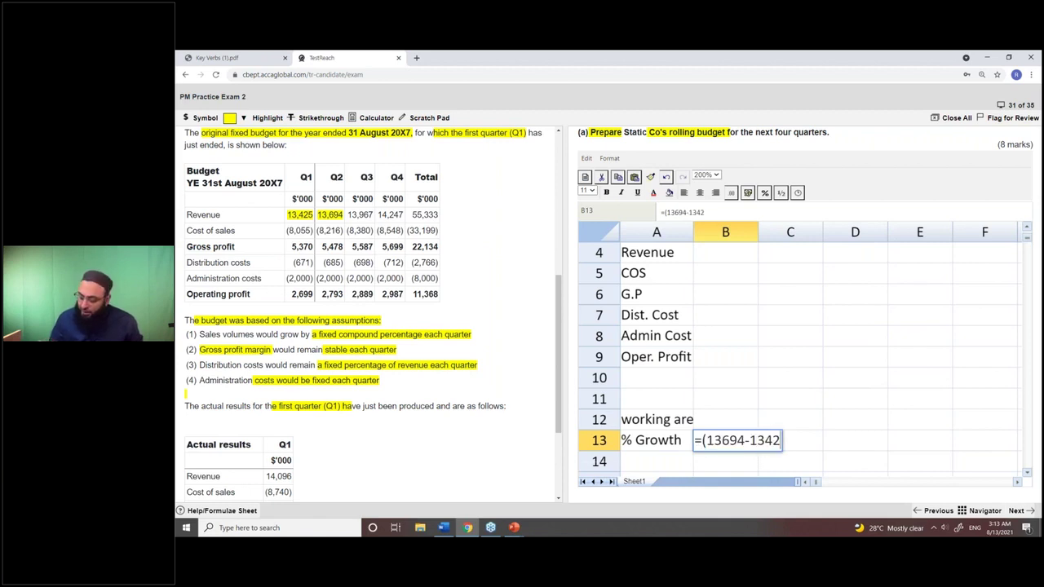
type("5)")
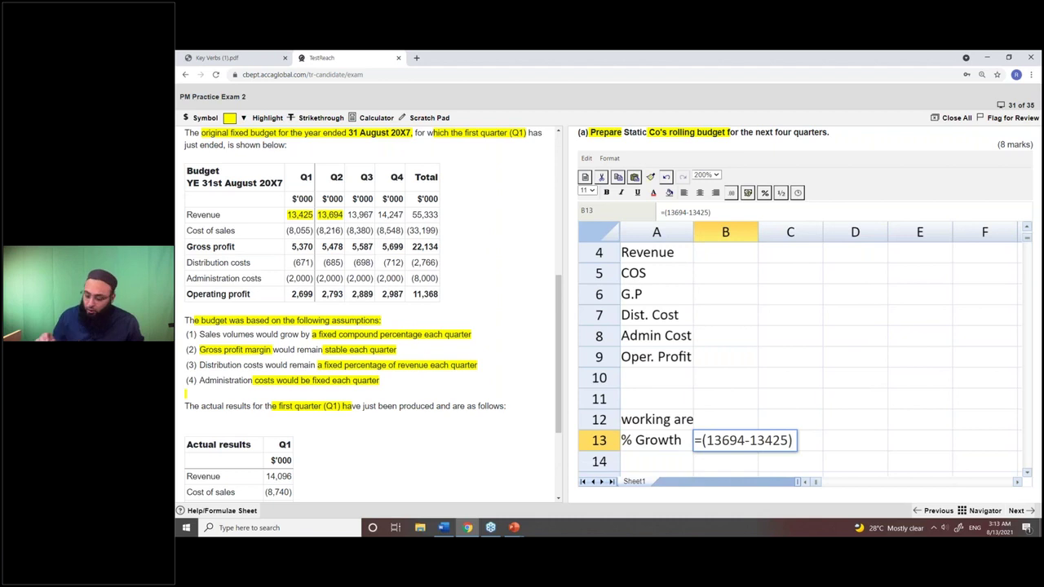
type("/13694")
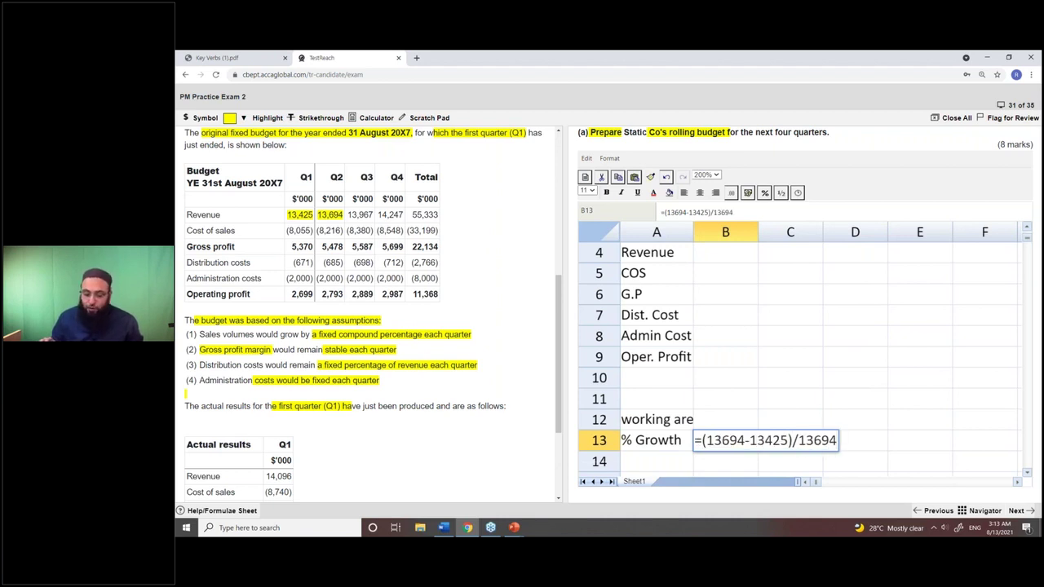
key("BackSpace")
key("BackSpace")
key("BackSpace")
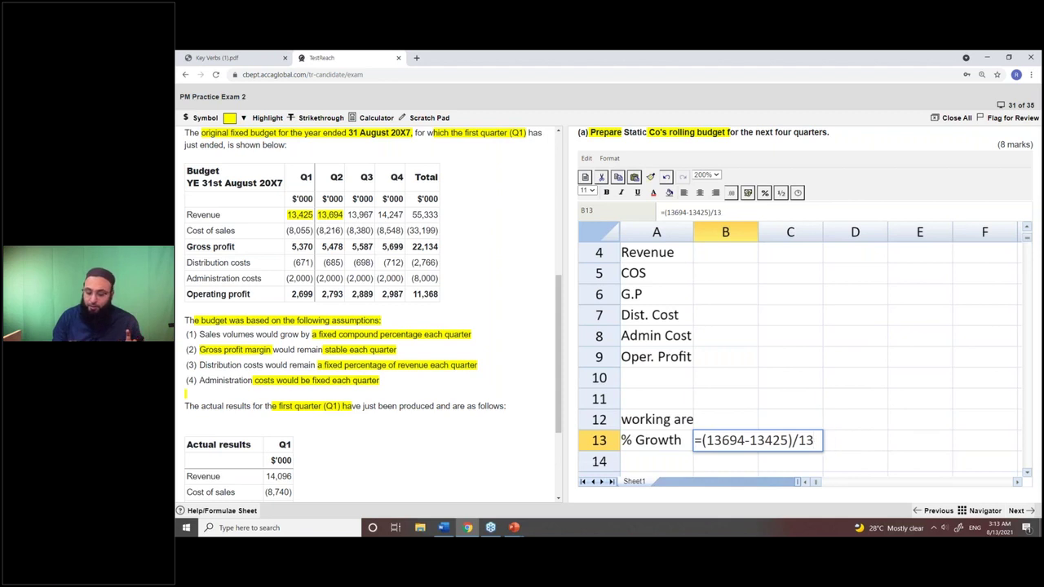
type("425")
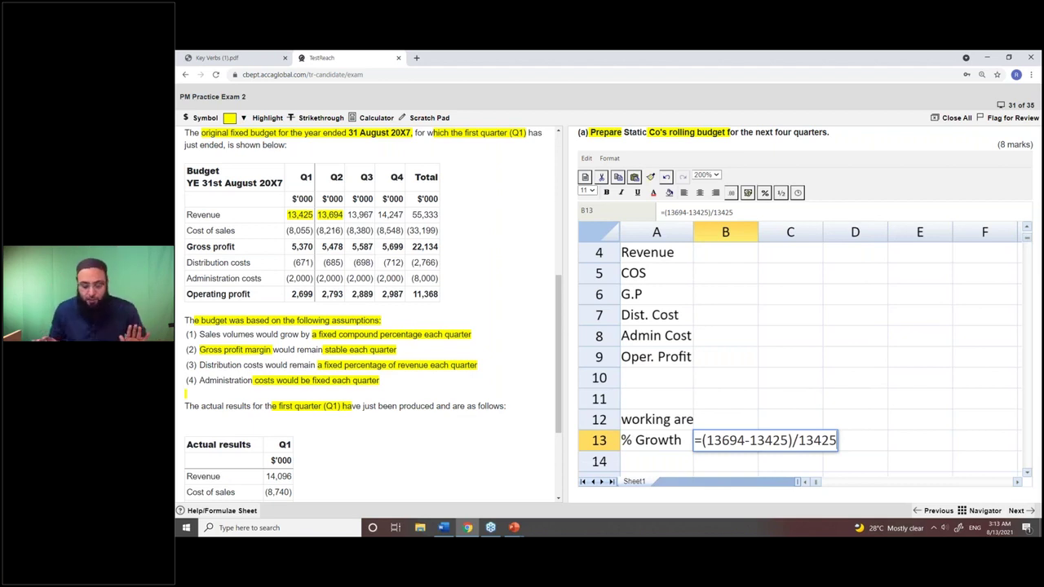
key("Return")
Step: Format the growth rate in B13 as a percentage with no decimal places
left_click(725, 440)
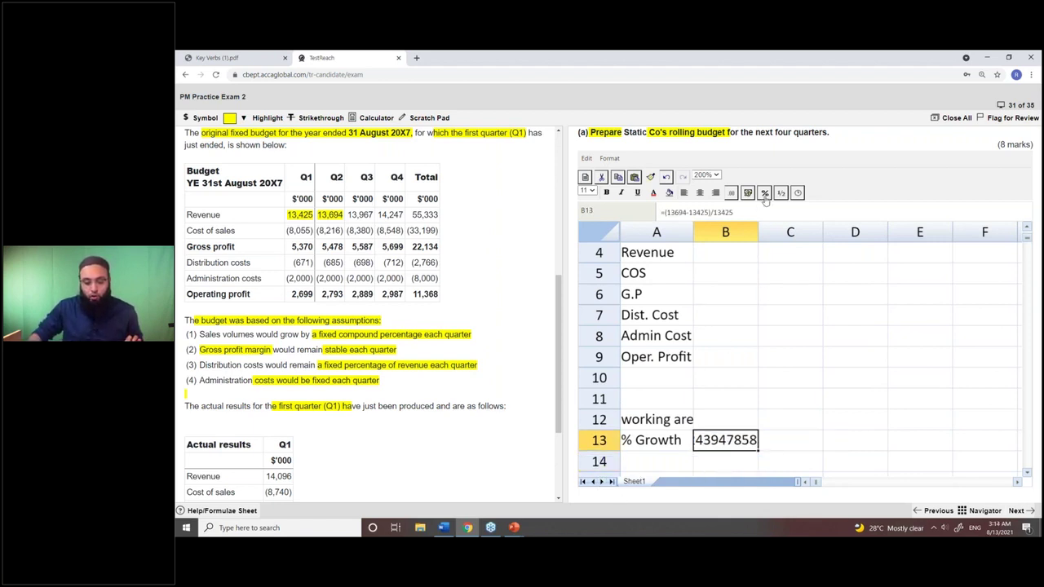
left_click(765, 196)
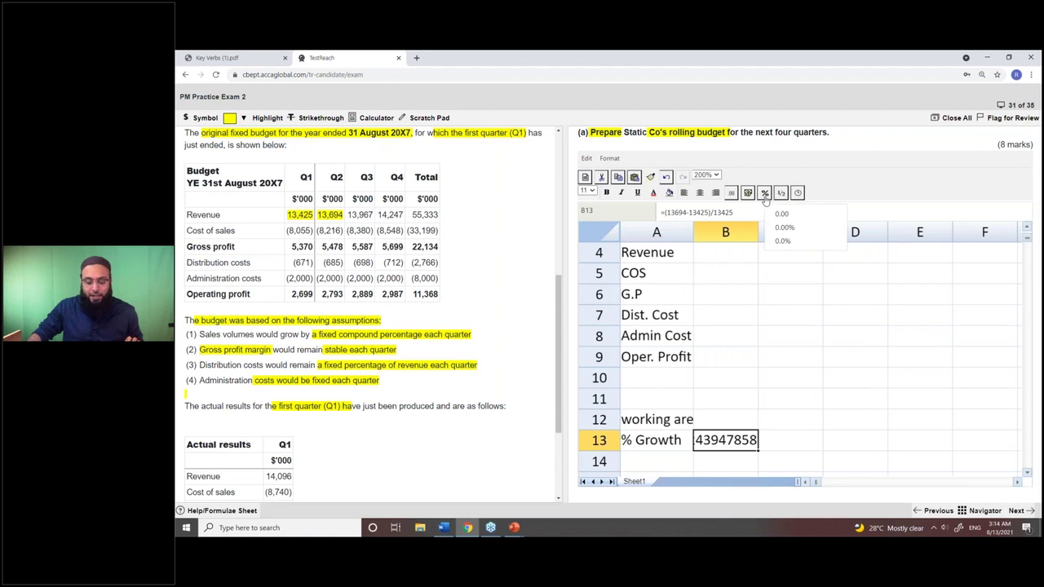
left_click(785, 244)
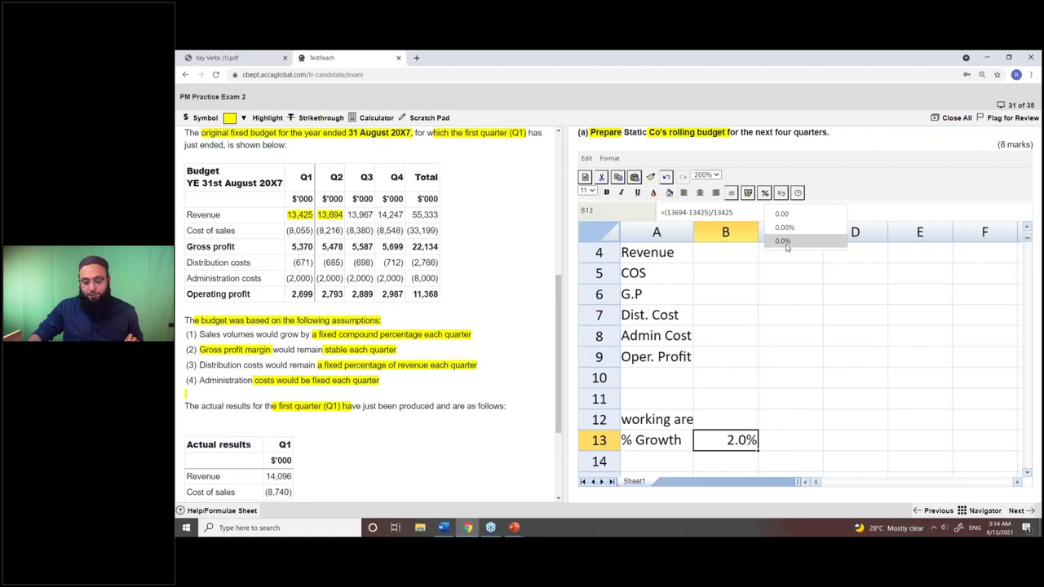
left_click(782, 214)
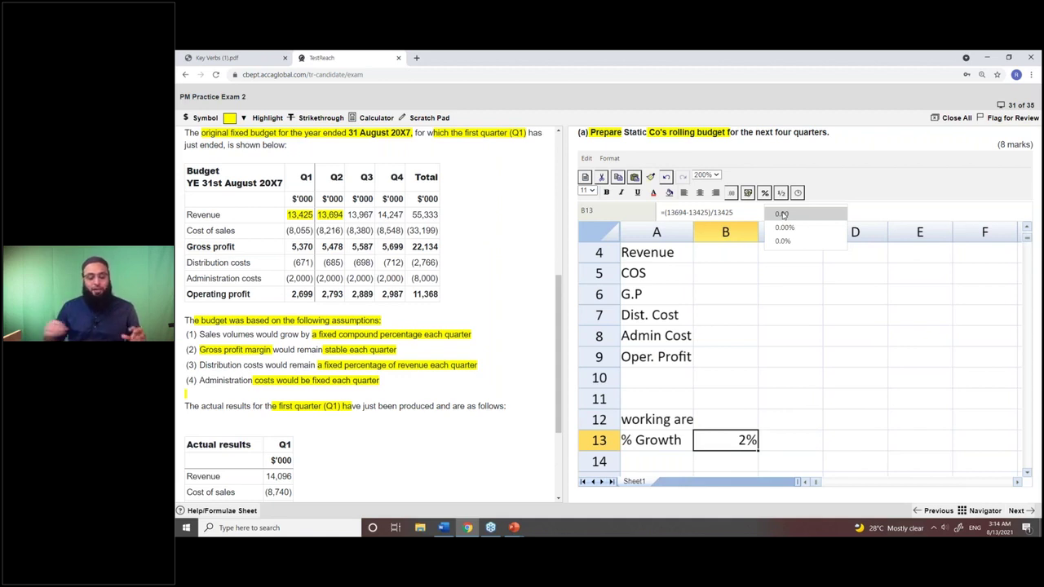
left_click(781, 213)
Step: Calculate the Q2 revenue in B4 from the actual Q1 revenue with the formula =14096*1.02
left_click_drag(423, 334, 476, 341)
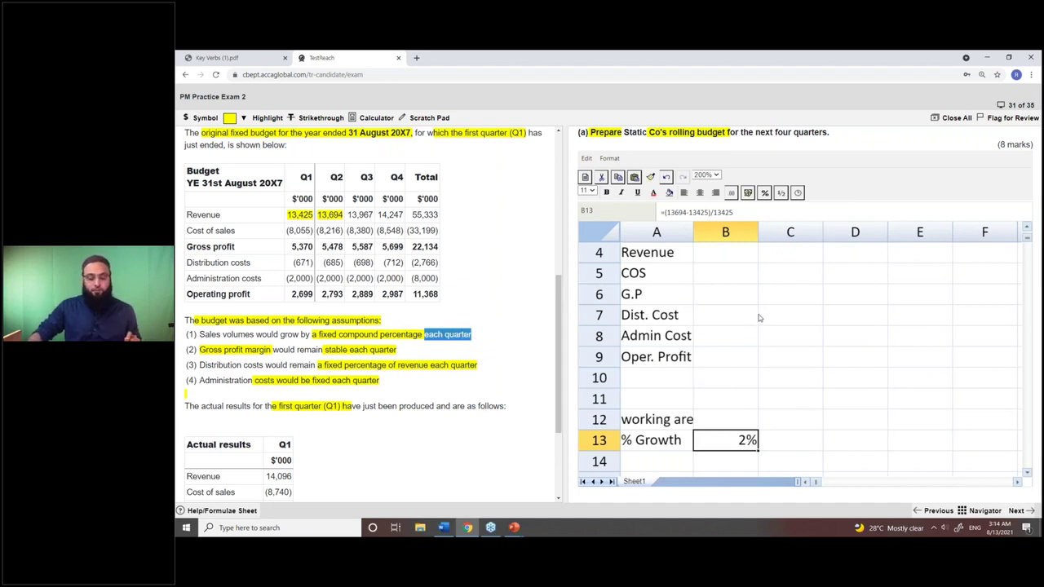
scroll(759, 318, "up", 1)
left_click(732, 324)
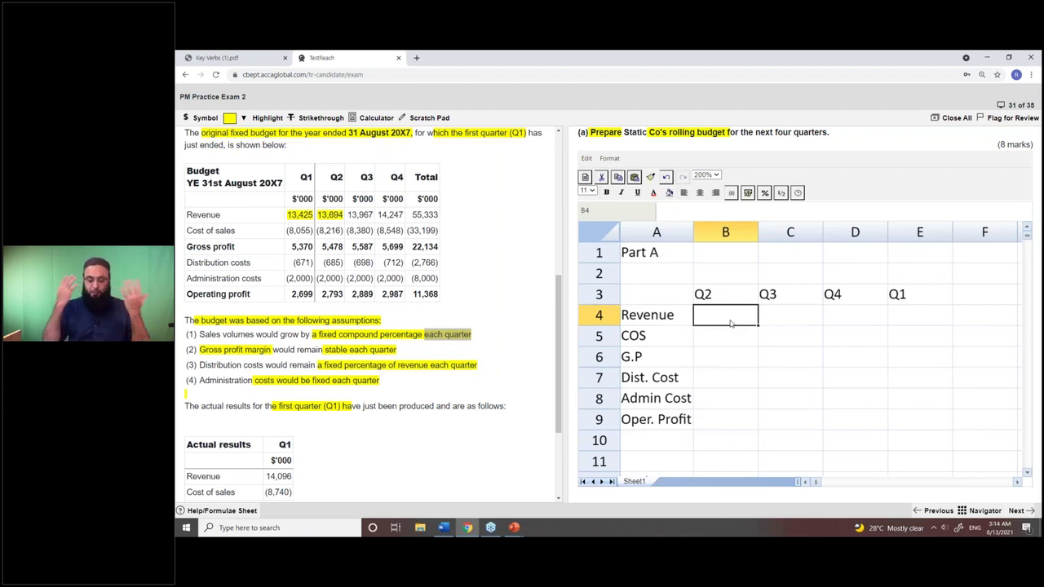
type("=14")
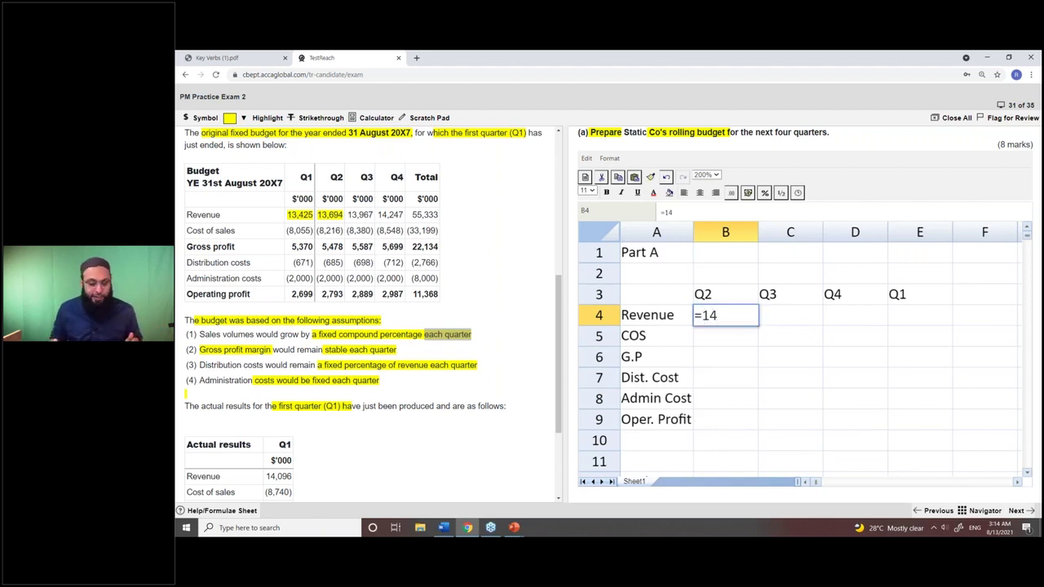
type("096")
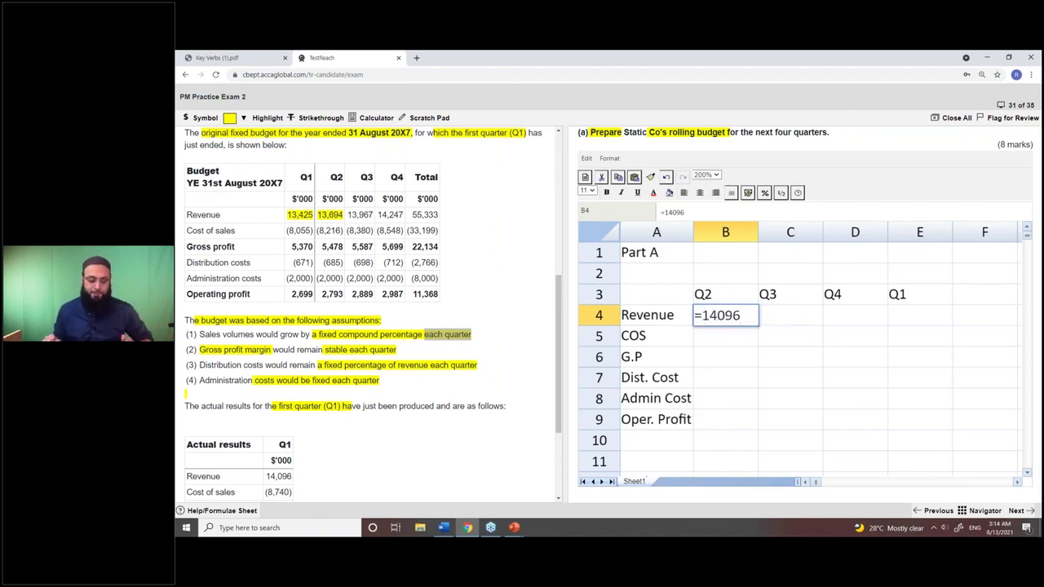
type("*")
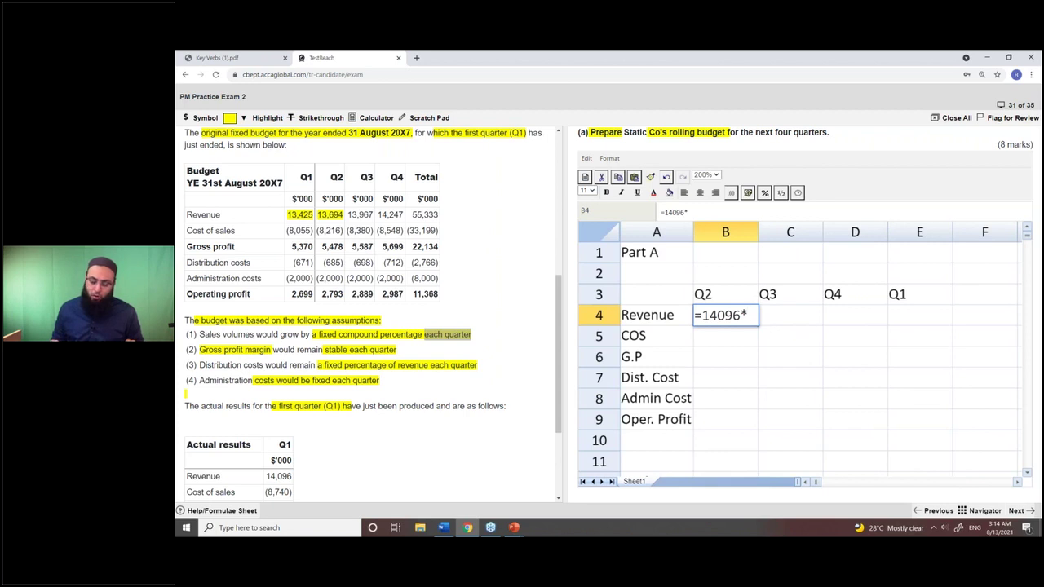
type("1.02")
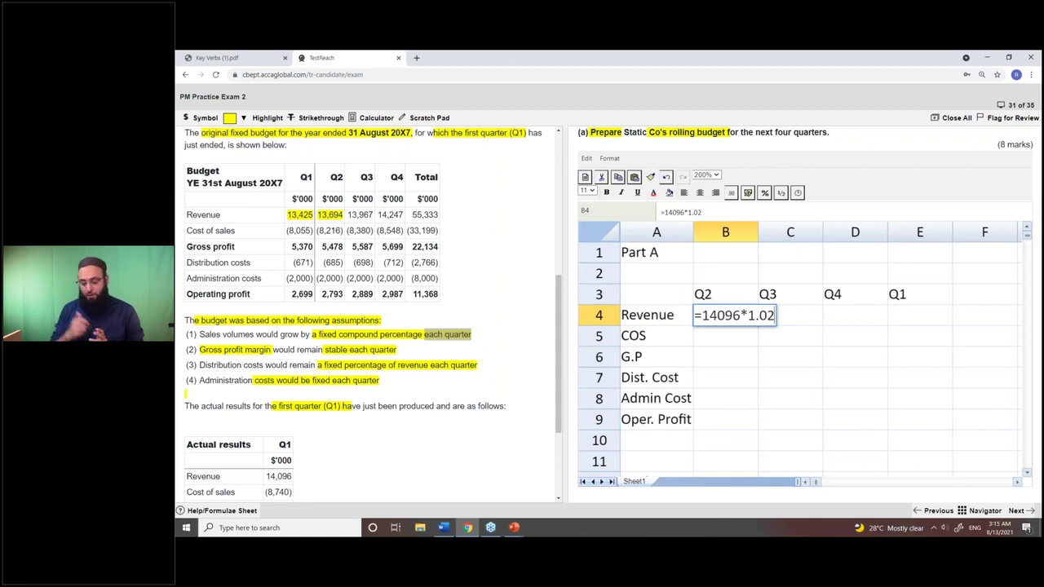
key("Return")
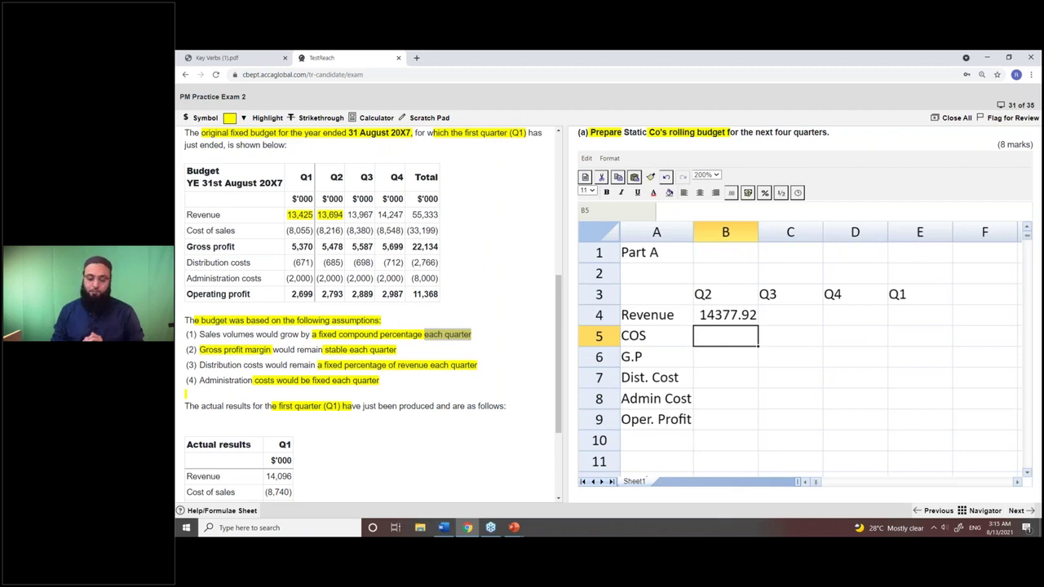
Step: Calculate the Q3 revenue in C4 with the formula =B4*1.02
left_click(791, 315)
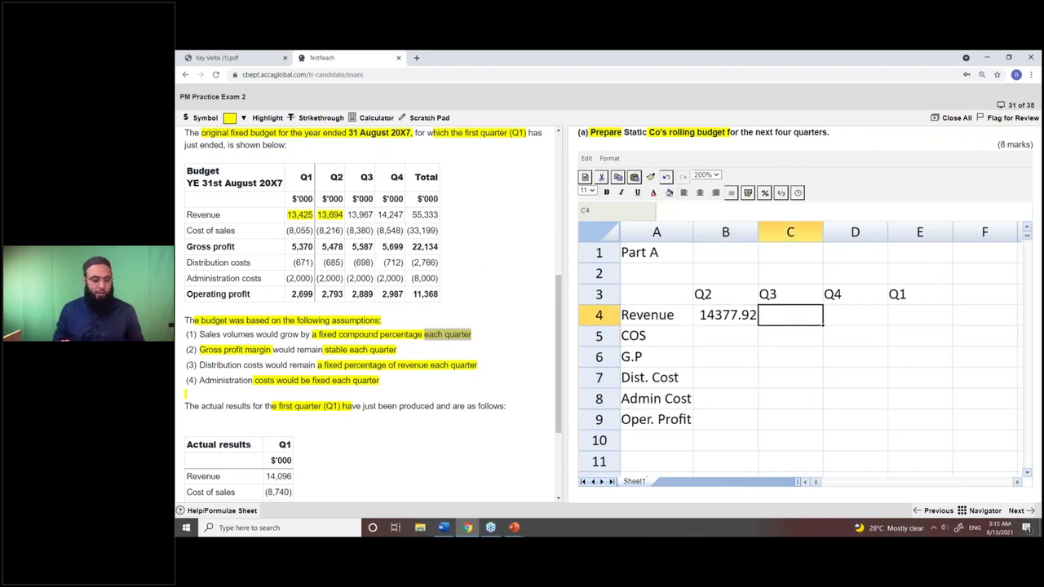
type("=")
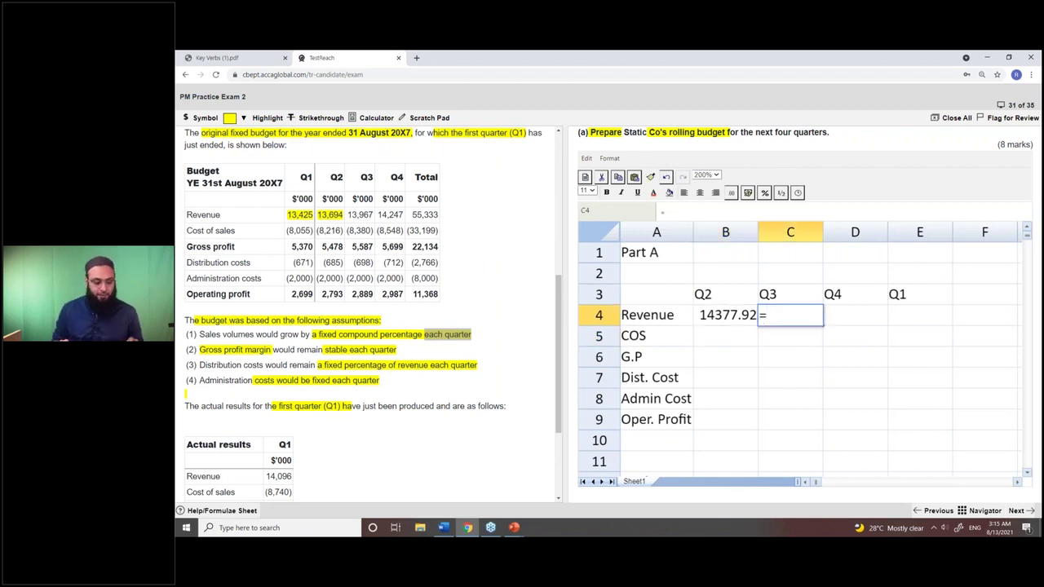
type("B4")
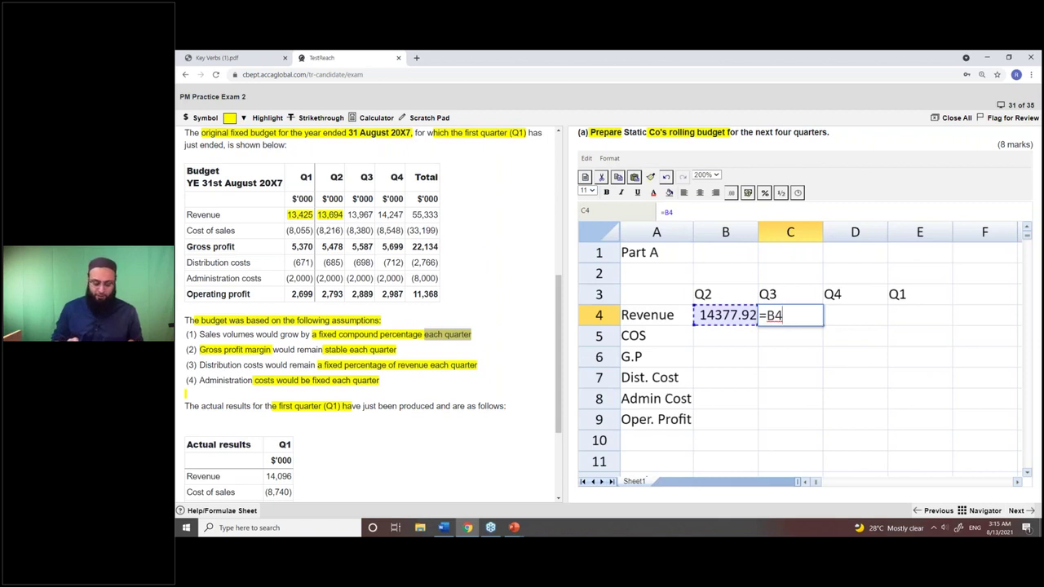
type("*1.02")
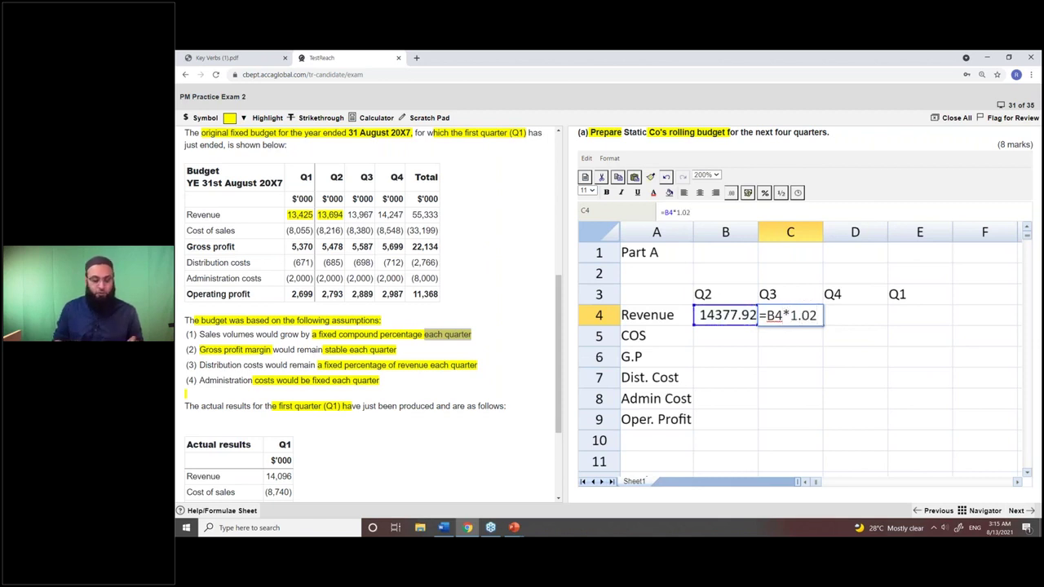
key("Return")
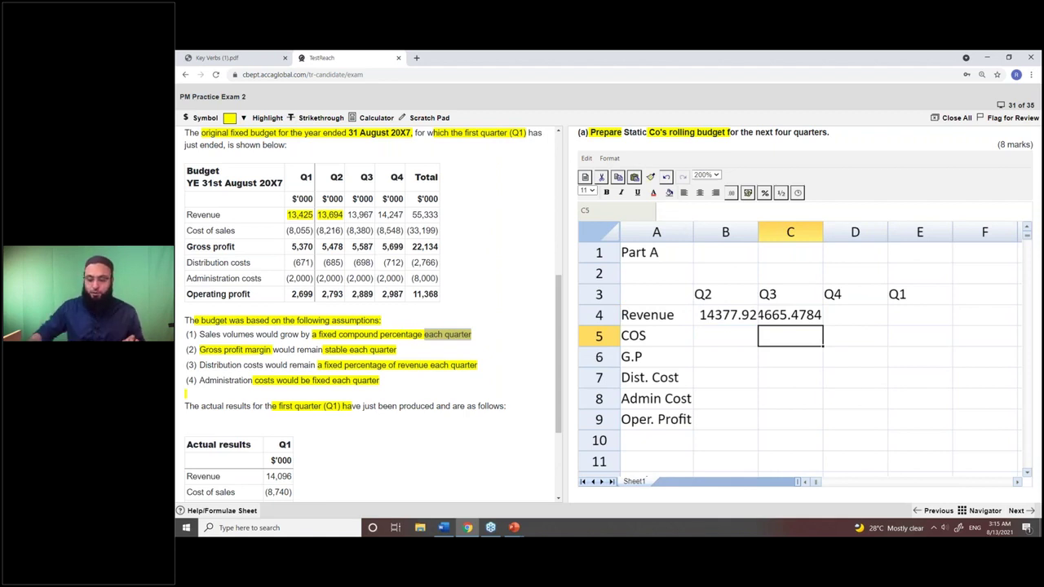
Step: Format the Q2 and Q3 revenues in B4:C4 with thousands separators and no decimal places
left_click_drag(725, 315, 790, 315)
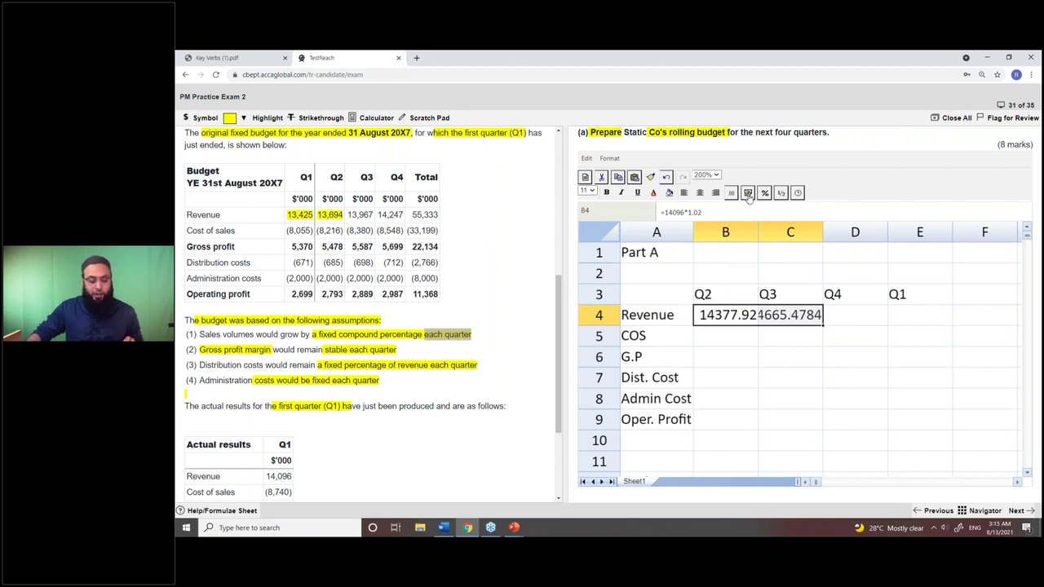
left_click(748, 194)
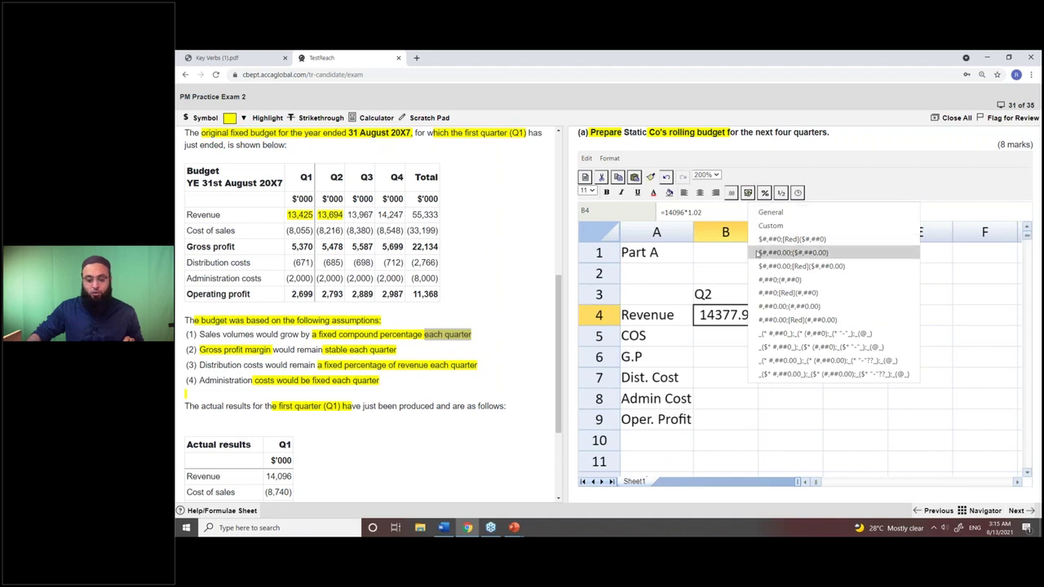
left_click(764, 334)
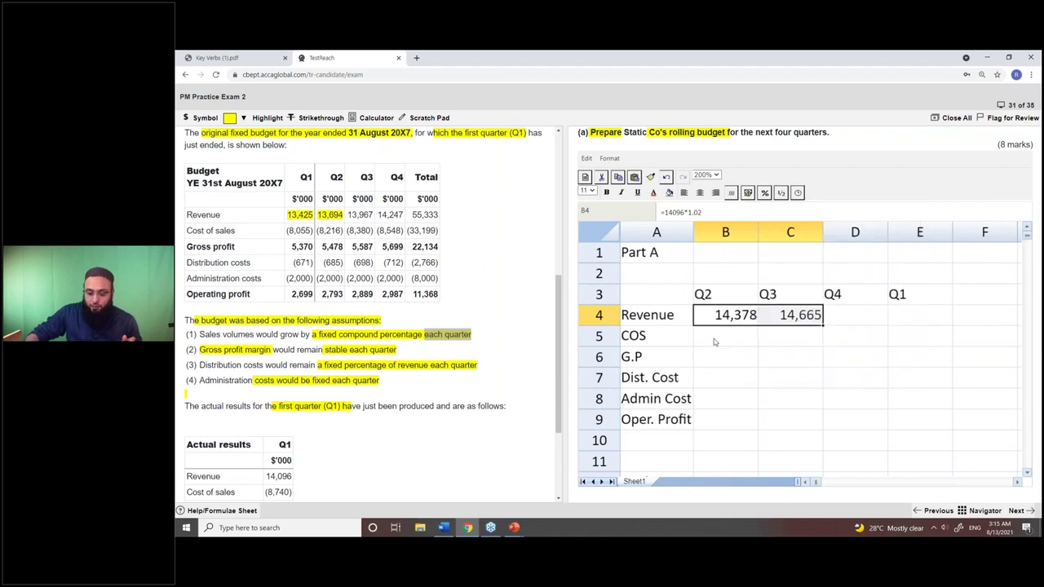
key("Return")
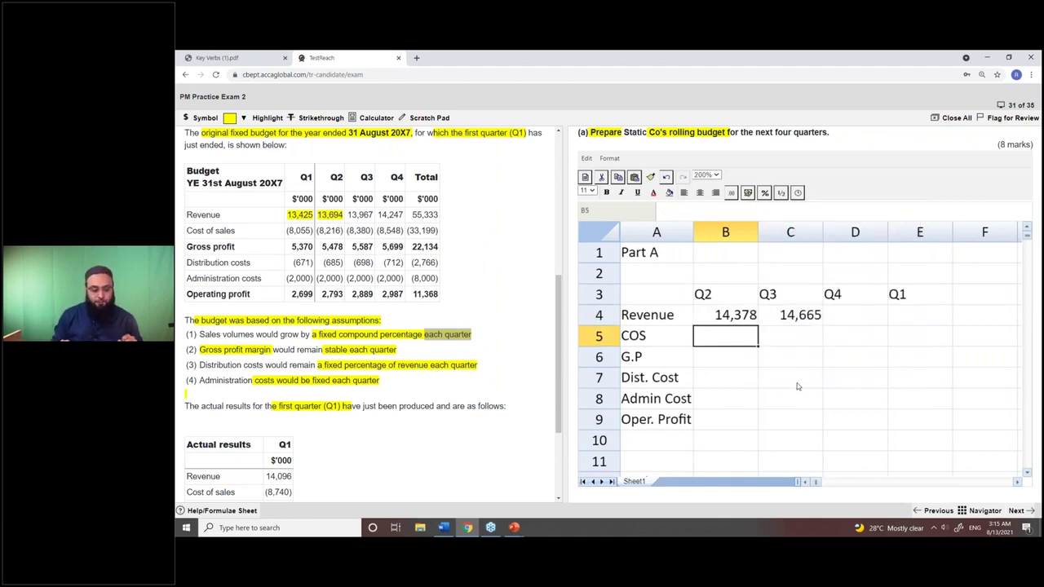
Step: Copy the Q3 revenue formula from C4 across to D4 and E4 for Q4 and the following Q1
key("Up")
key("Right")
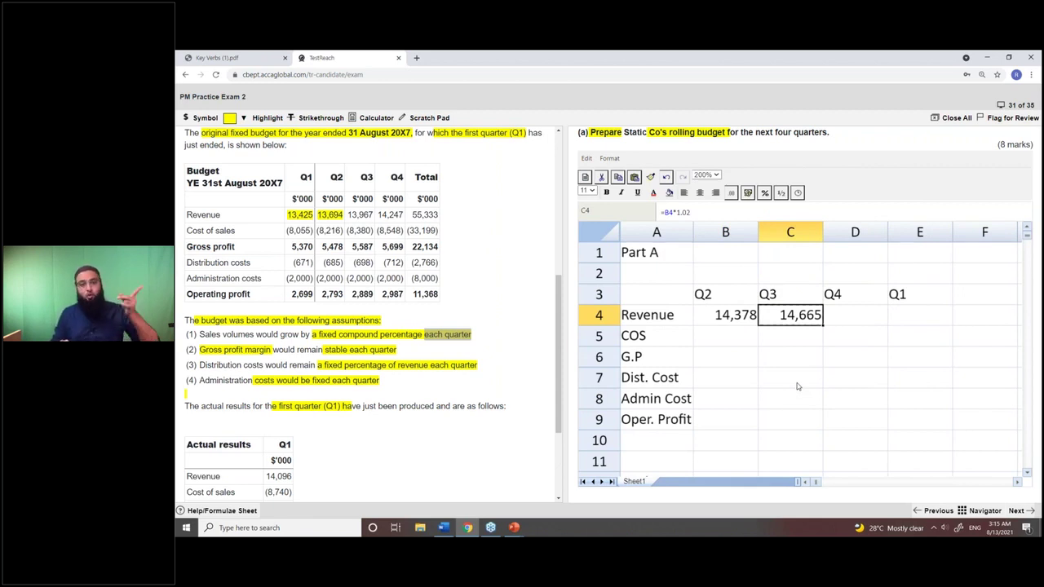
key("ctrl+c")
key("Right")
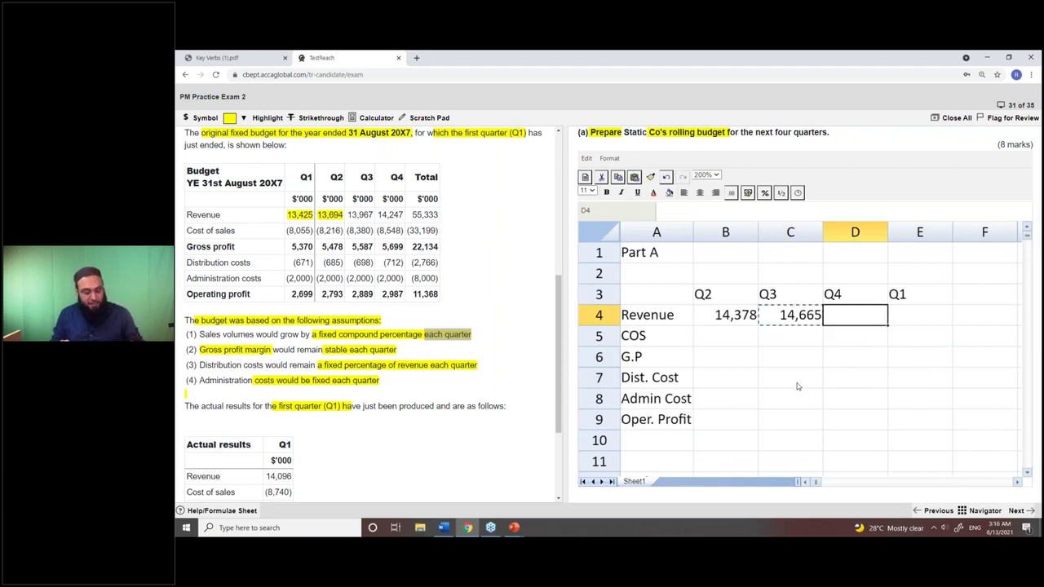
key("ctrl+v")
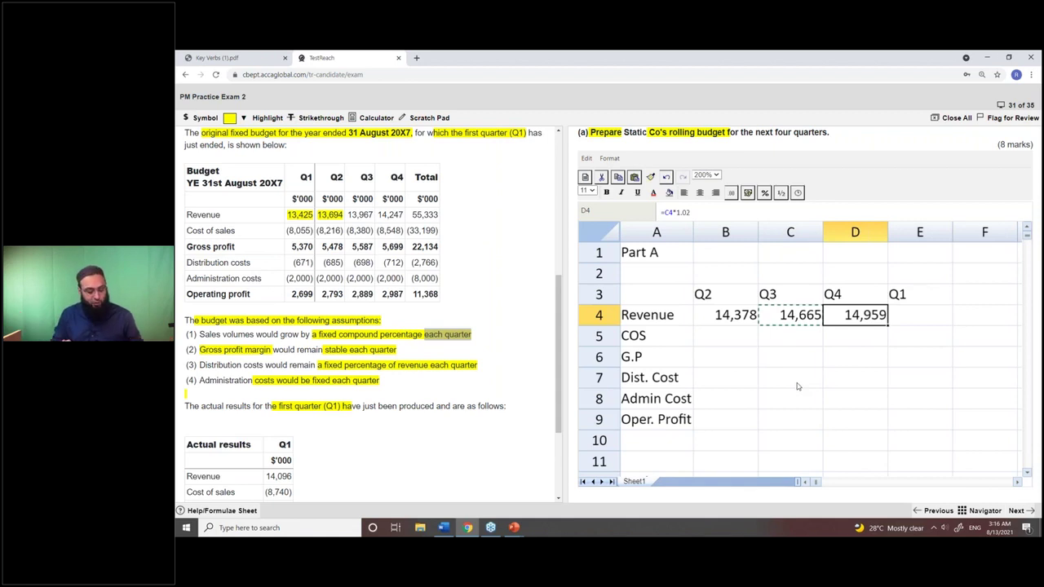
key("ctrl+c")
key("Right")
key("ctrl+v")
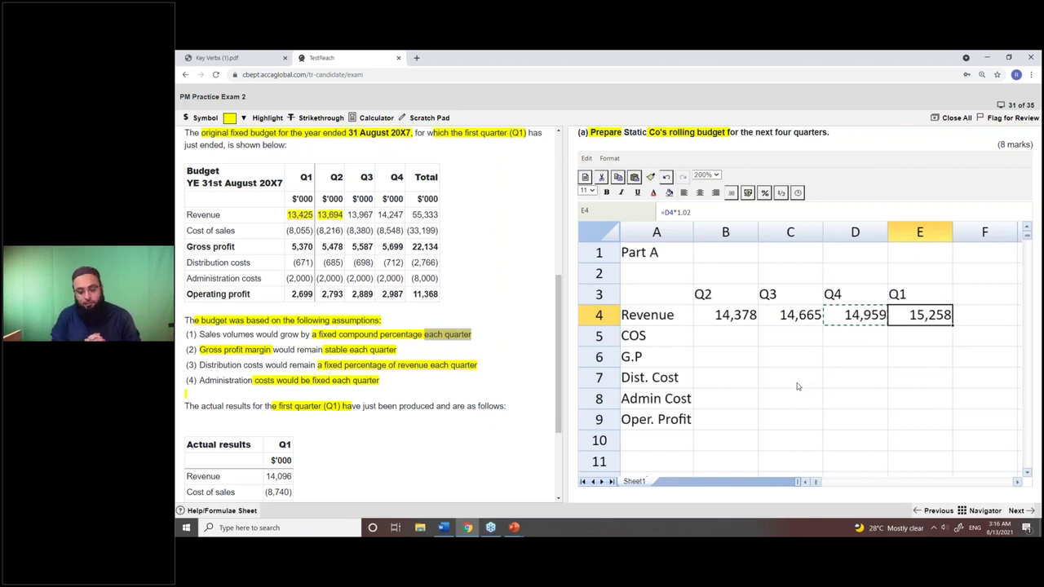
left_click(671, 212)
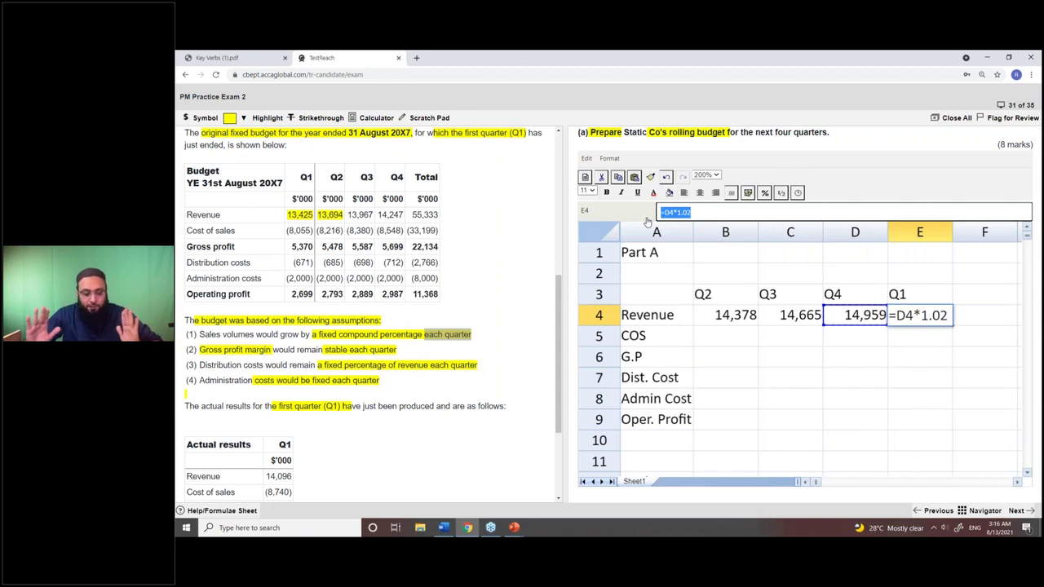
key("Return")
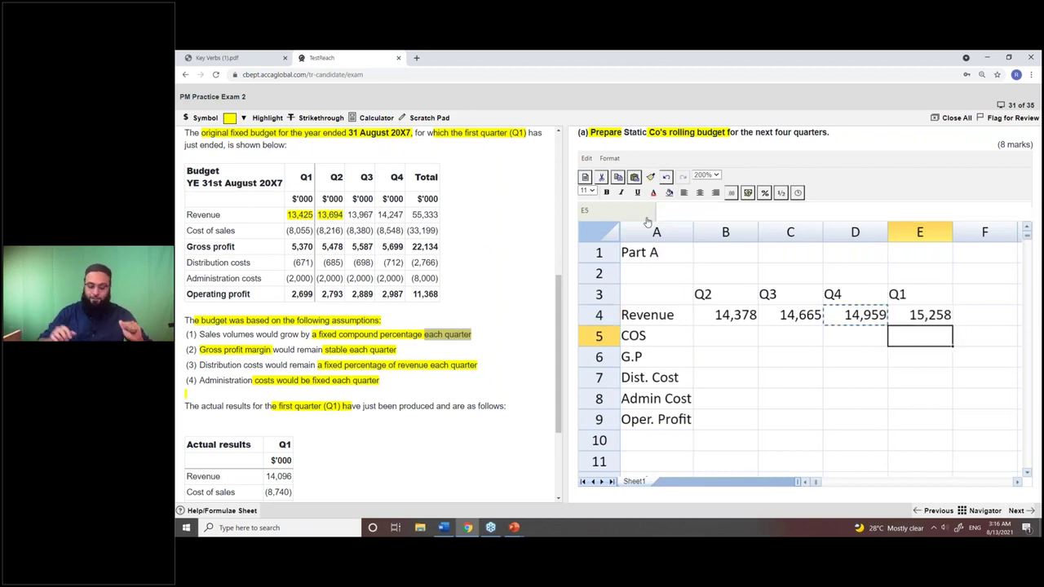
Step: Add the label "G.P margin" in A14, below the growth rate in the workings
key("Left")
key("Up")
key("Down")
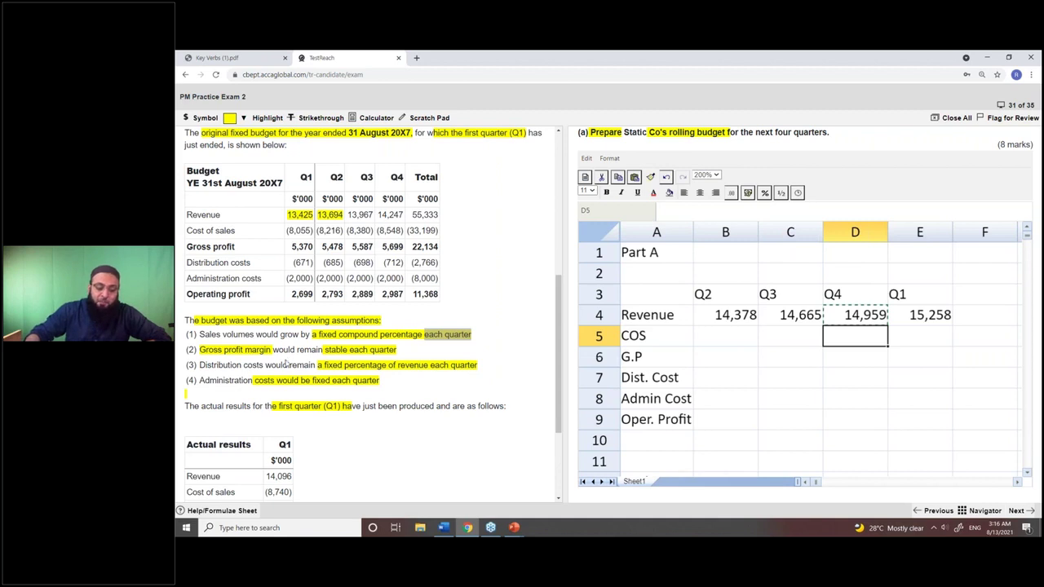
scroll(288, 298, "down", 1)
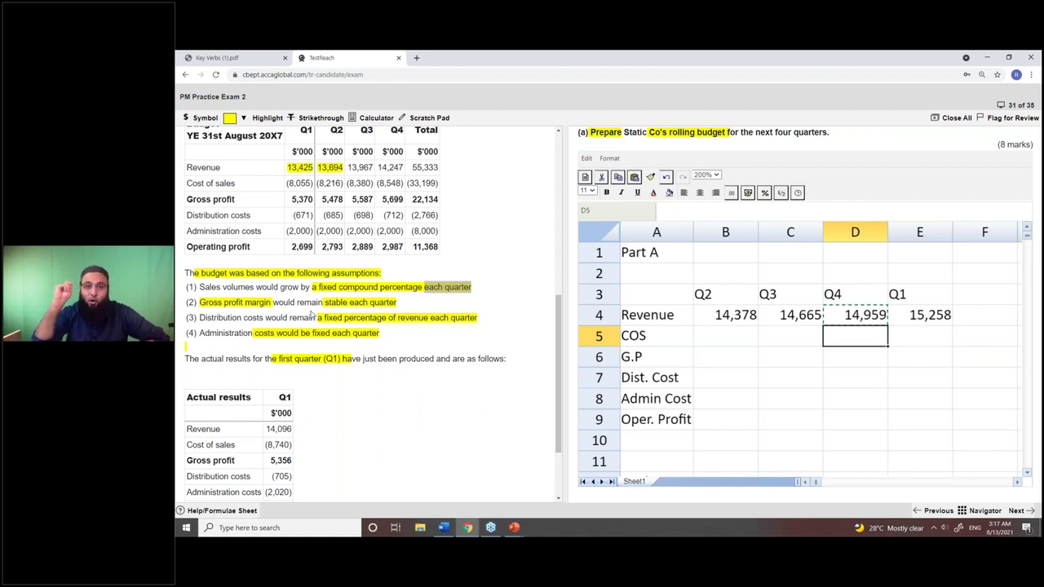
key("Down")
key("Down")
key("Down")
key("Down")
key("Down")
key("Down")
key("Down")
key("Down")
key("Down")
key("Down")
key("Down")
key("Left")
key("Left")
key("Left")
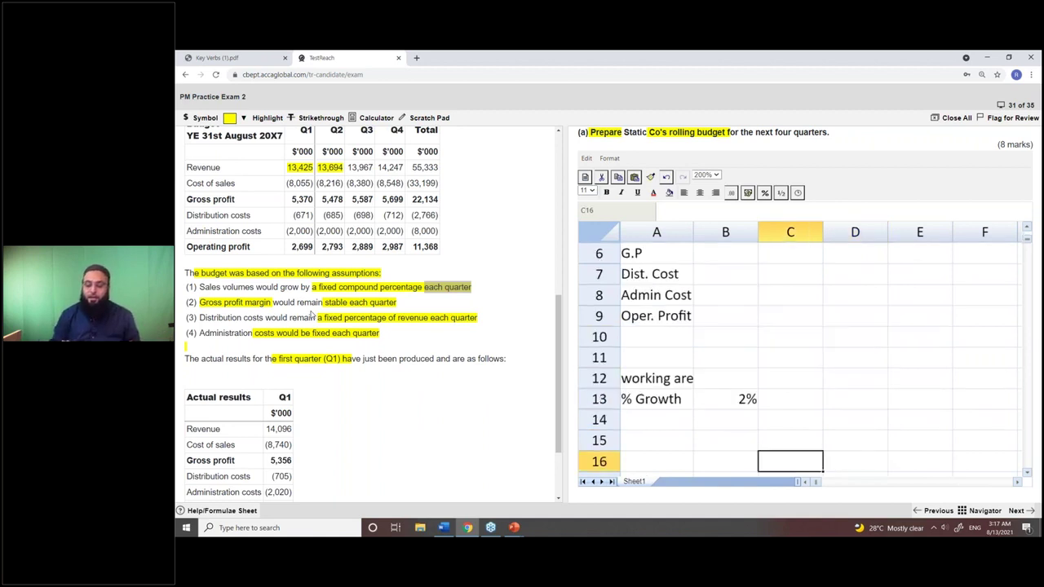
key("Up")
key("Up")
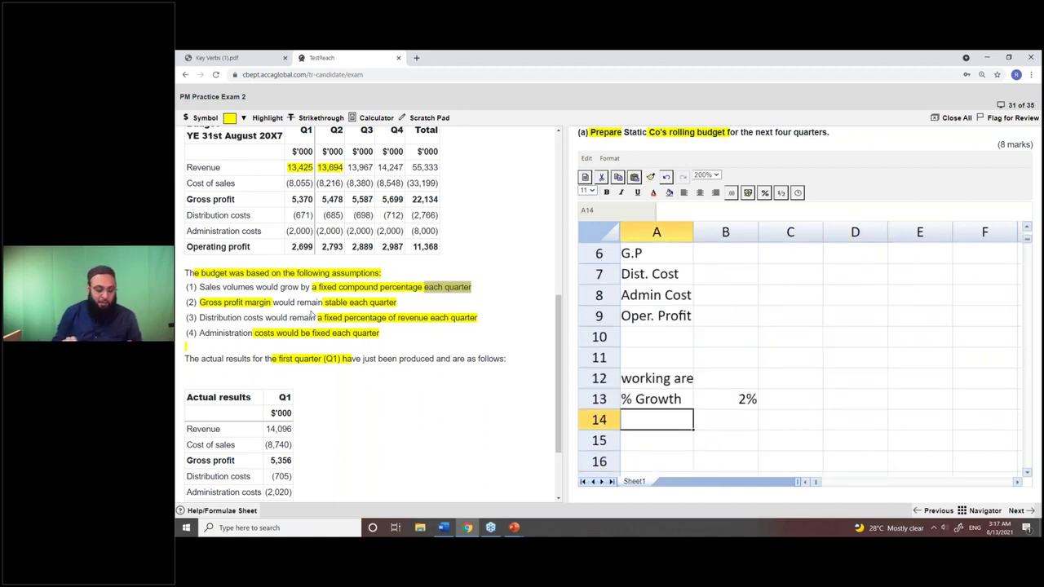
type("G.P margin")
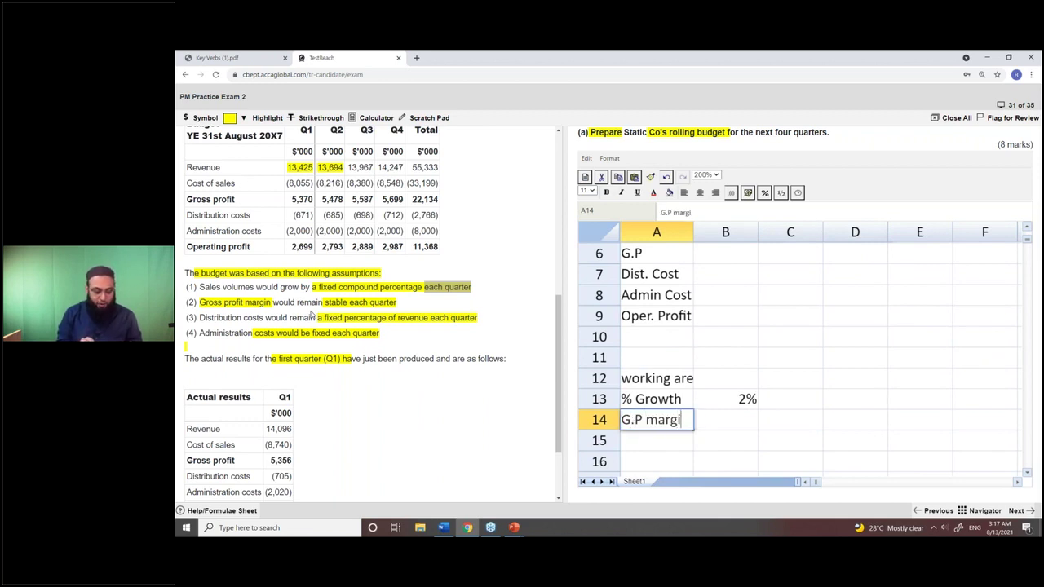
key("Return")
key("Up")
key("Right")
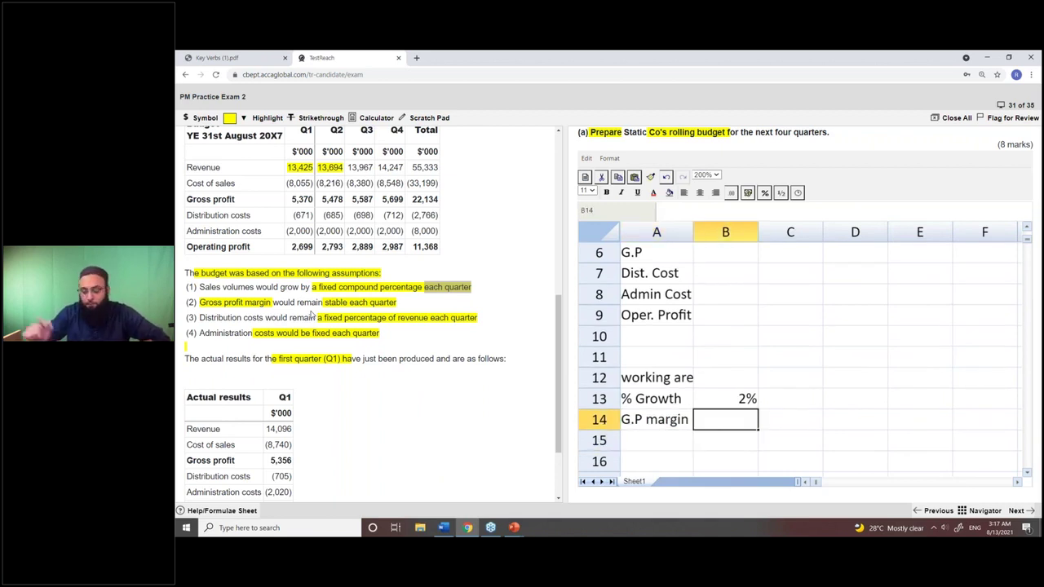
Step: Highlight the gross profit of 5,356 and the revenue of 14,096 in the actual Q1 results table
left_click_drag(272, 462, 295, 468)
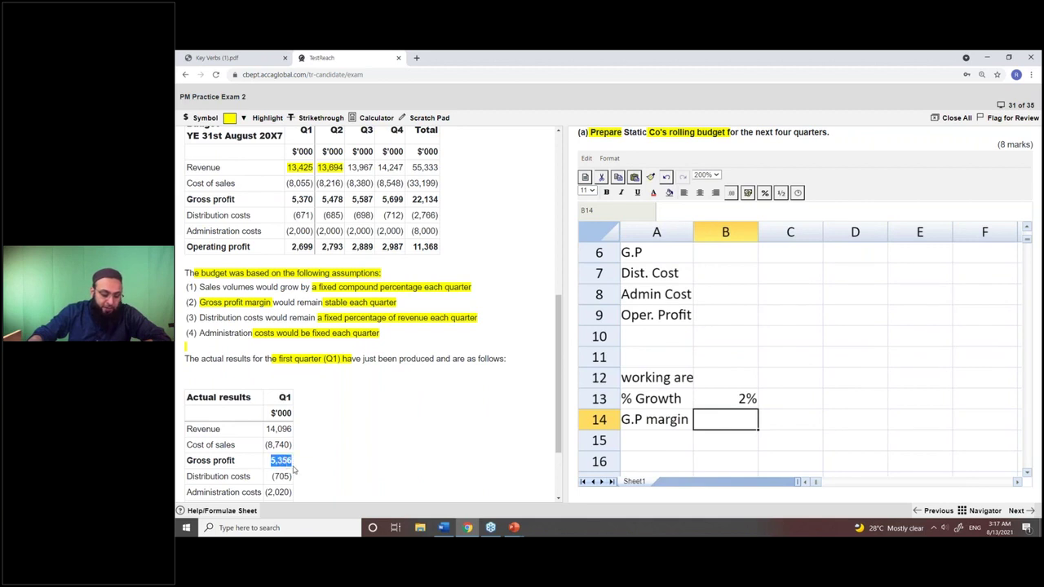
left_click(268, 118)
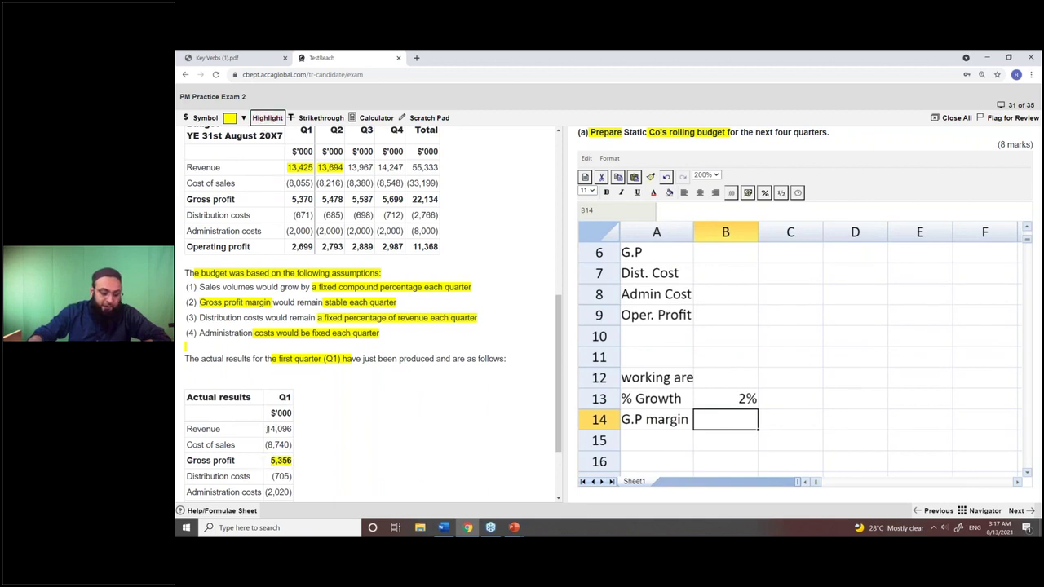
left_click_drag(267, 429, 292, 494)
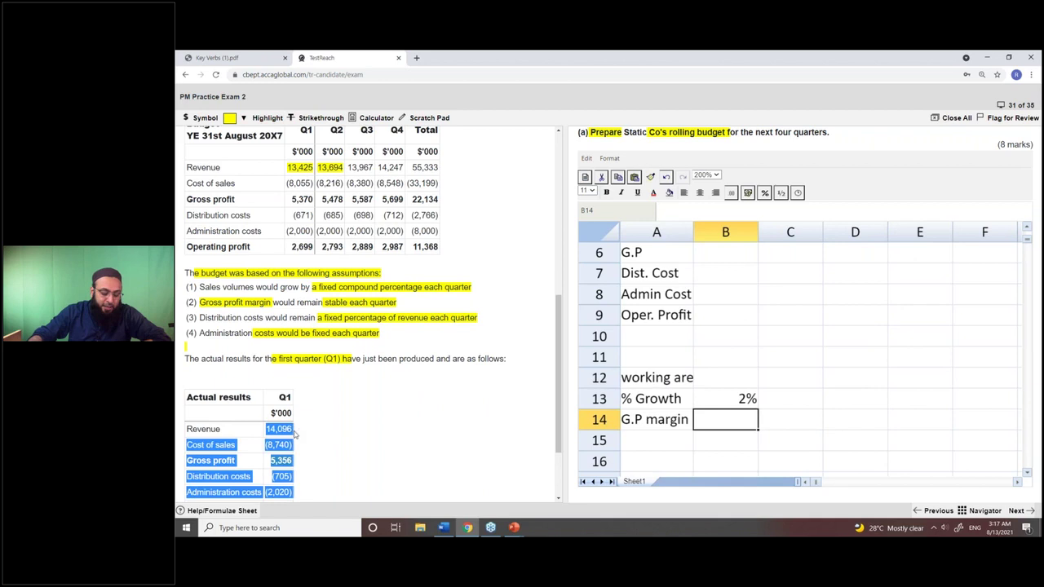
left_click(266, 429)
left_click_drag(266, 429, 291, 428)
left_click(267, 118)
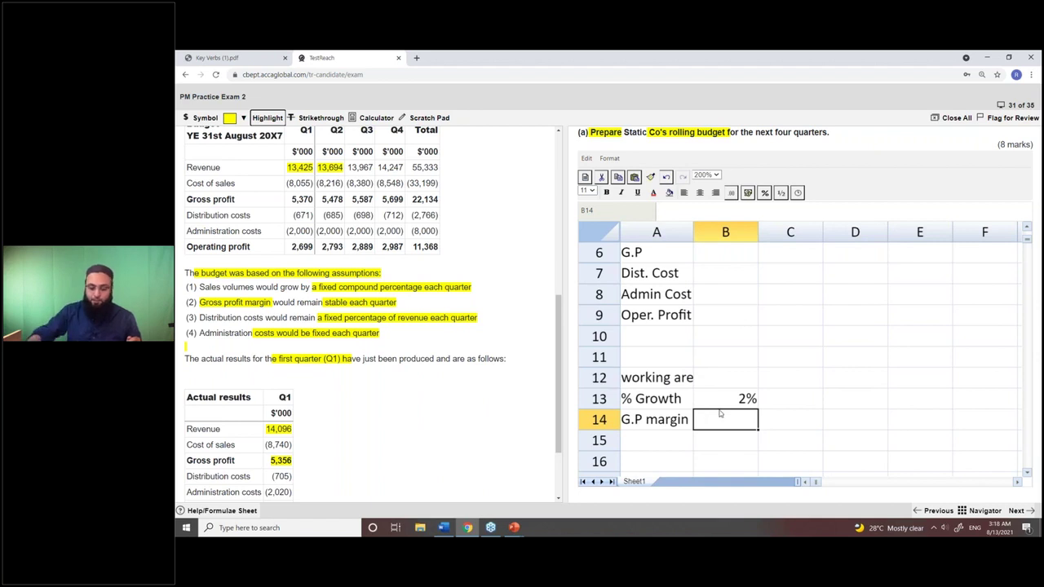
Step: Calculate the gross profit margin in B14 with the formula =5356/14096 and format it as a percentage
type("=")
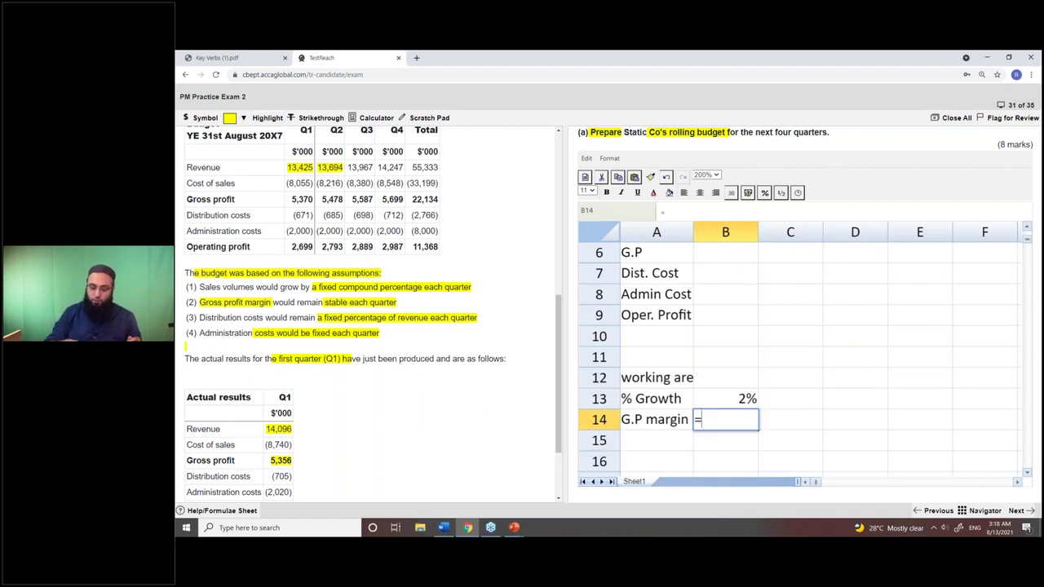
type("5356")
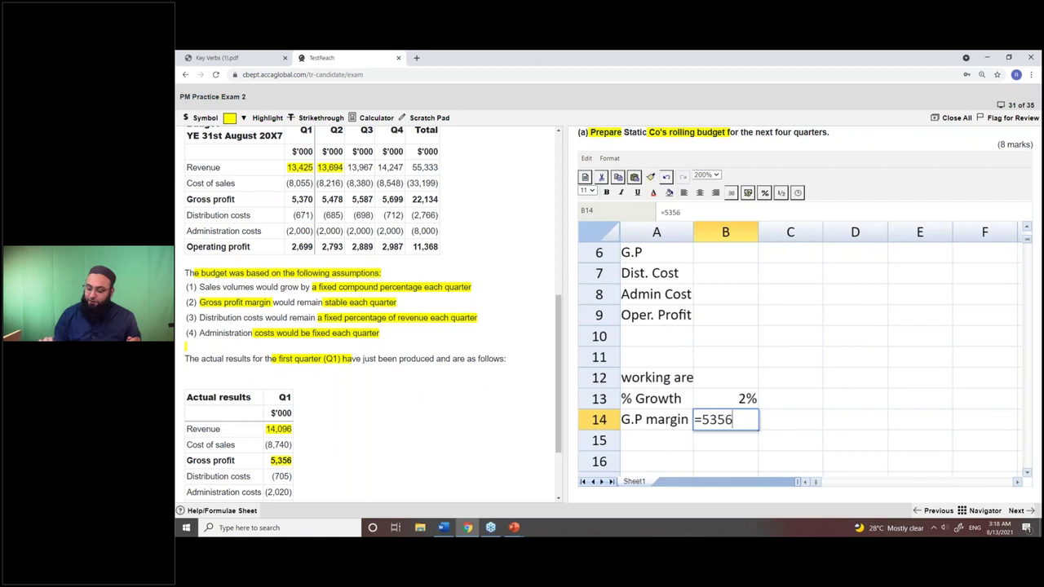
type("/14096")
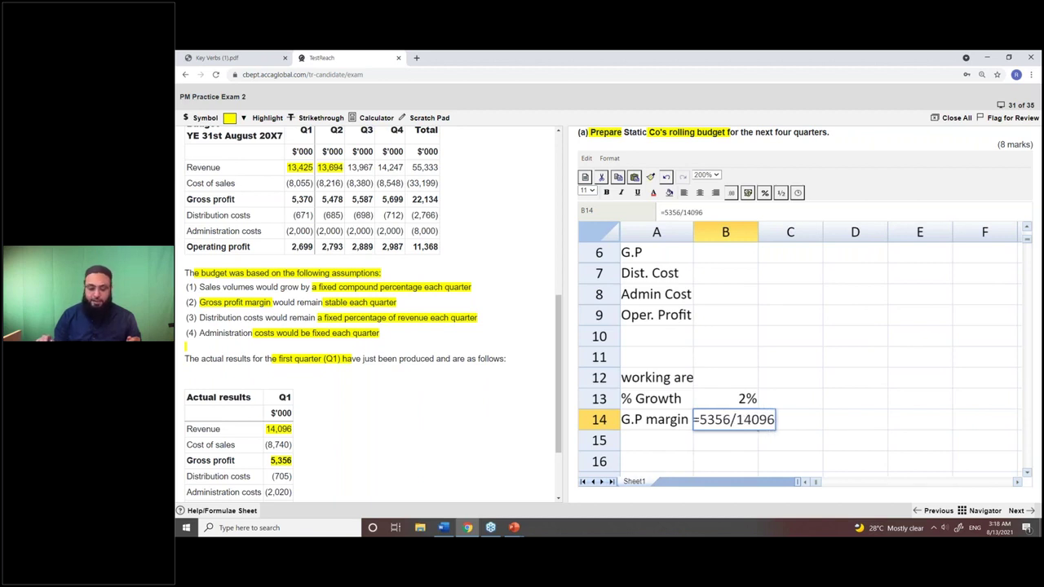
key("Return")
key("Up")
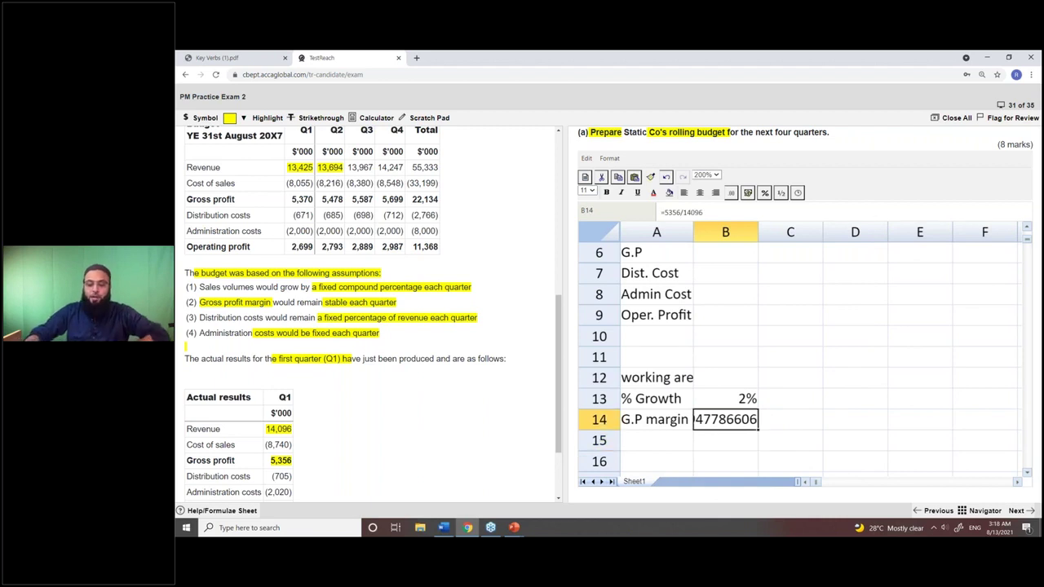
left_click(767, 193)
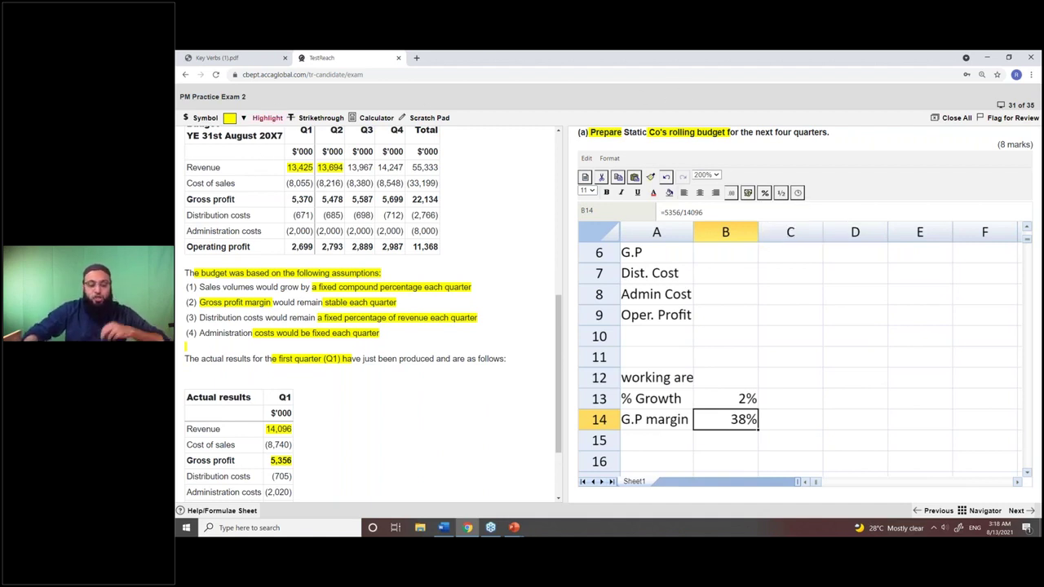
Step: Calculate the Q2 gross profit in B6 from revenue and margin with the formula =B4*B14
left_click_drag(325, 302, 398, 318)
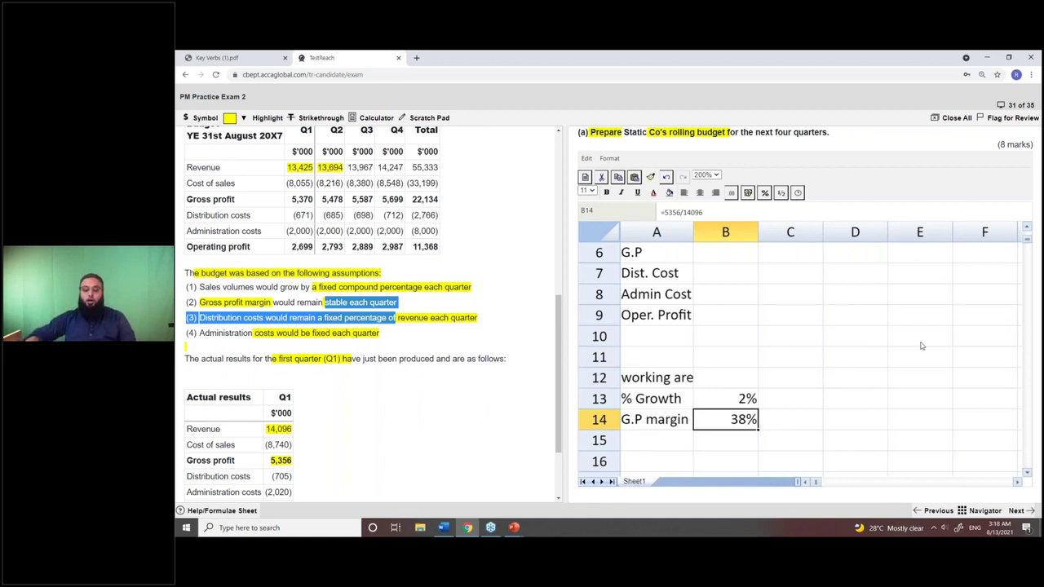
left_click(1029, 231)
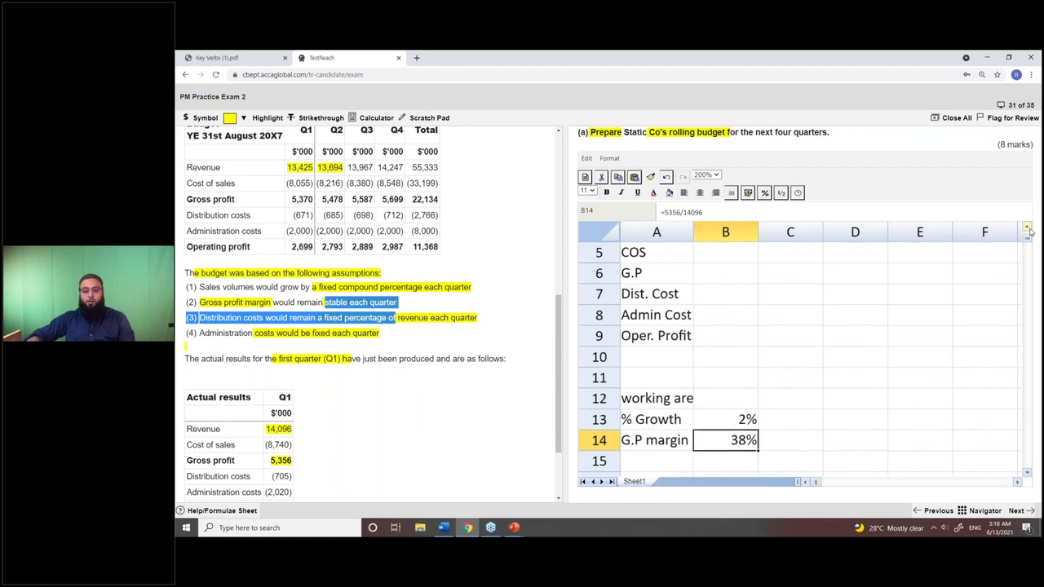
left_click(1028, 231)
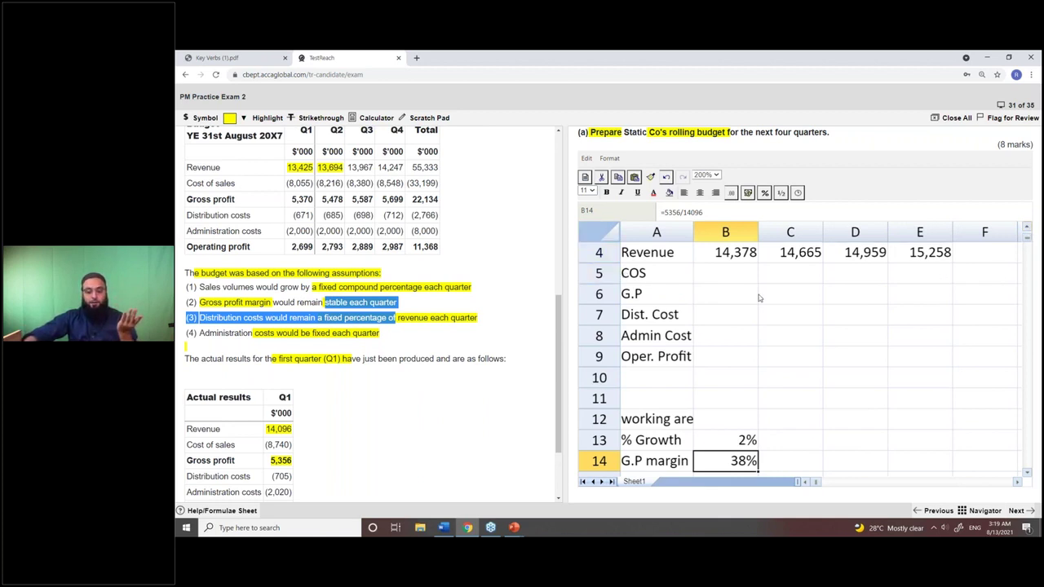
left_click(756, 298)
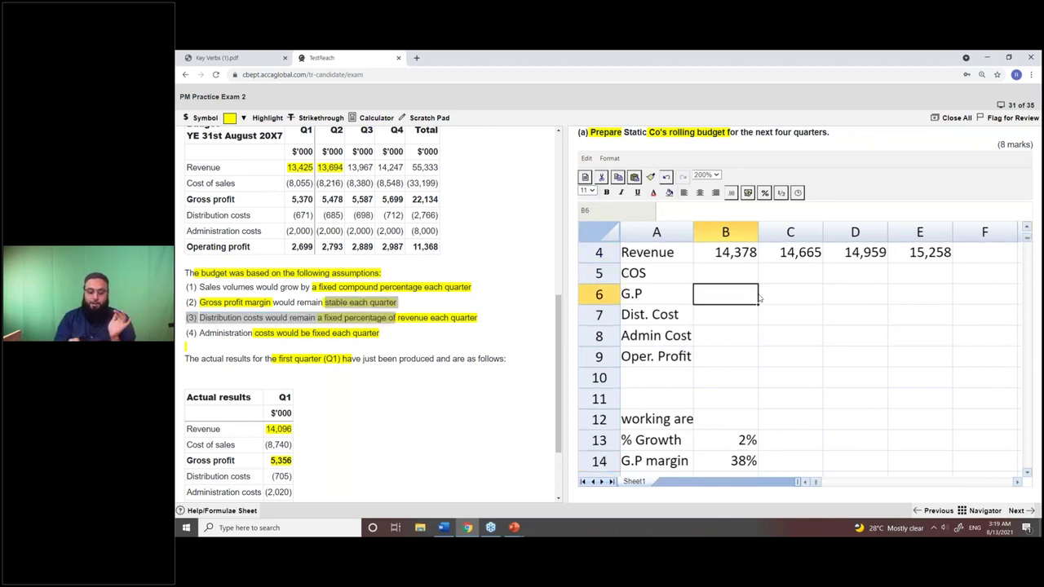
type("=B4")
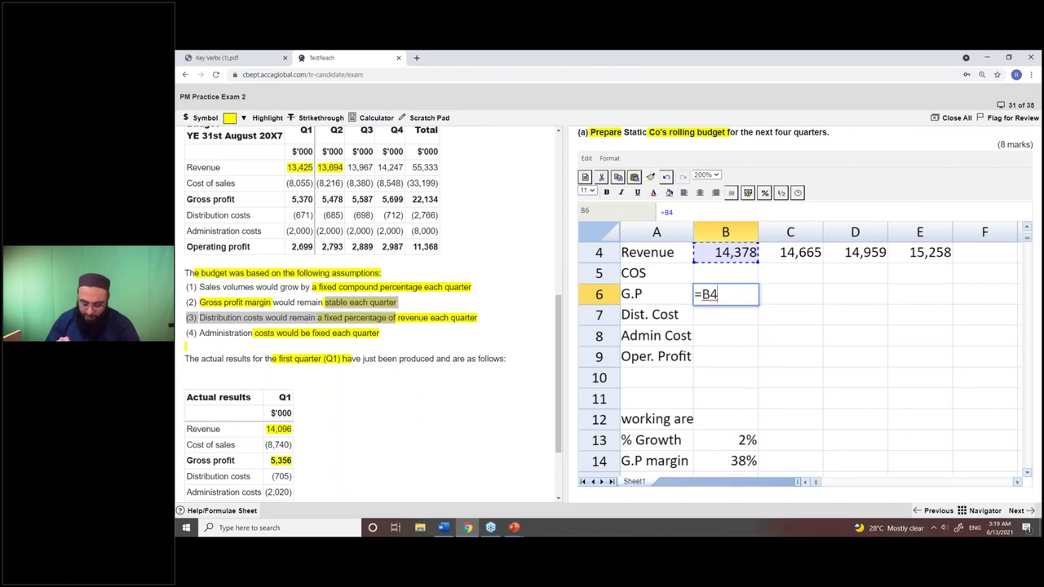
type("*")
key("Down")
key("Down")
key("Down")
key("Down")
key("Down")
key("Down")
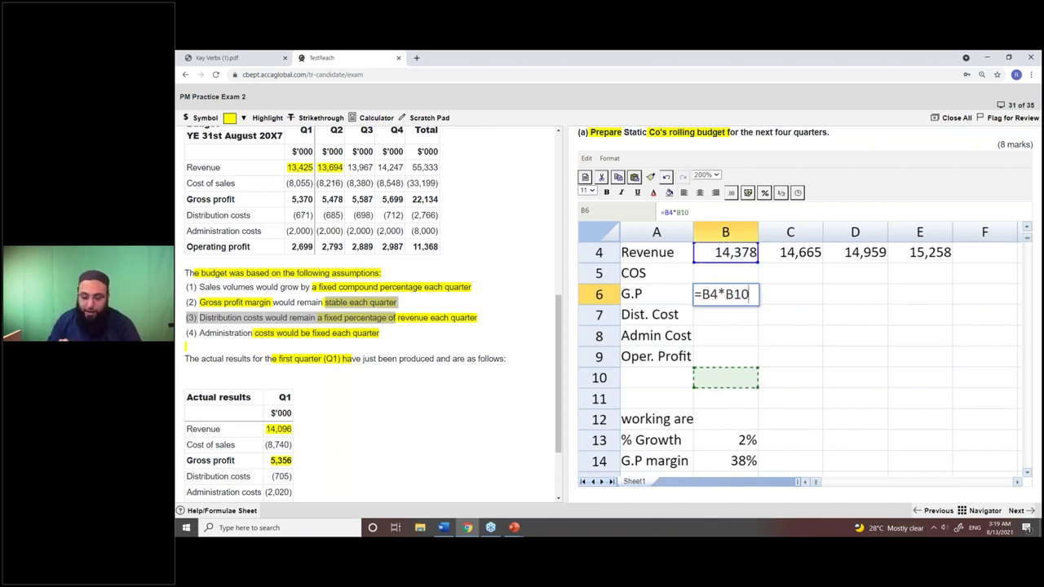
key("Down")
key("Down")
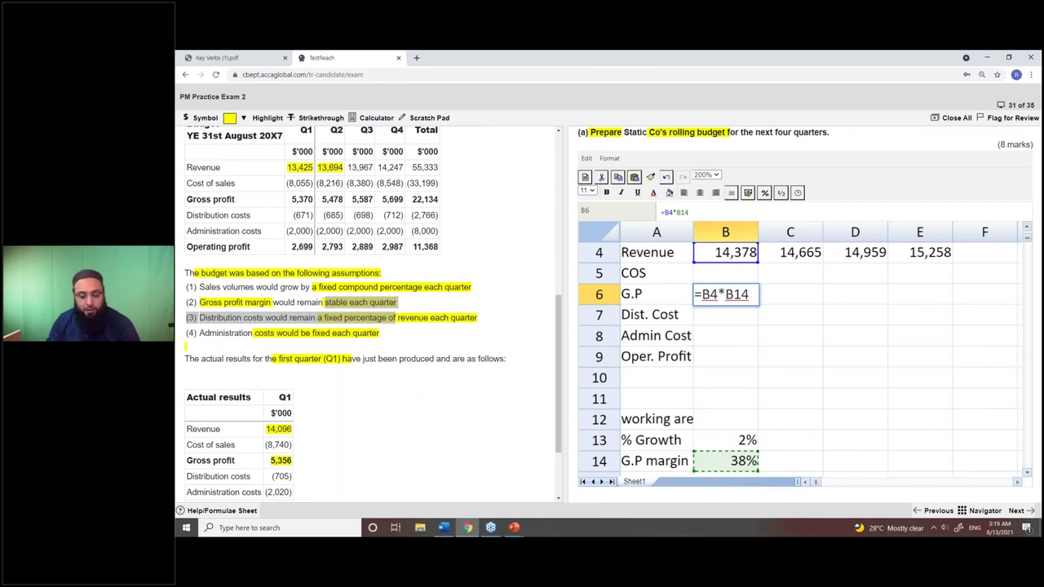
key("Return")
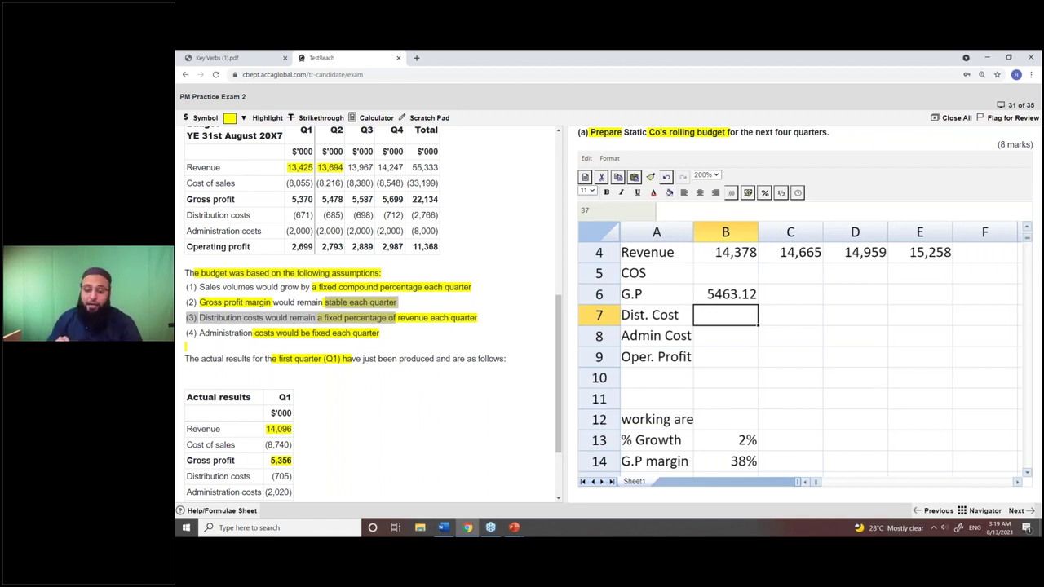
Step: Try to copy the Q2 gross profit formula from B6 to C6, check its references and clear C6
left_click(725, 293)
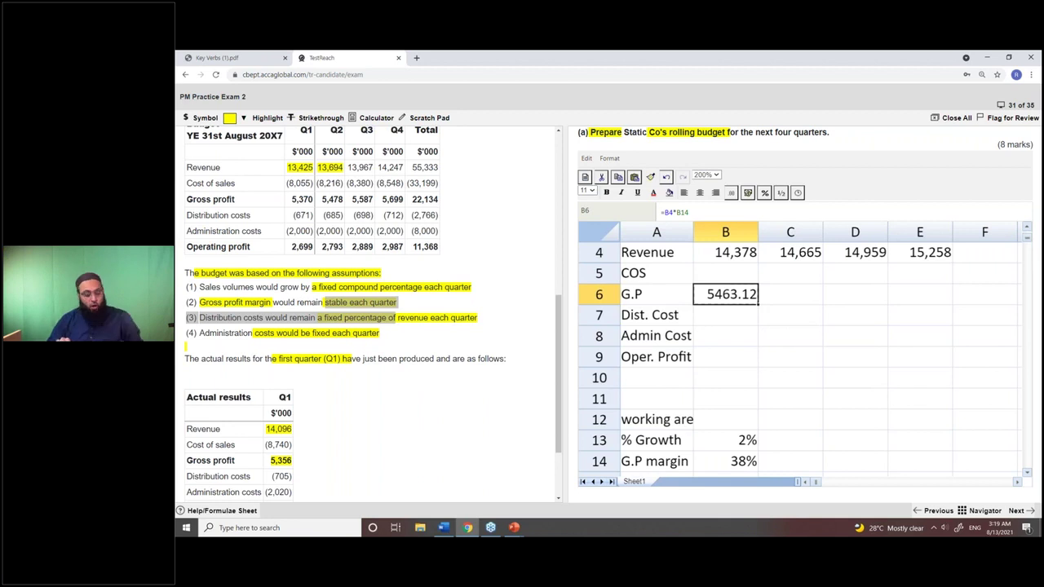
key("ctrl+c")
left_click(790, 294)
key("ctrl+v")
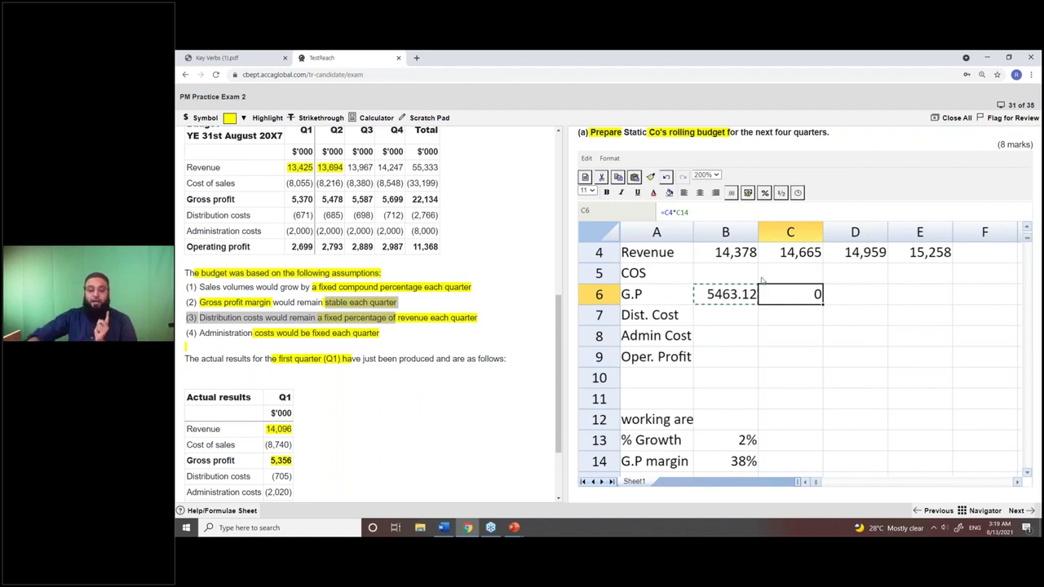
left_click(662, 212)
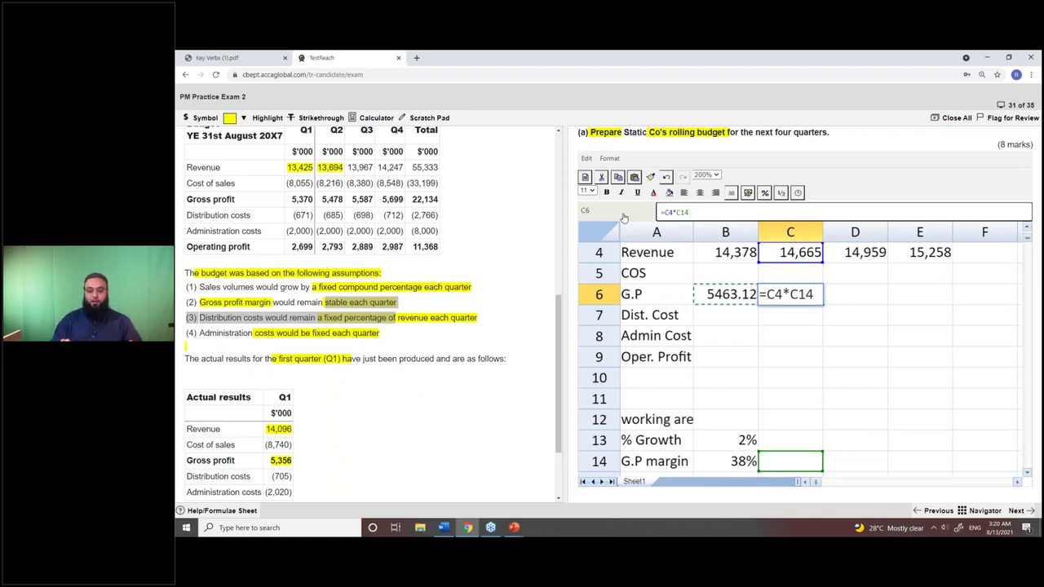
key("Return")
key("Delete")
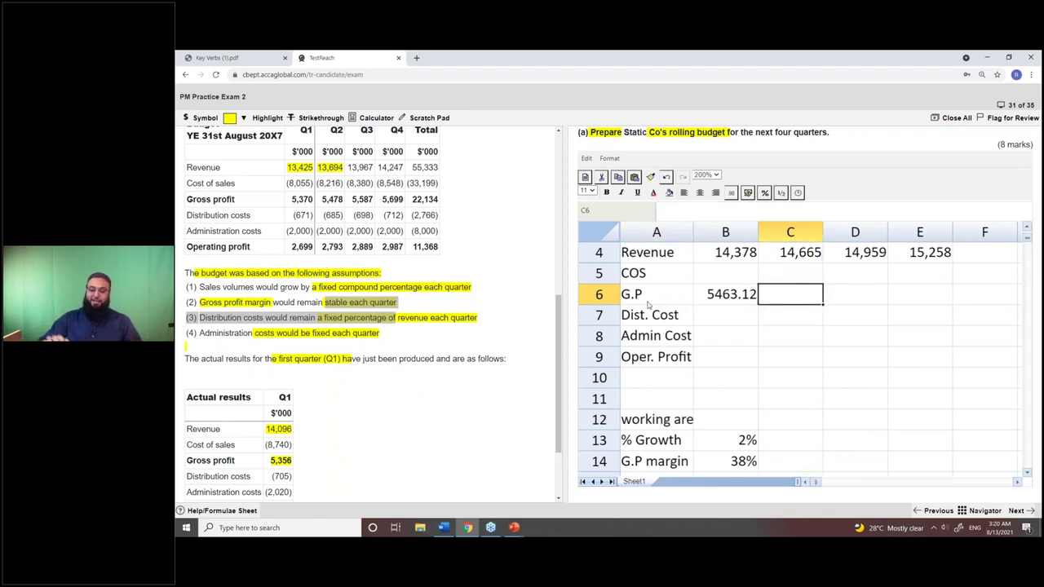
Step: Make the margin reference in the Q2 gross profit formula absolute so B6 reads =B4*$B$14
left_click(718, 297)
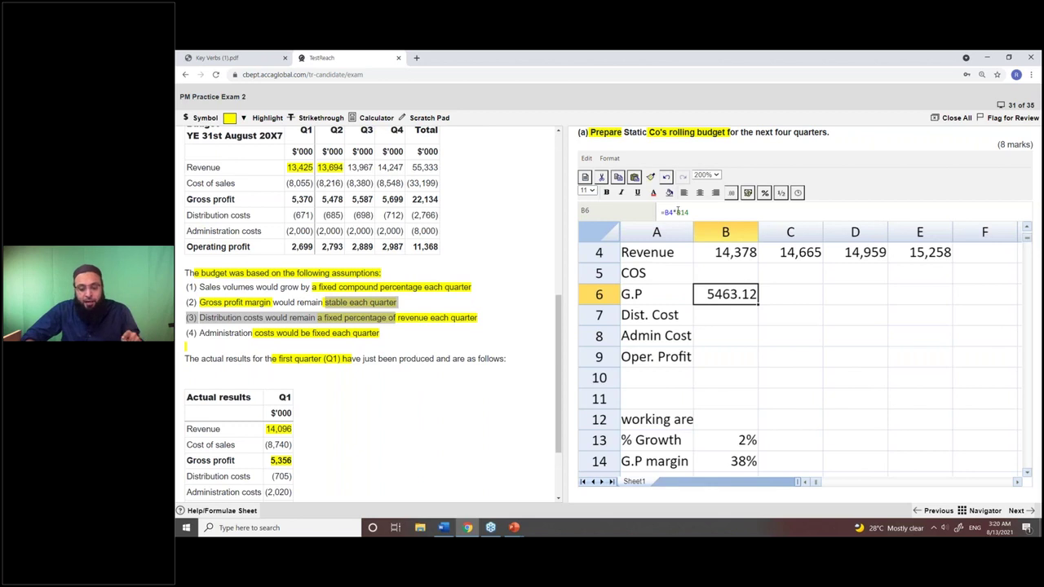
left_click(676, 211)
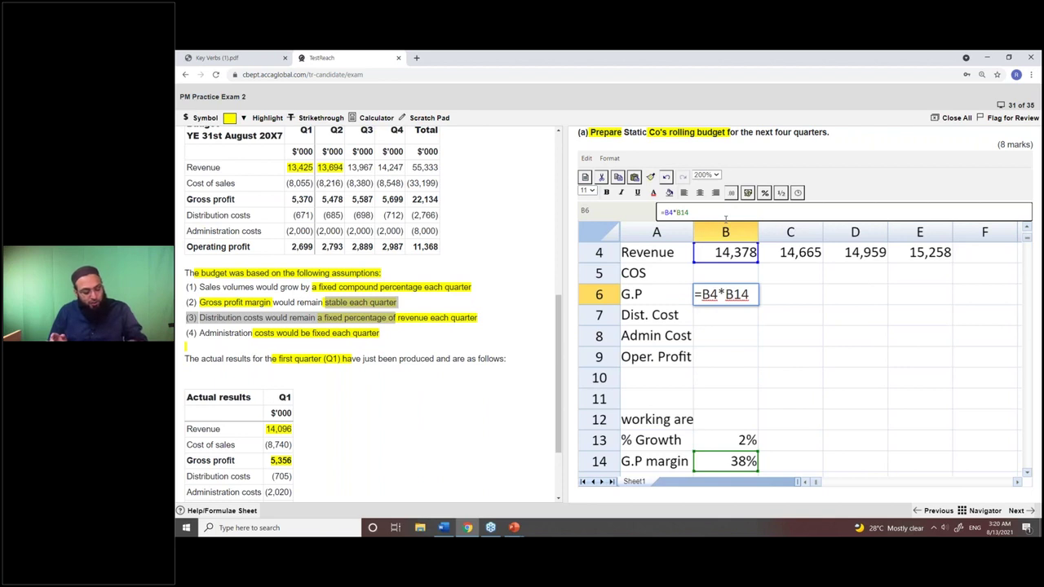
type("$")
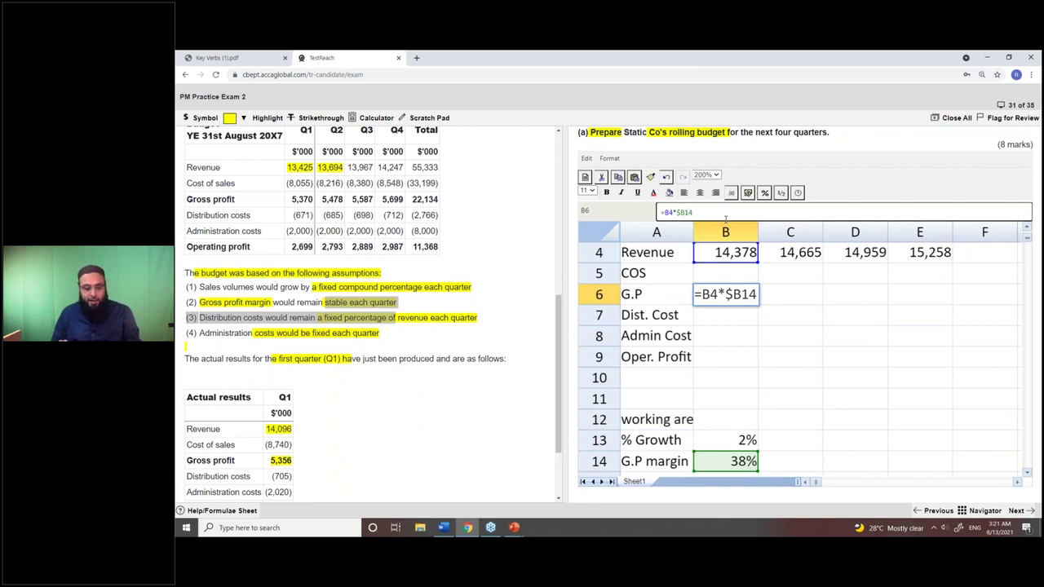
type("$")
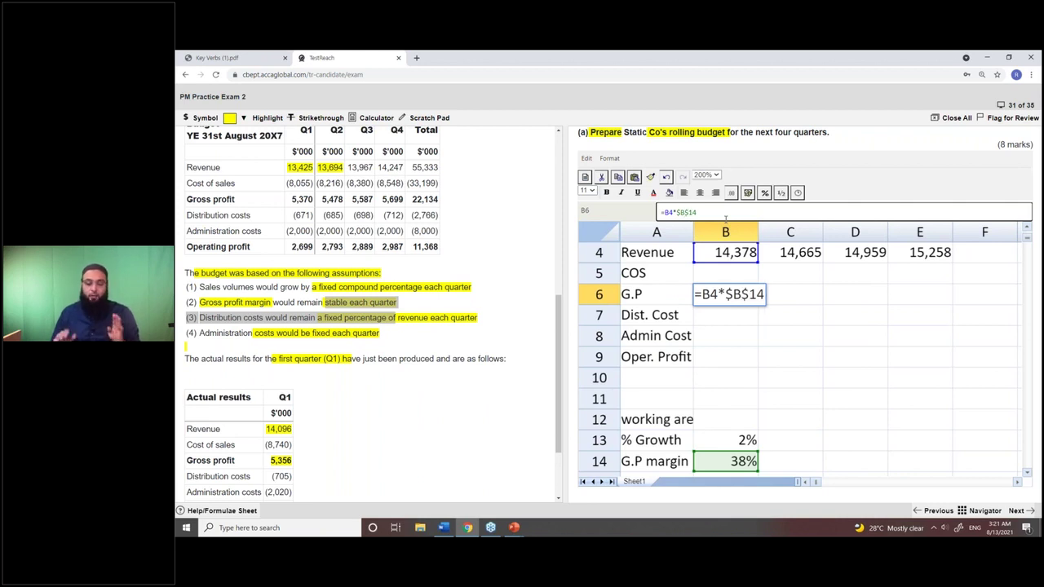
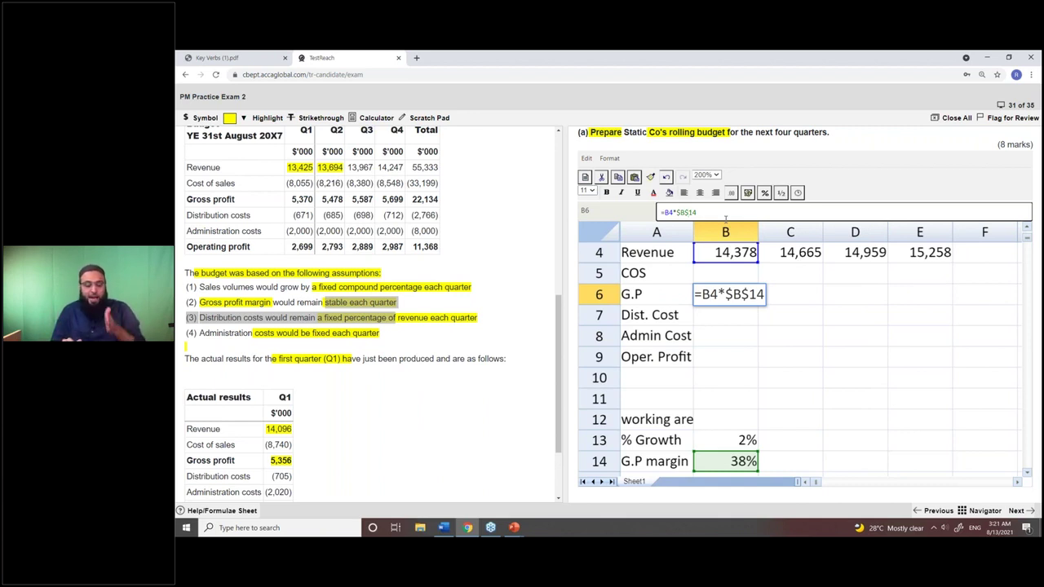
key("Return")
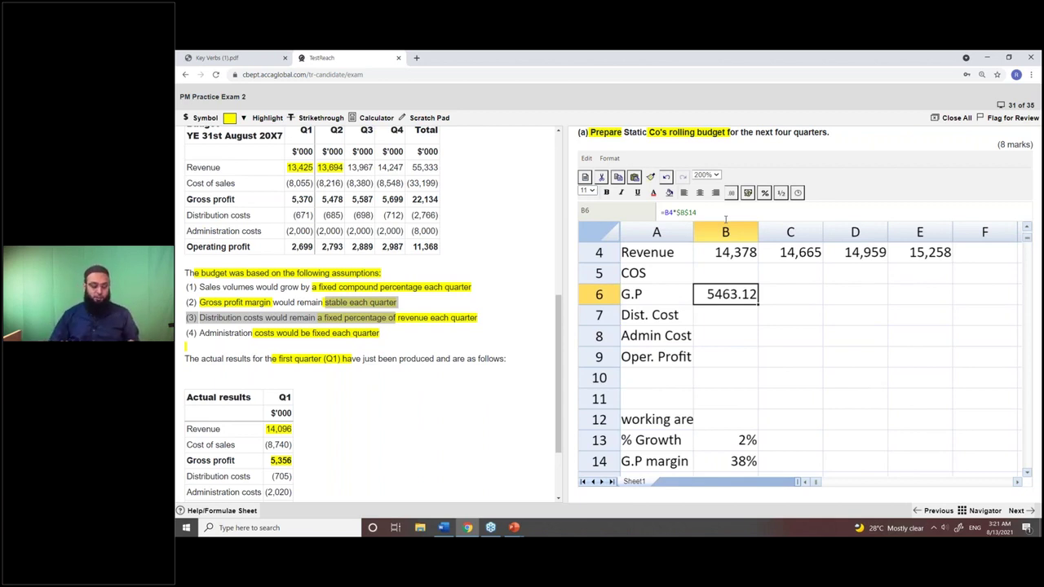
Step: Copy the Q2 gross profit formula across C6:E6 and format those cells as whole numbers with thousands separators
key("ctrl+c")
key("Right")
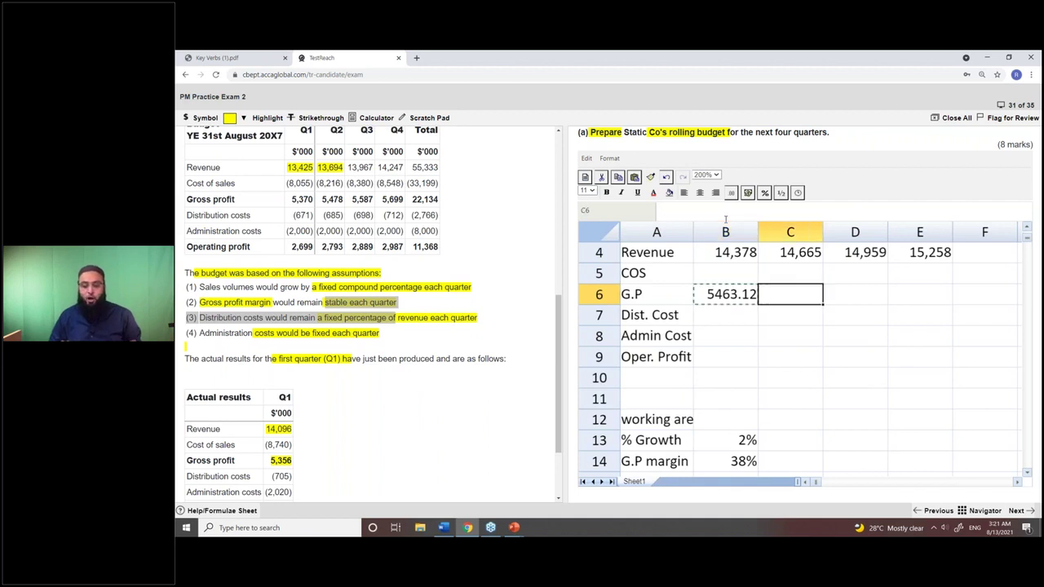
key("shift+Right")
key("shift+Right")
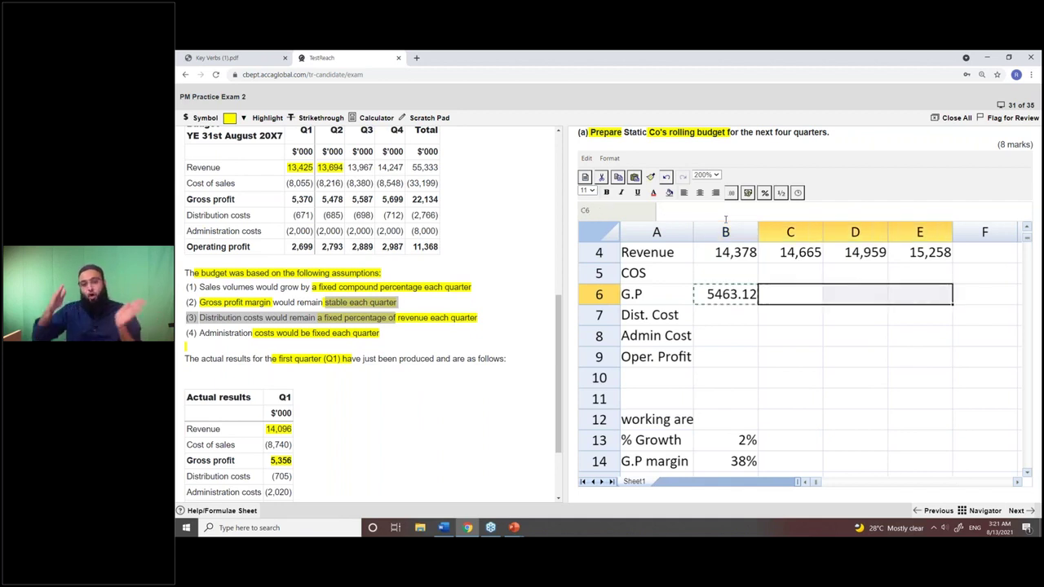
key("ctrl+v")
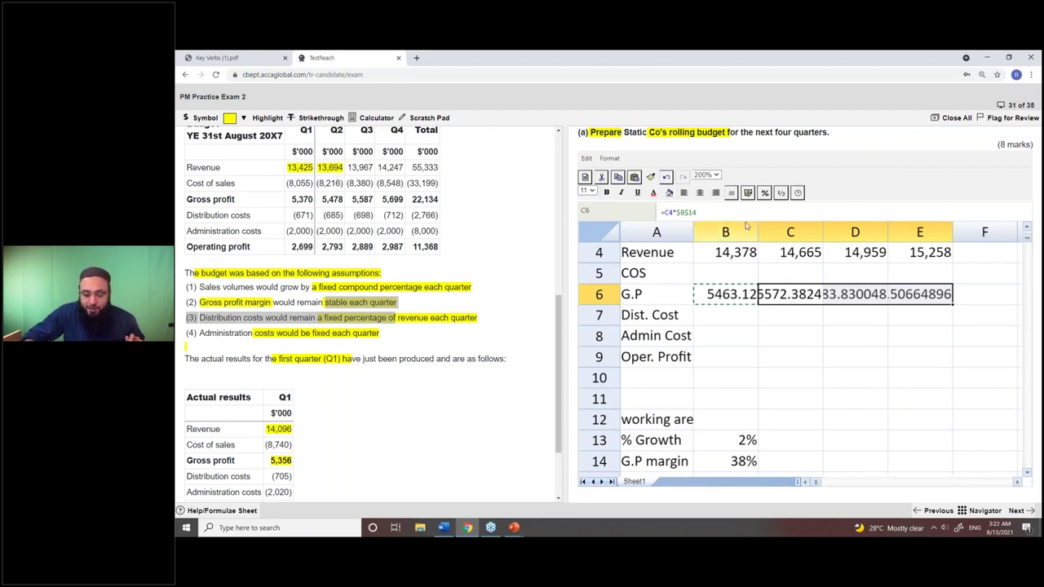
left_click(748, 196)
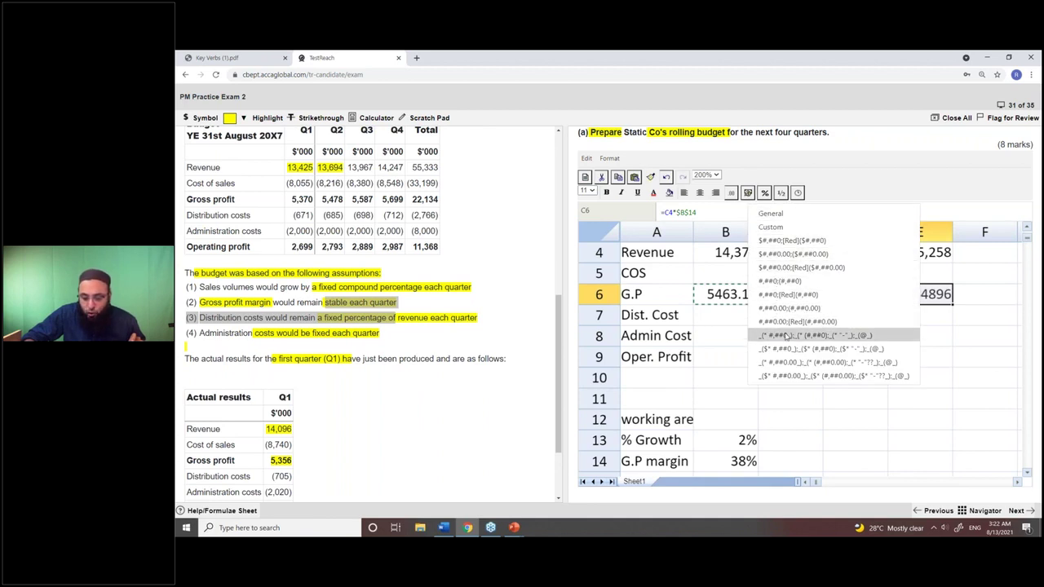
left_click(920, 350)
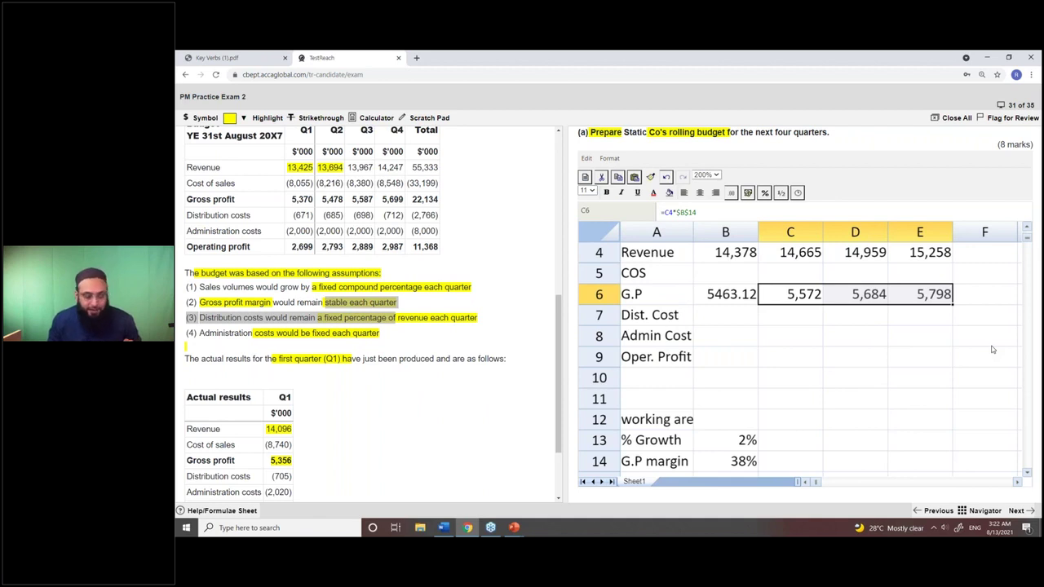
Step: Calculate the Q2 cost of sales in B5 as revenue minus gross profit with the formula =B4-B6
key("Left")
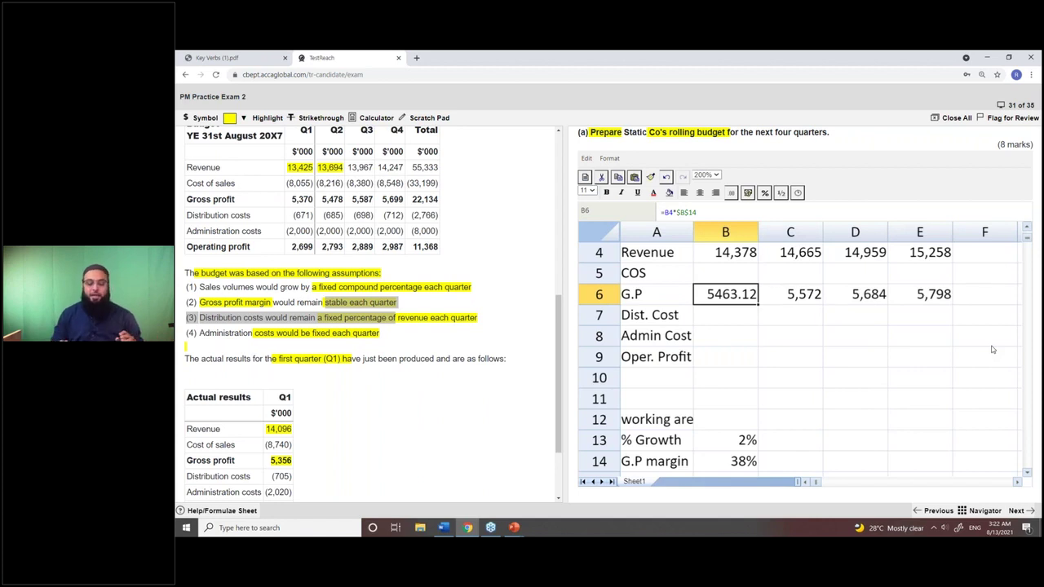
key("Right")
key("Left")
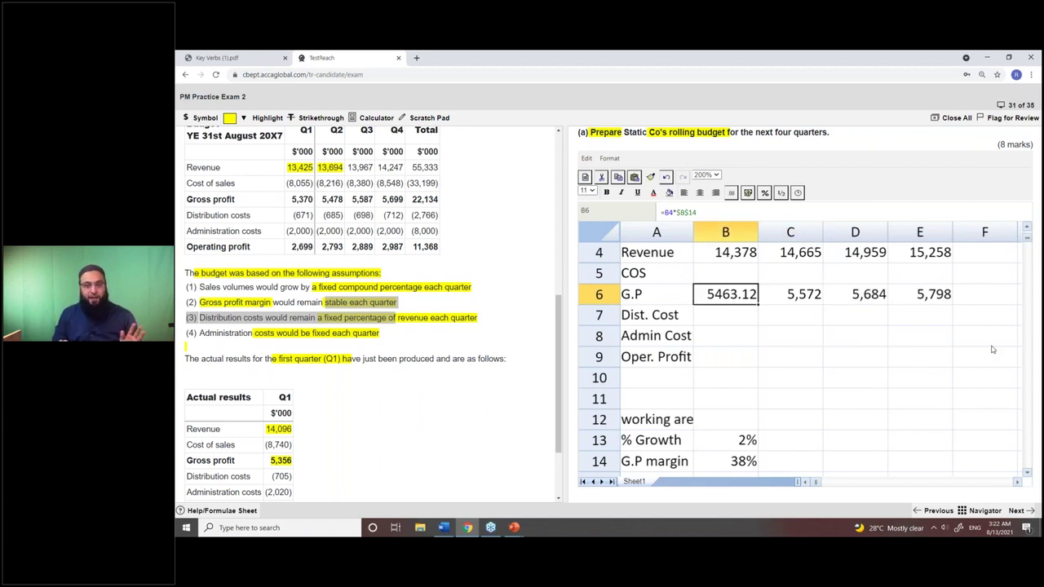
key("Up")
type("=")
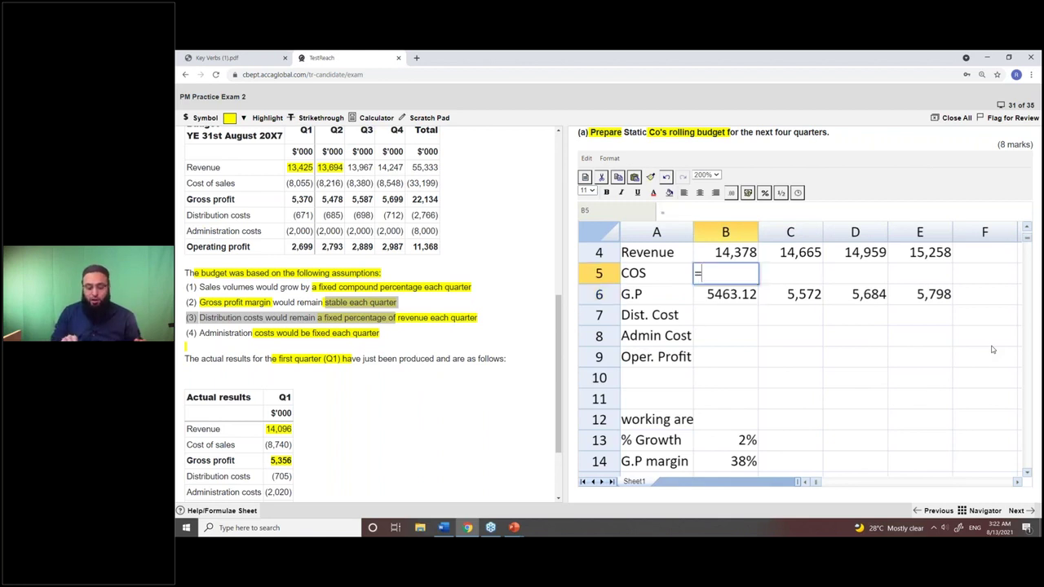
key("Up")
type("-")
key("Up")
key("Down")
key("Down")
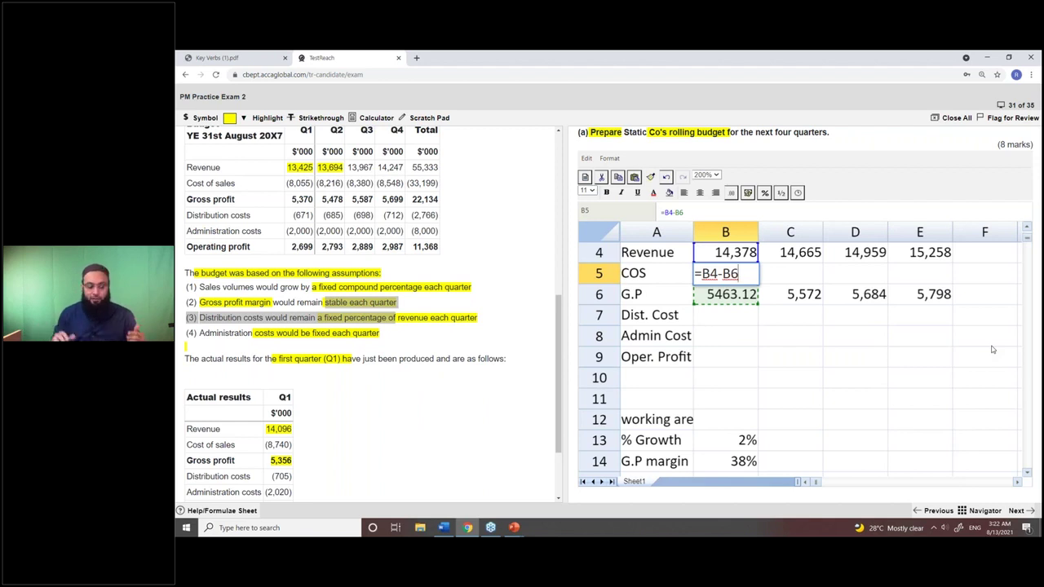
key("Return")
key("Up")
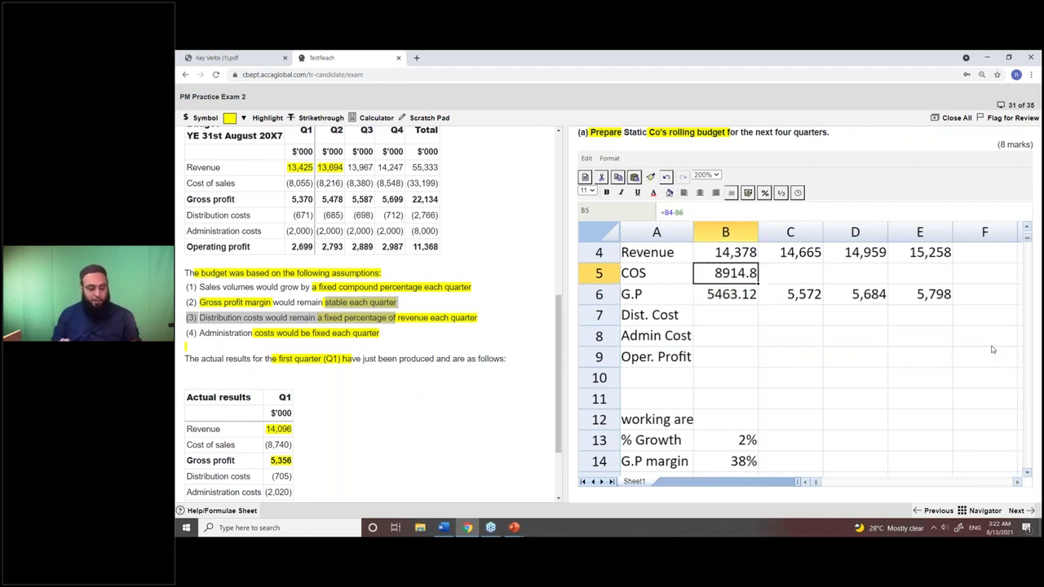
Step: Copy the Q2 cost of sales formula from B5 across C5:E5
key("ctrl+c")
key("Right")
key("shift+Right")
key("shift+Right")
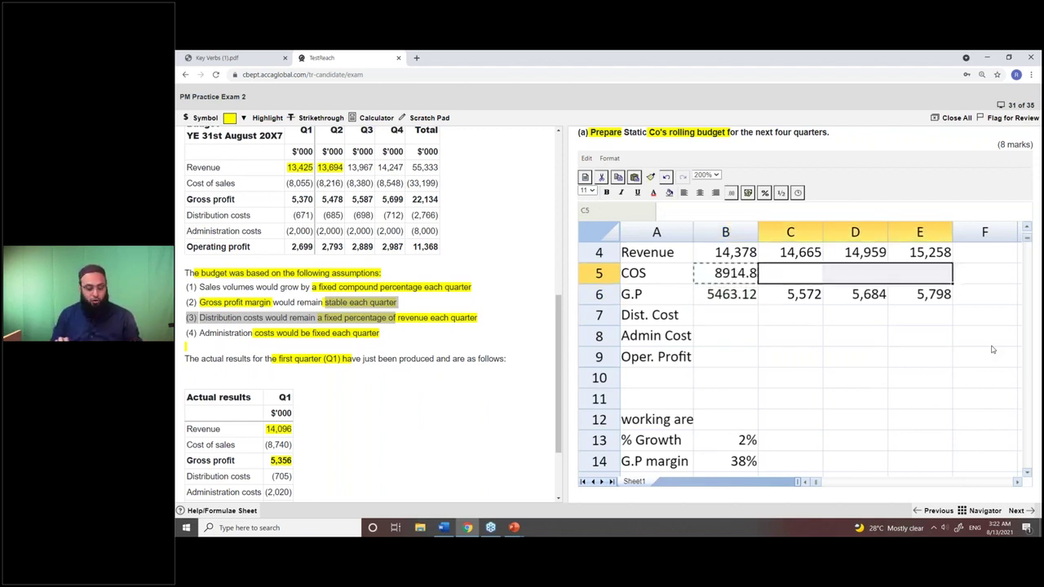
key("ctrl+v")
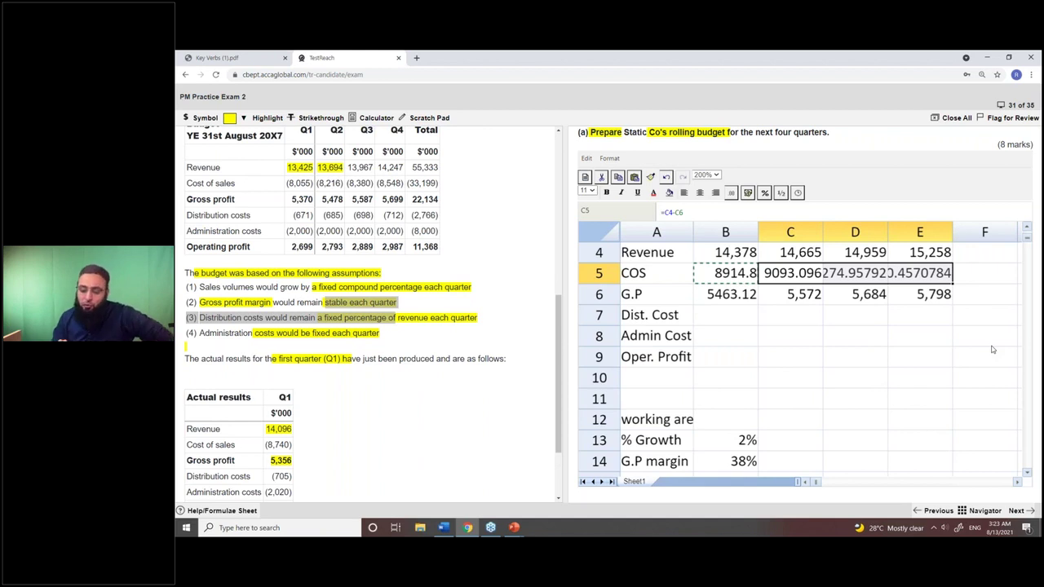
Step: Change the cost of sales row label in A5 to "Less COS"
key("Left")
key("Left")
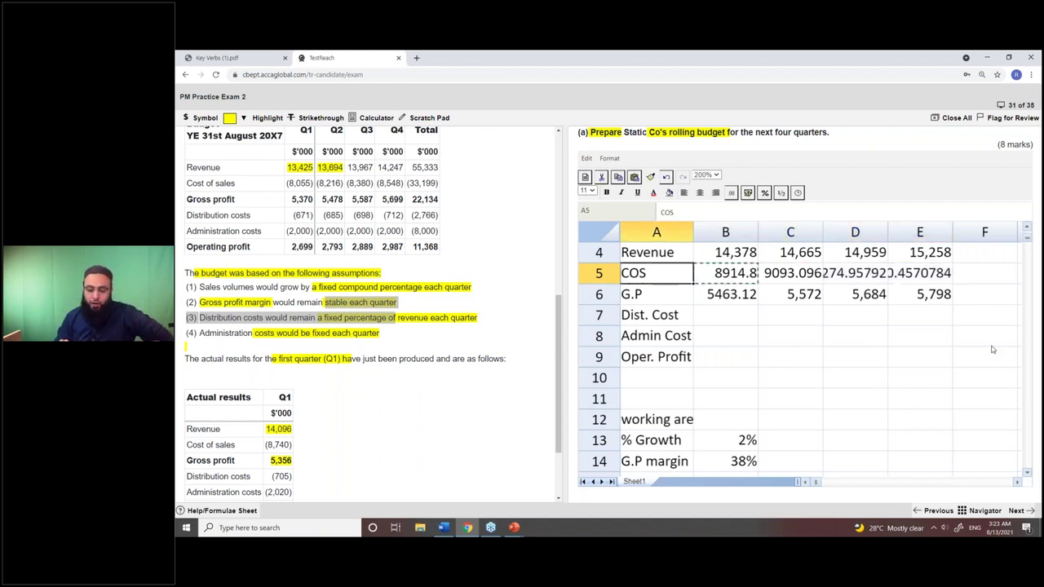
type("Less COs")
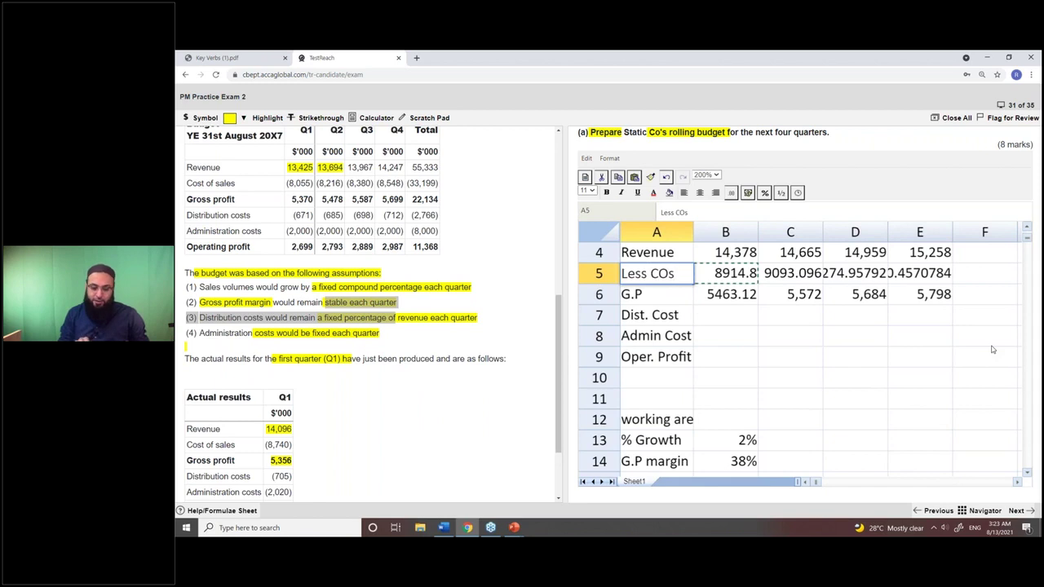
key("BackSpace")
type("S")
key("Return")
Step: Format the cost of sales figures in B5:E5 as whole numbers with thousands separators
key("Up")
key("Down")
key("Up")
key("Right")
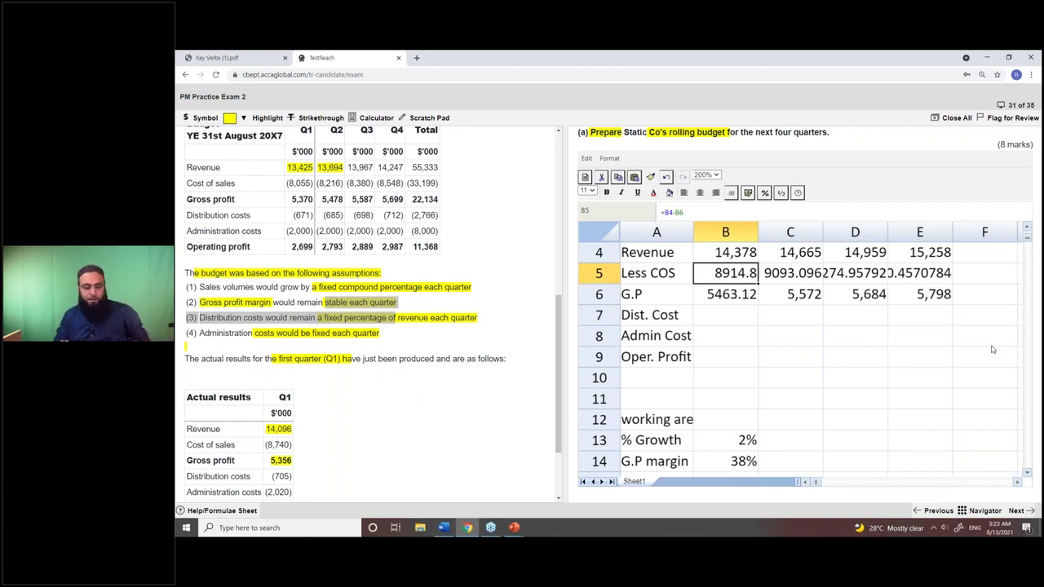
key("shift+Right")
key("shift+Right")
key("shift+Right")
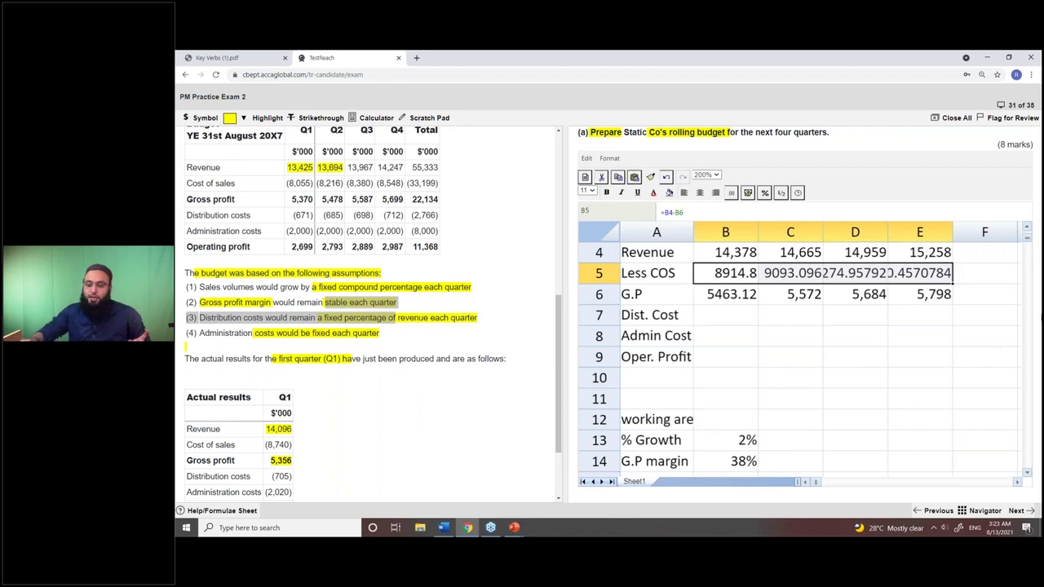
left_click(748, 192)
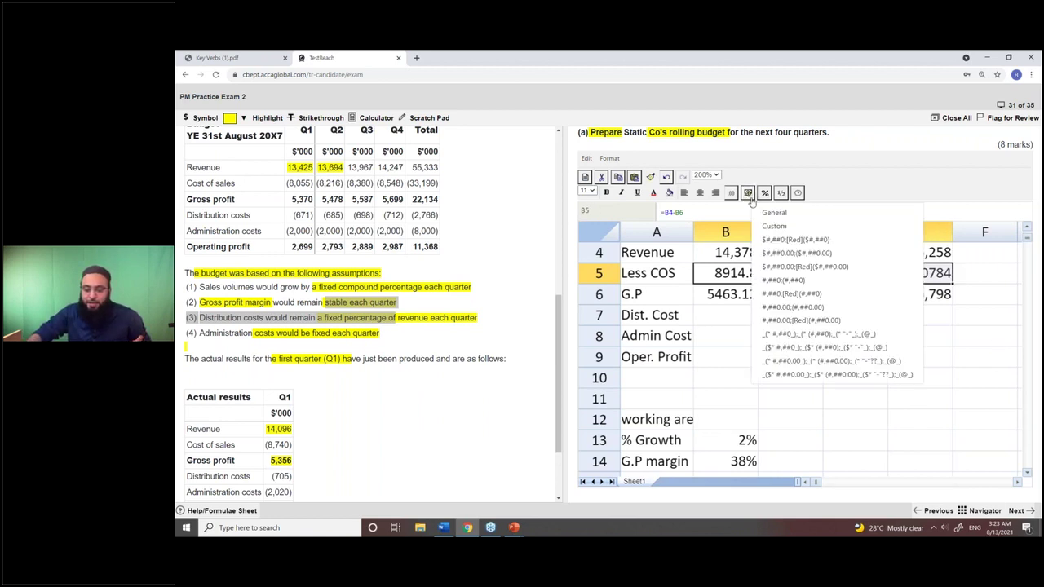
left_click(790, 319)
Step: Format the gross profit figures in B6:E6 as whole numbers with thousands separators
left_click(726, 315)
left_click_drag(726, 294, 946, 294)
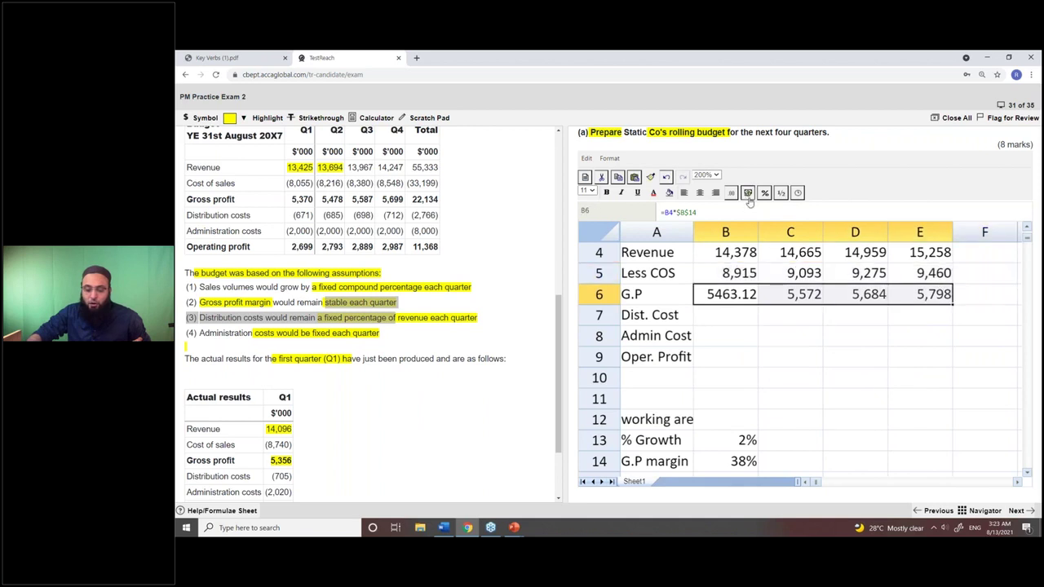
left_click(749, 193)
left_click(800, 337)
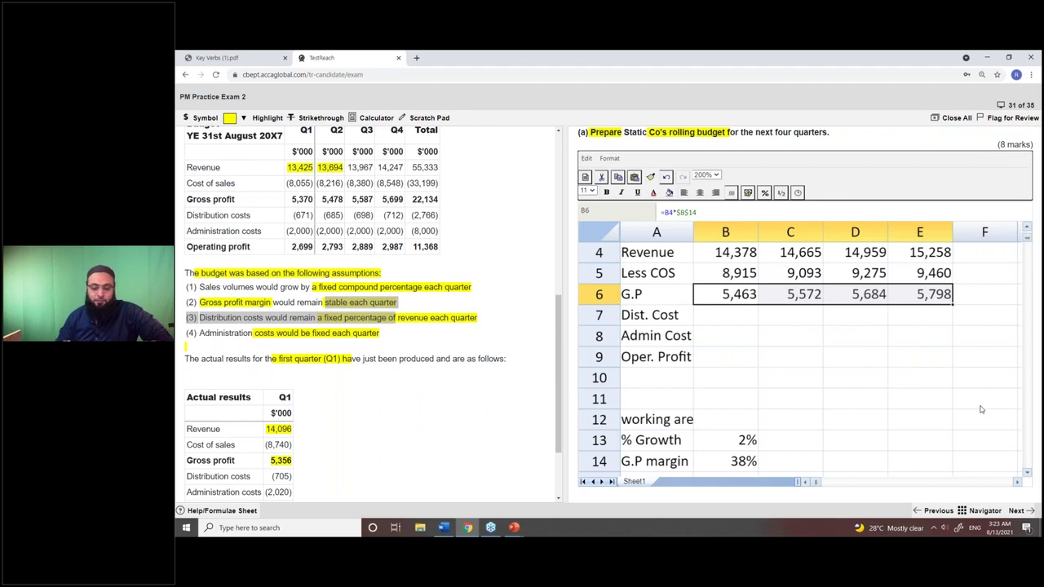
Step: Replace the Q2 cost of sales formula in B5 with =B6-B4 so the cost is a negative figure
left_click(883, 384)
left_click_drag(745, 280, 918, 276)
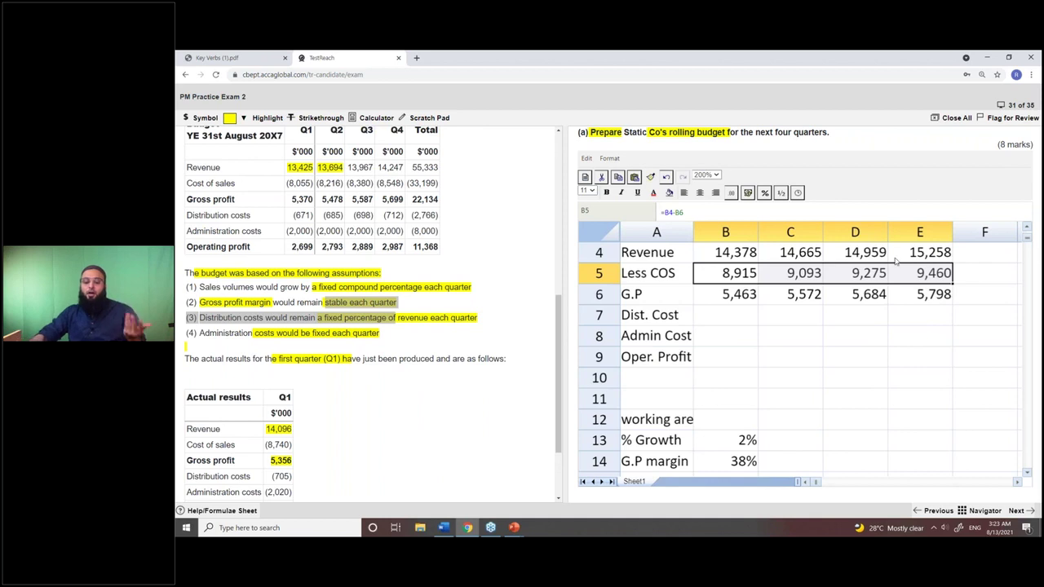
left_click(725, 315)
left_click(723, 279)
type("=")
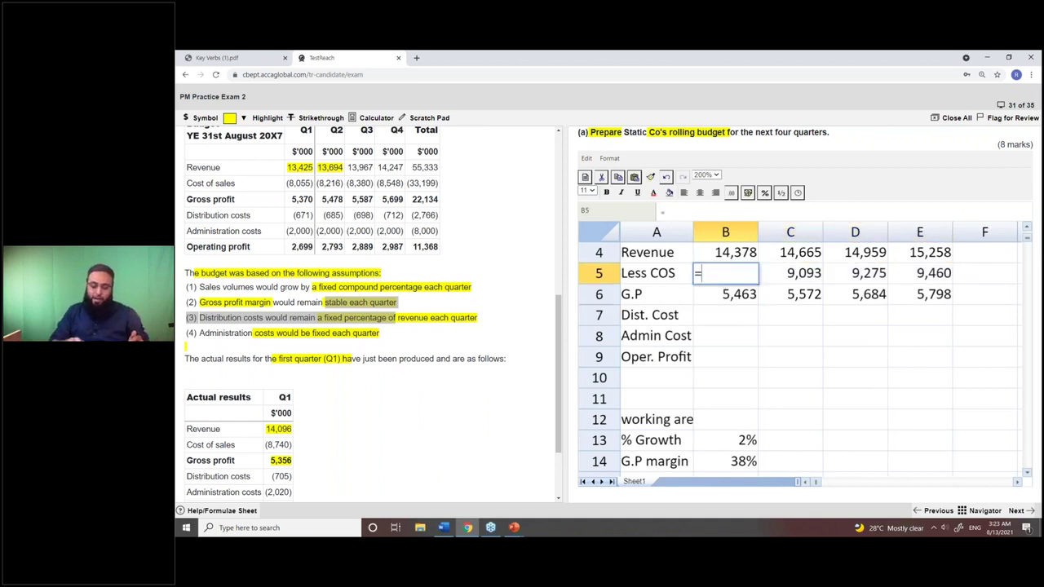
left_click(725, 296)
type("-")
left_click(726, 252)
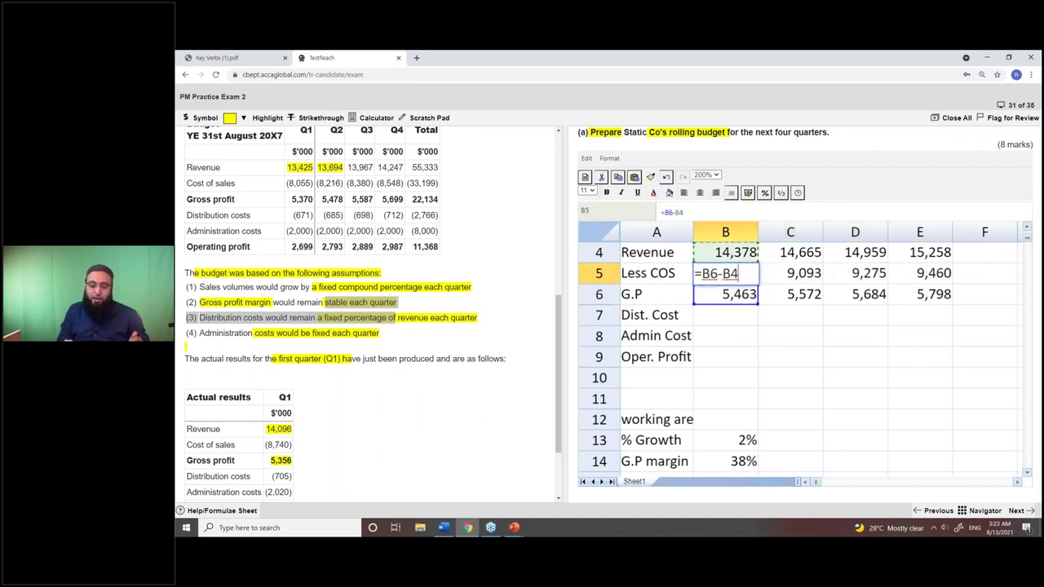
scroll(726, 326, "up", 1)
key("Return")
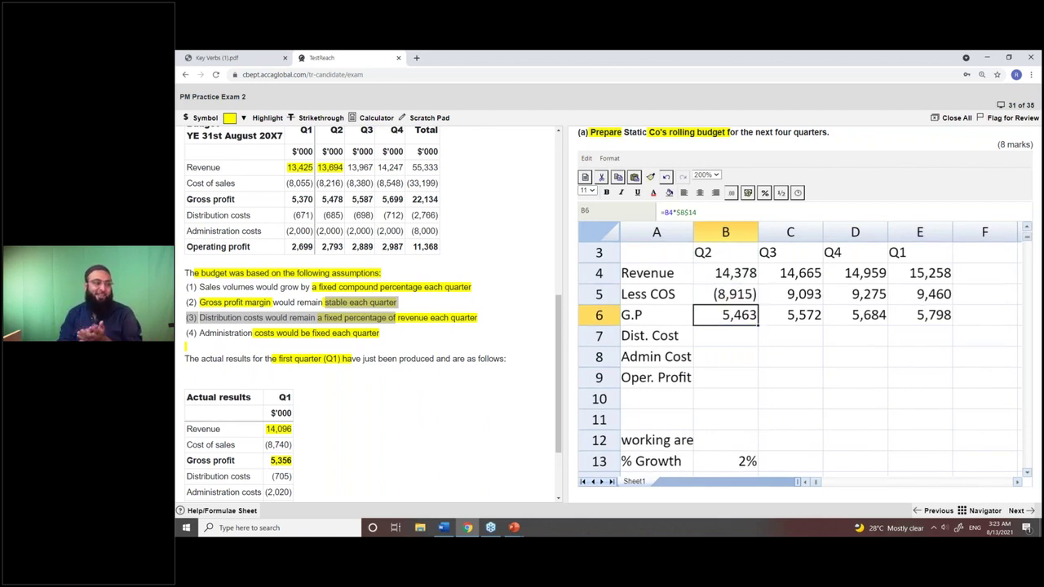
Step: Copy the negative cost of sales formula from B5 across the remaining quarters in C5:E5
left_click(725, 295)
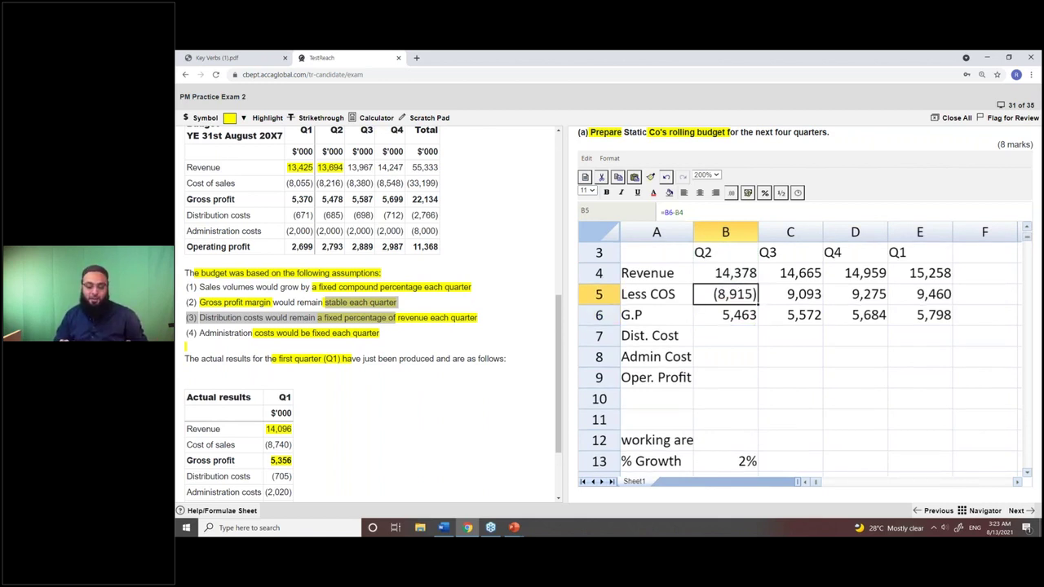
key("ctrl+c")
key("Right")
key("shift+Right")
key("shift+Right")
key("ctrl+v")
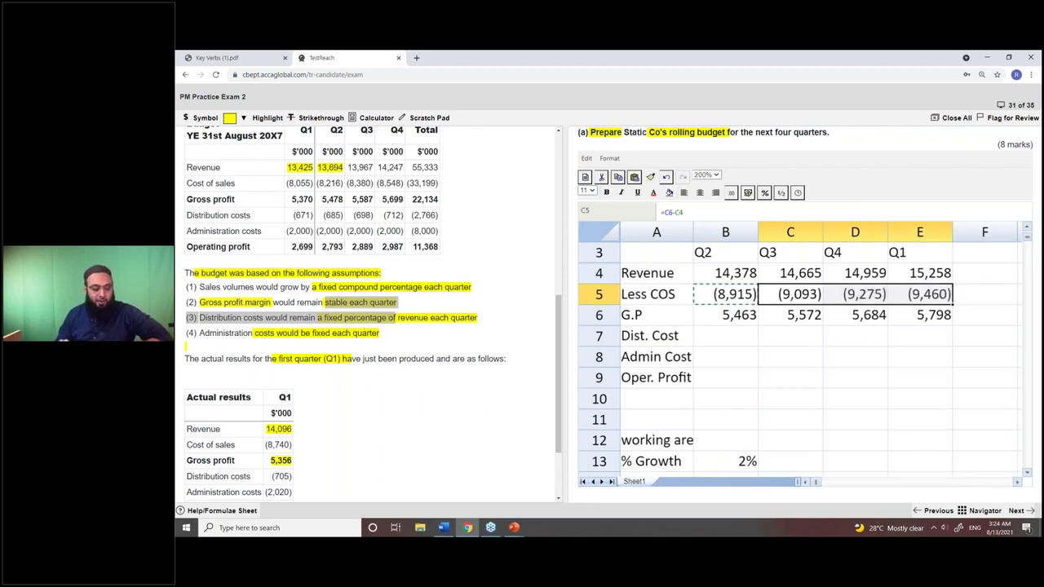
key("Down")
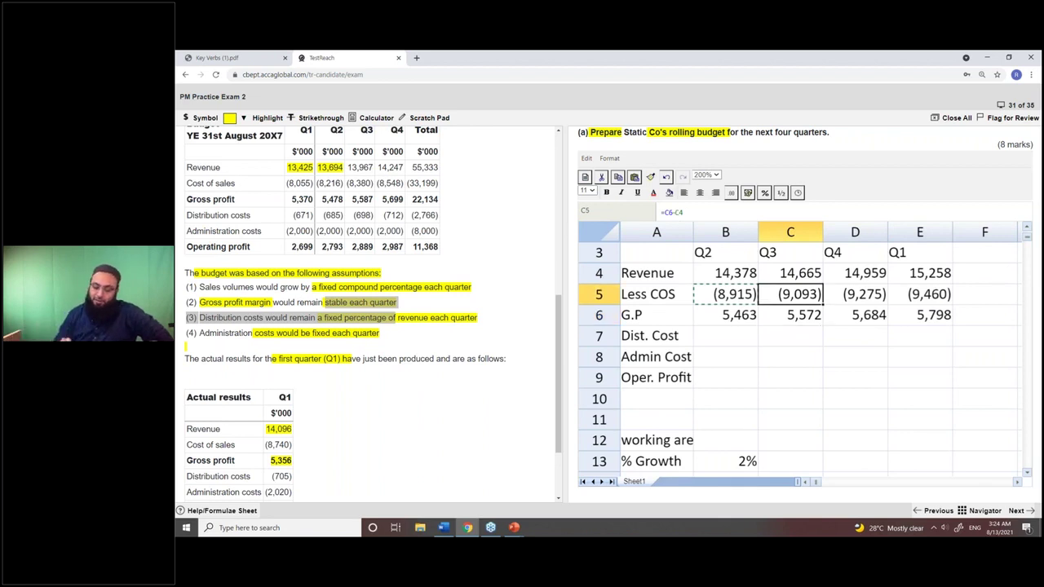
key("Left")
key("Up")
key("Down")
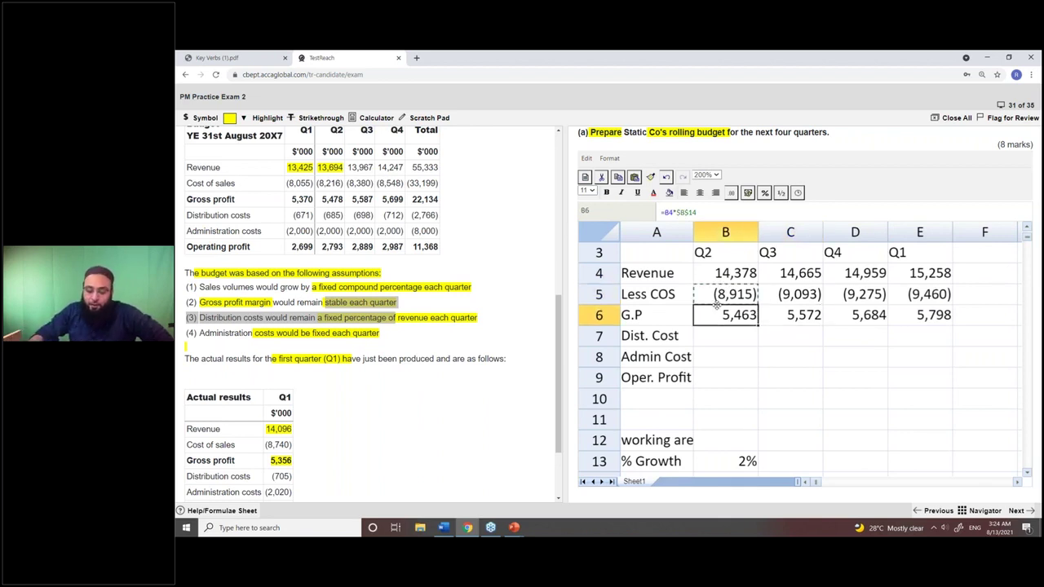
left_click(856, 394)
left_click_drag(721, 301, 931, 304)
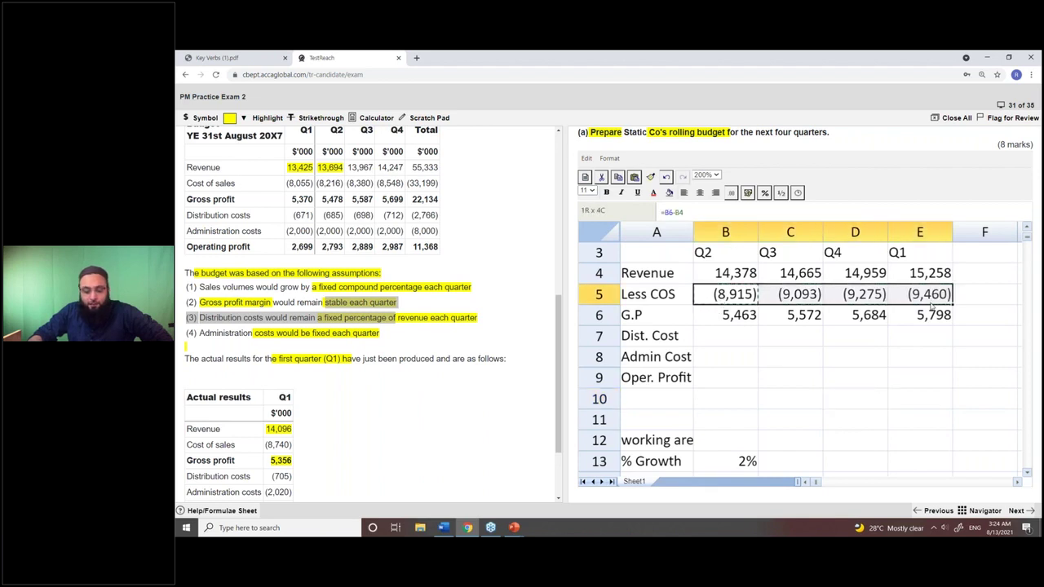
left_click(893, 357)
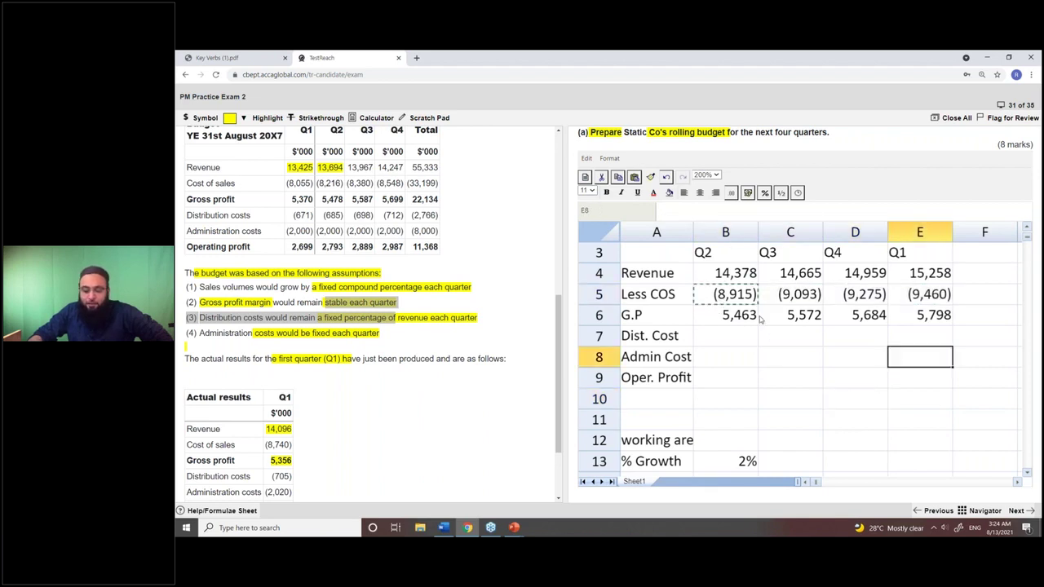
Step: Apply the whole-number accounting format with thousands separators to the revenue, cost of sales and gross profit figures in B4:E6
left_click(723, 273)
key("shift+Down")
key("shift+Right")
key("shift+Right")
key("shift+Right")
key("shift+Down")
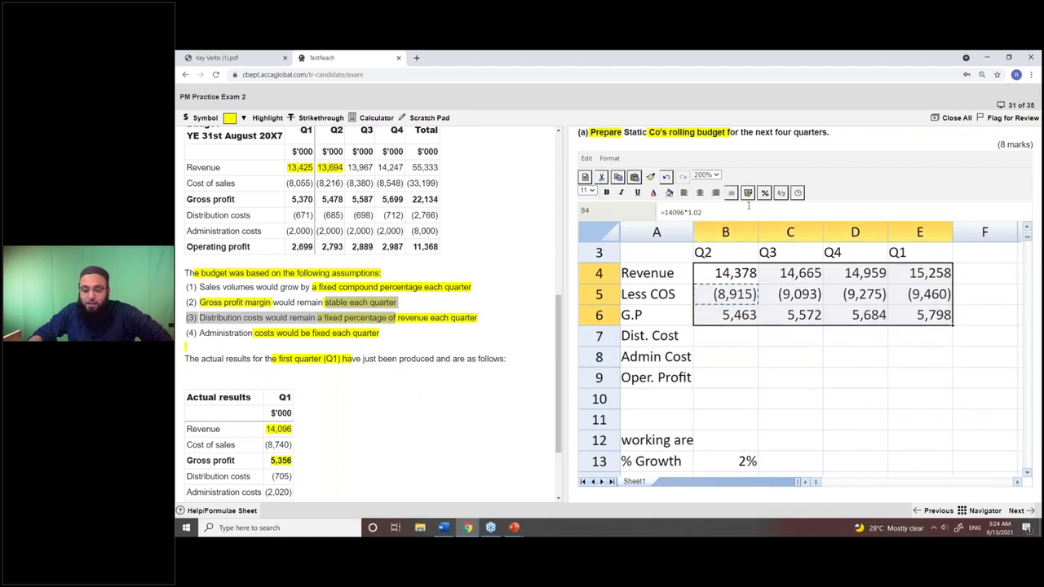
left_click(747, 197)
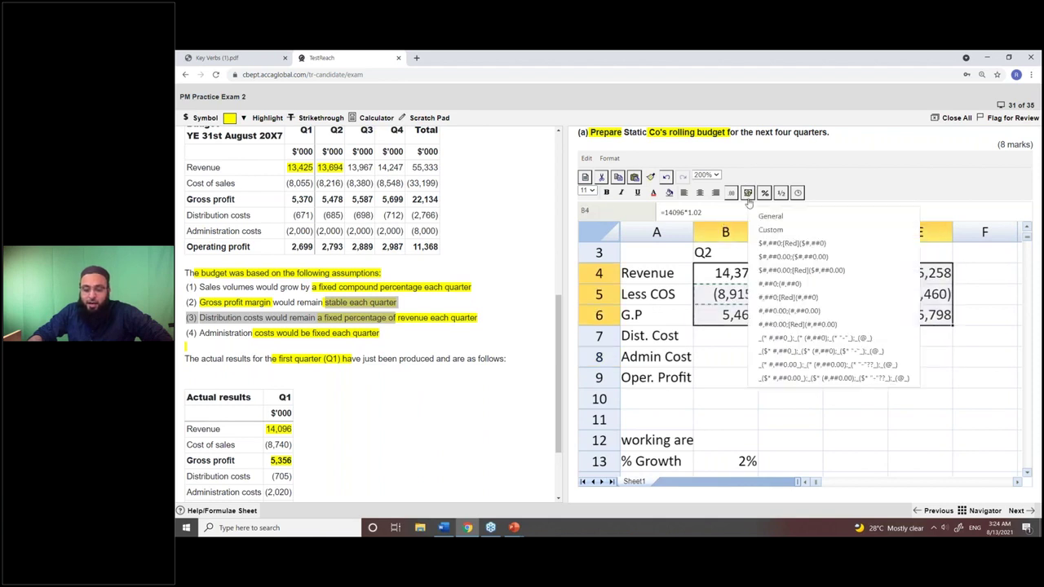
left_click(774, 341)
left_click(977, 400)
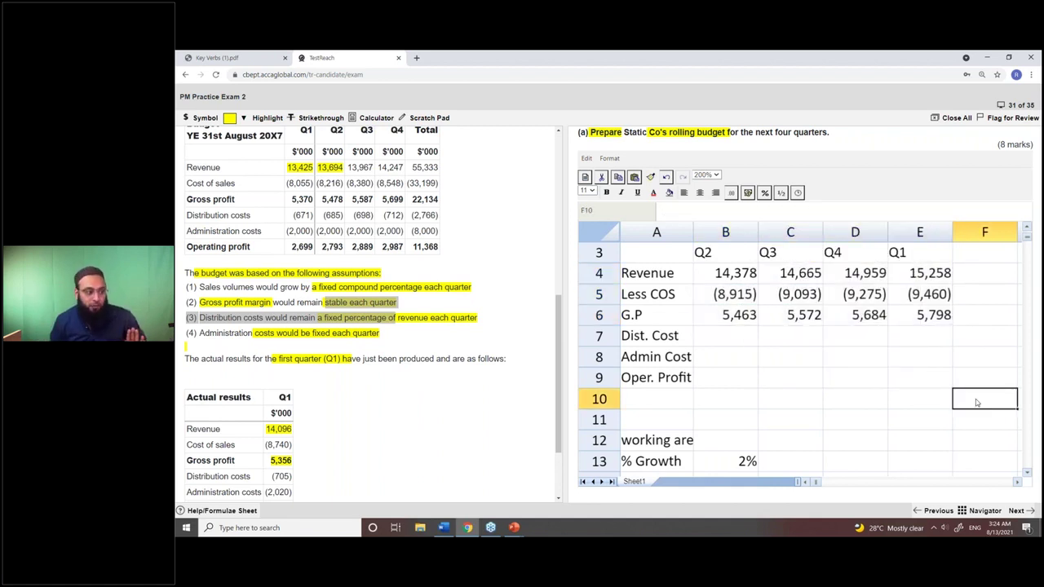
key("Left")
key("Left")
key("Left")
key("Left")
key("Up")
key("Up")
key("Up")
left_click(977, 402)
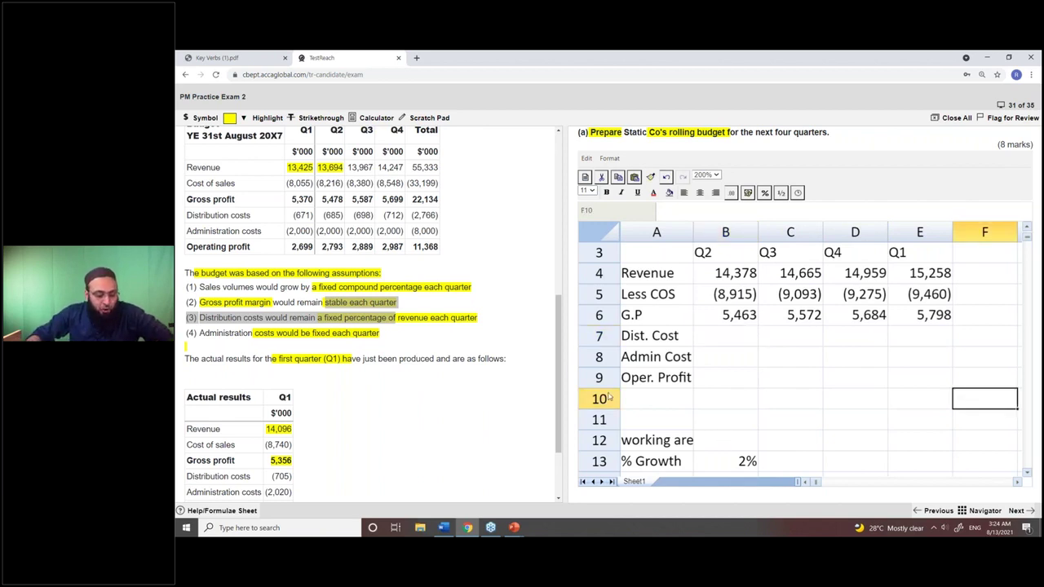
Step: Add the label "% Dist" in A15, below the G.P margin row of the working area
left_click_drag(325, 302, 399, 323)
scroll(399, 323, "down", 2)
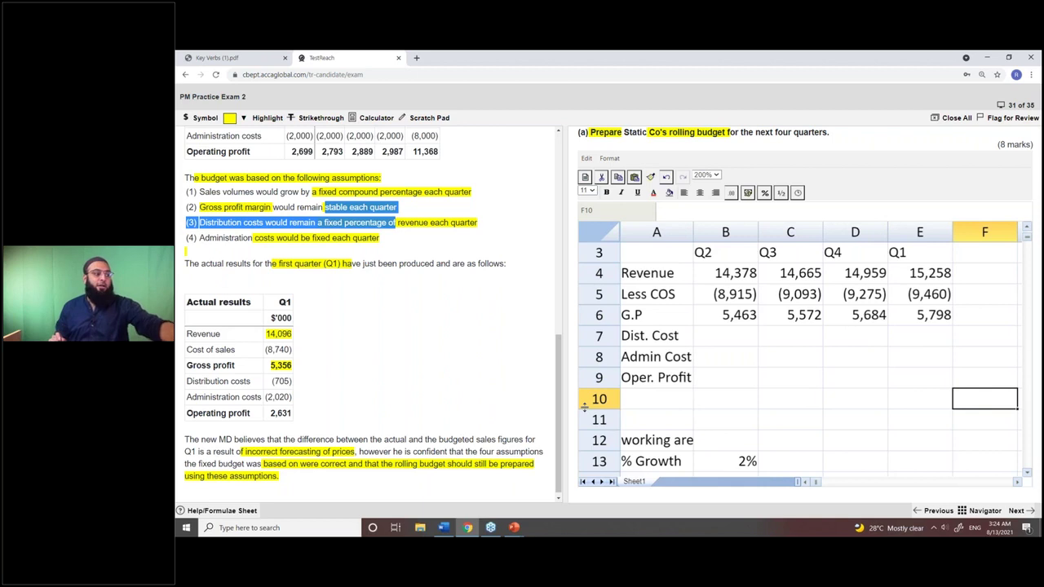
scroll(692, 403, "down", 1)
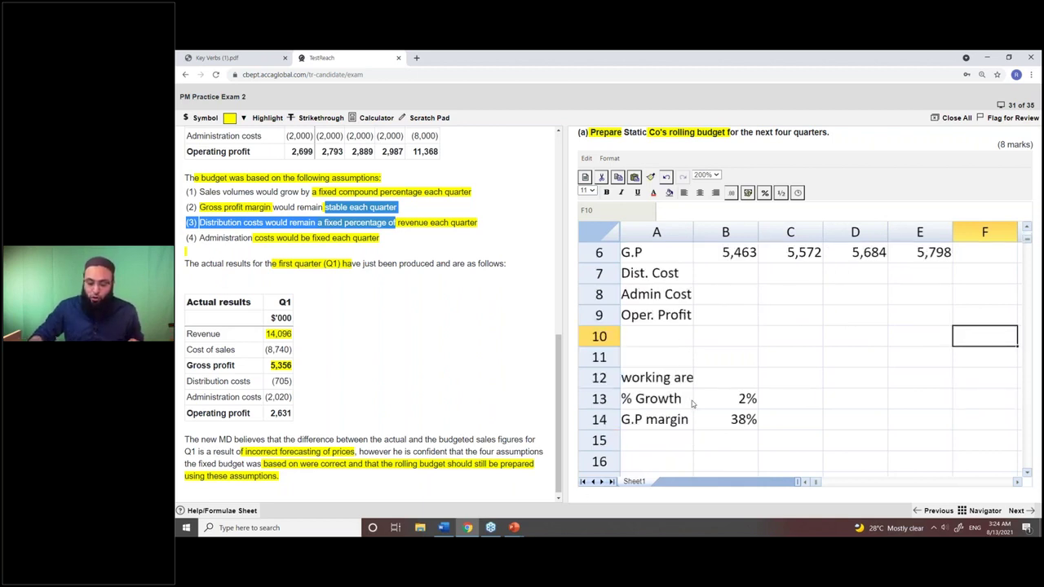
left_click(641, 440)
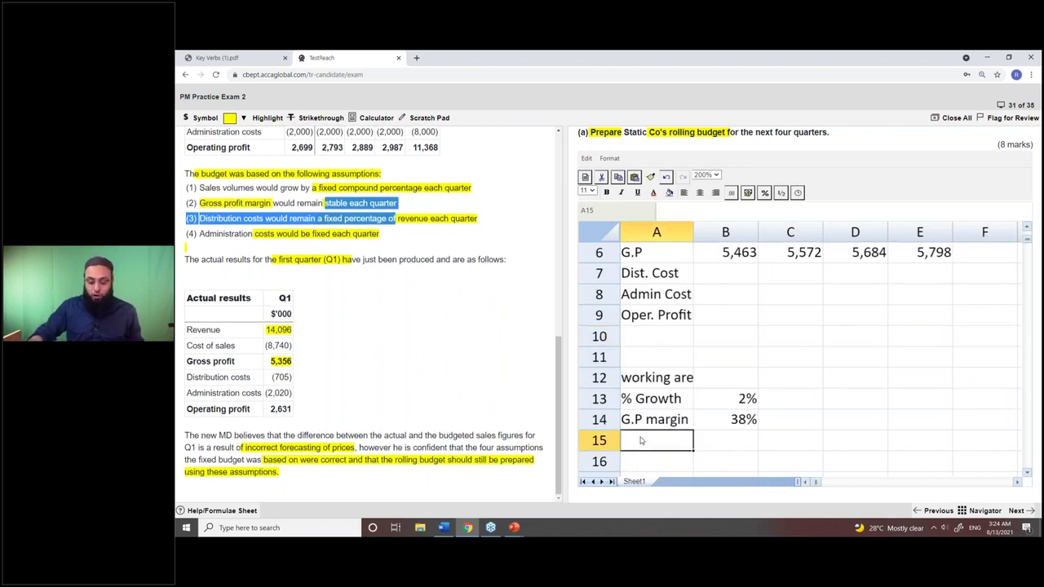
type("% Dist")
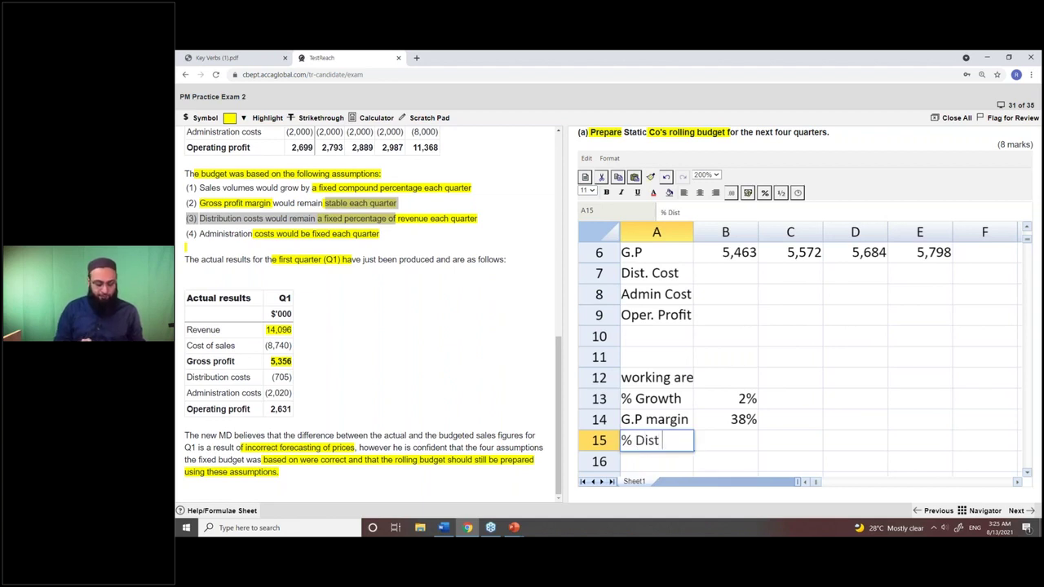
key("Tab")
Step: Calculate the distribution cost percentage of actual Q1 revenue in B15 with =705/14096
type("=")
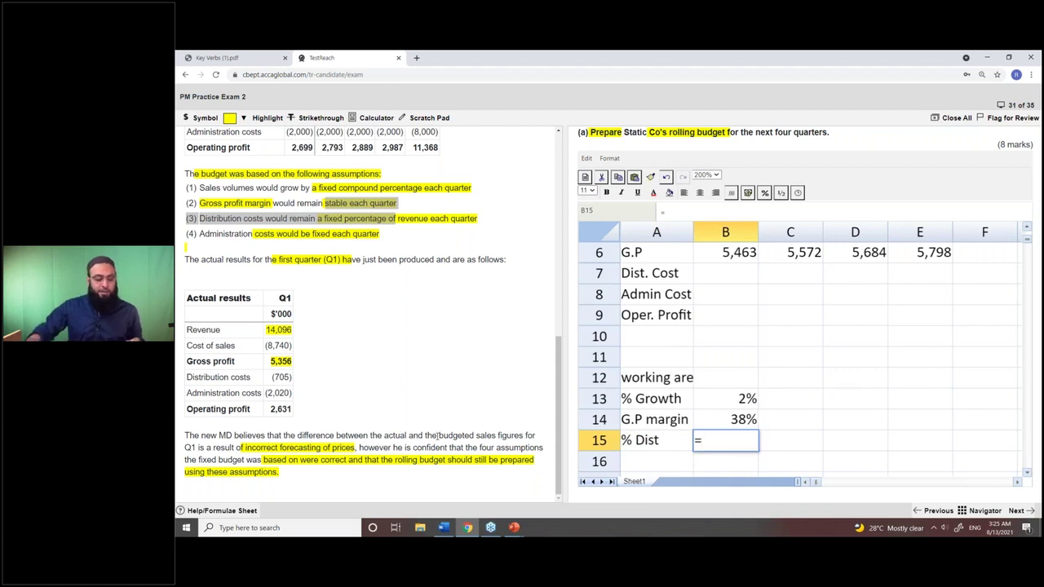
left_click_drag(272, 377, 291, 380)
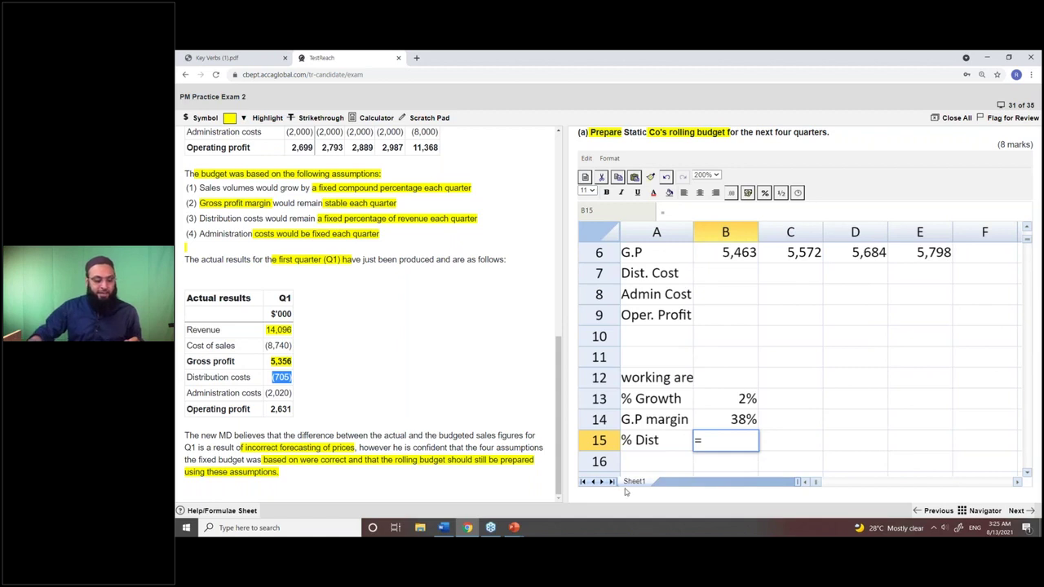
left_click(702, 441)
type("=(")
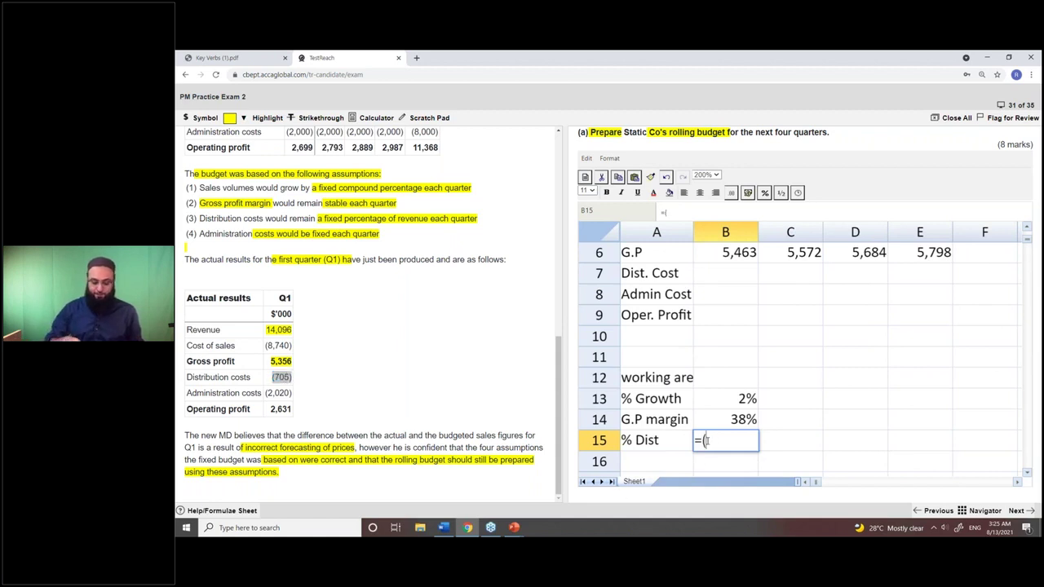
key("BackSpace")
type("705/14")
key("BackSpace")
type("14096")
key("Return")
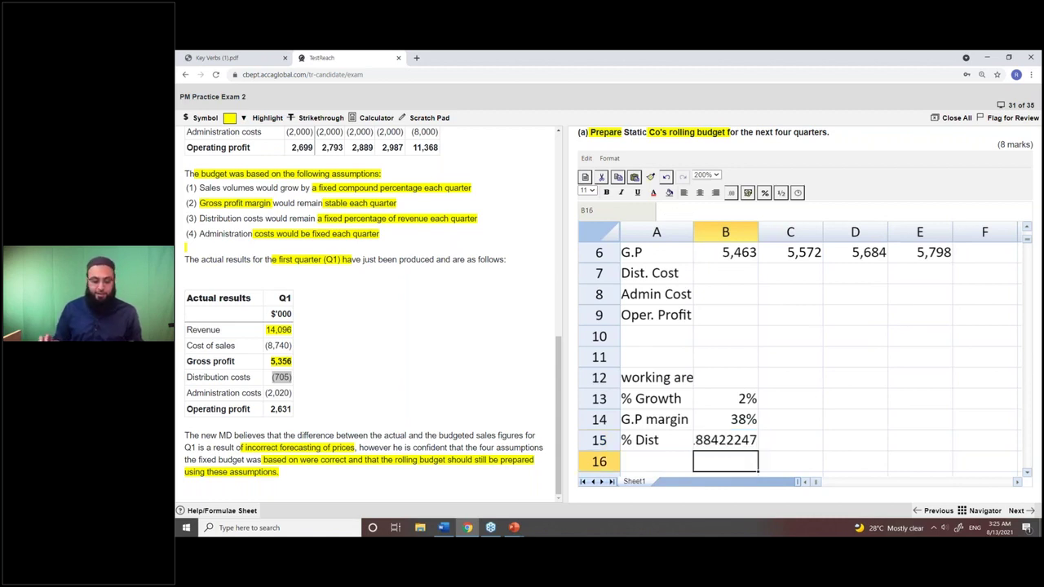
Step: Try the whole-number accounting format on the distribution percentage in B15, and undo the formatting
left_click(700, 441)
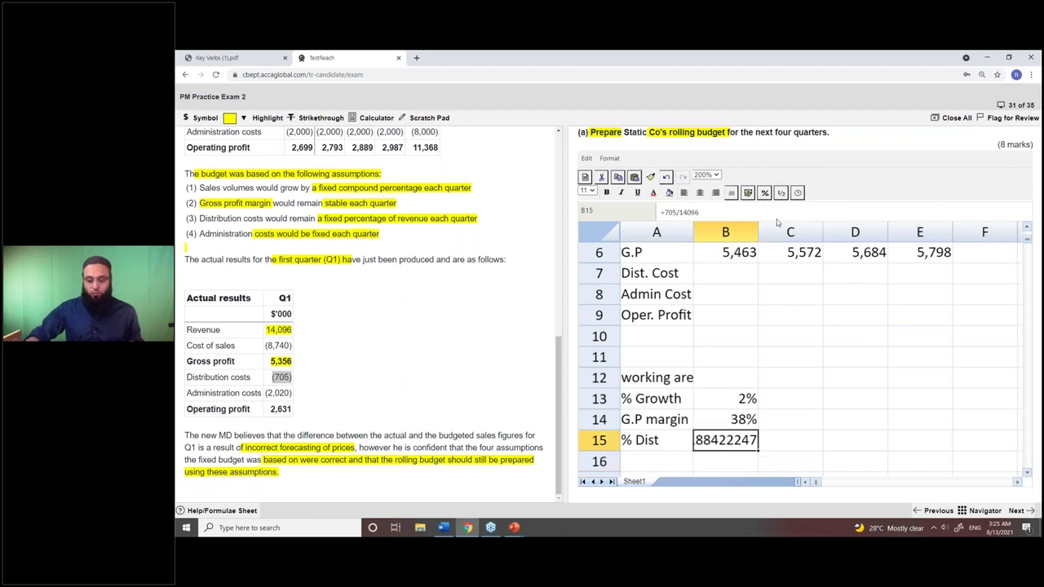
left_click(747, 193)
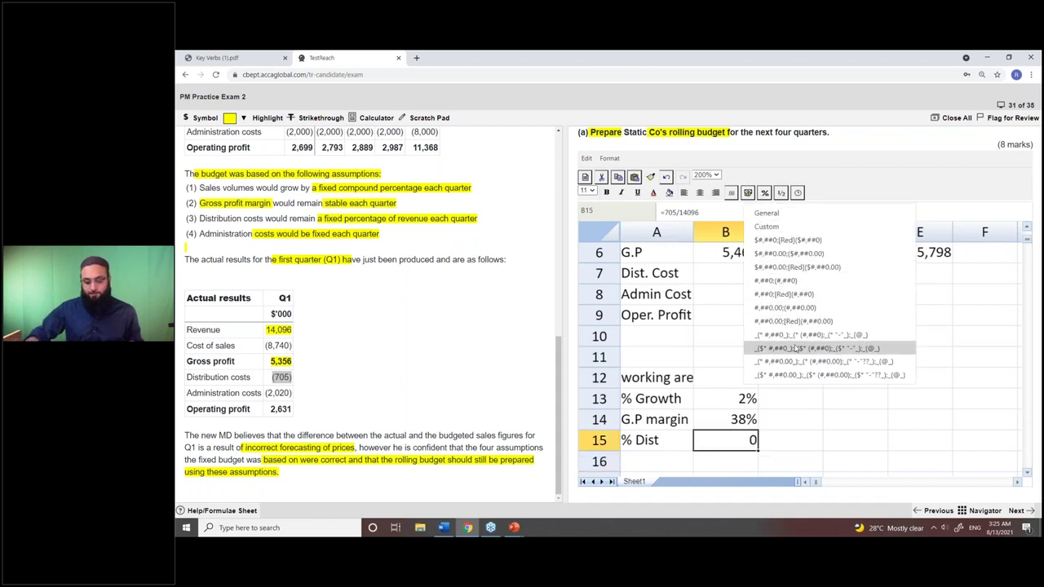
left_click(775, 334)
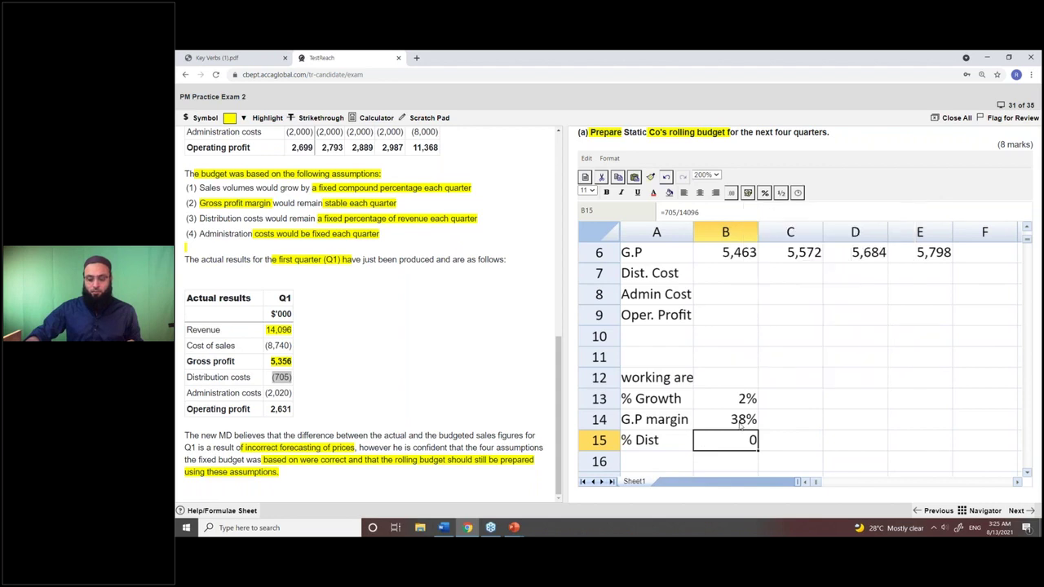
key("ctrl+z")
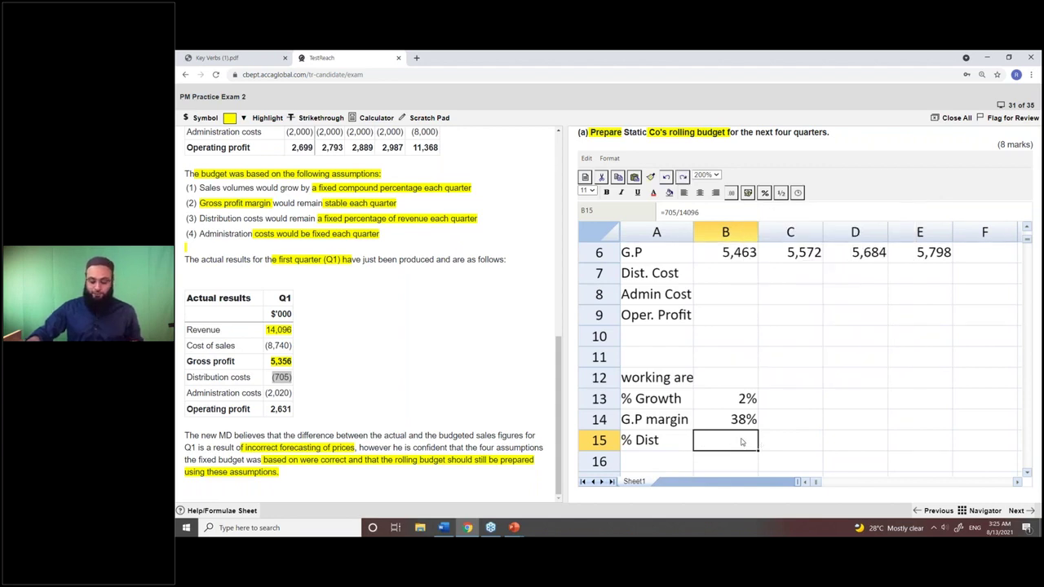
Step: Clear the distribution percentage formula from B15
key("F2")
key("Home")
type("'")
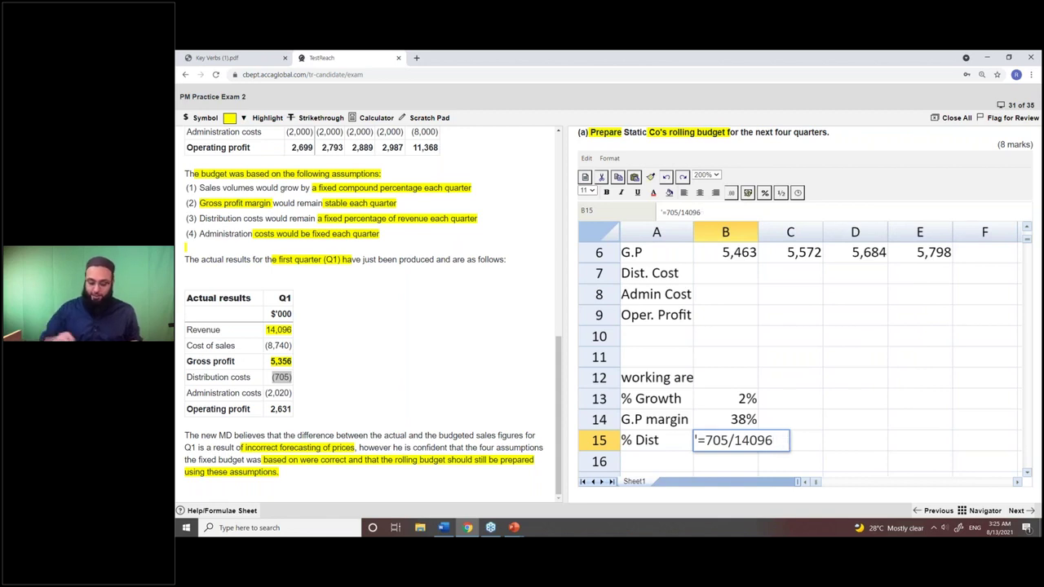
key("BackSpace")
key("BackSpace")
key("BackSpace")
key("BackSpace")
key("BackSpace")
key("BackSpace")
key("BackSpace")
key("BackSpace")
key("BackSpace")
key("BackSpace")
key("BackSpace")
key("Return")
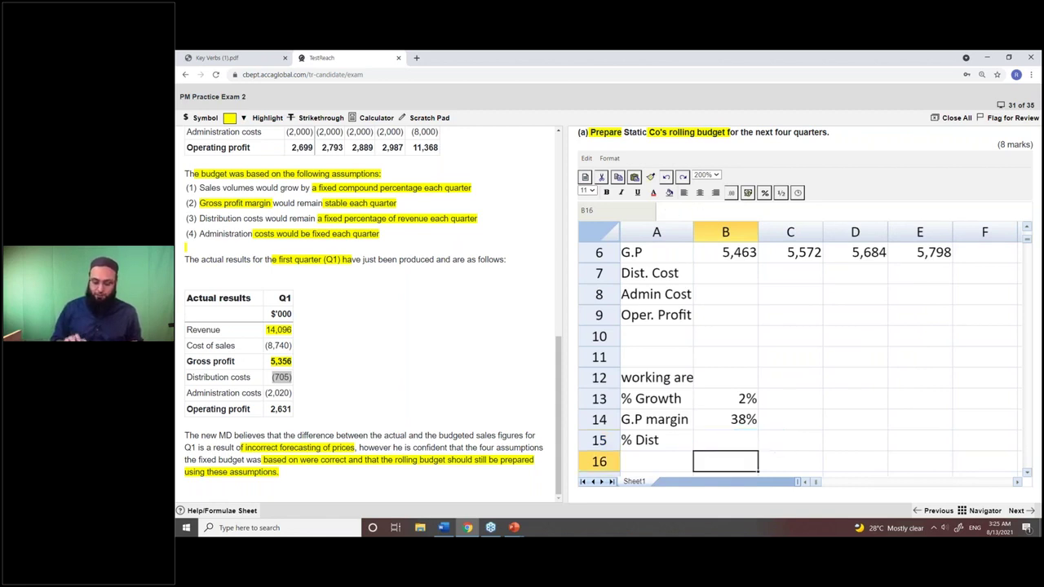
Step: Calculate the distribution cost percentage in C15 with =705/14096 and format it as a percentage
left_click(791, 440)
type("=70")
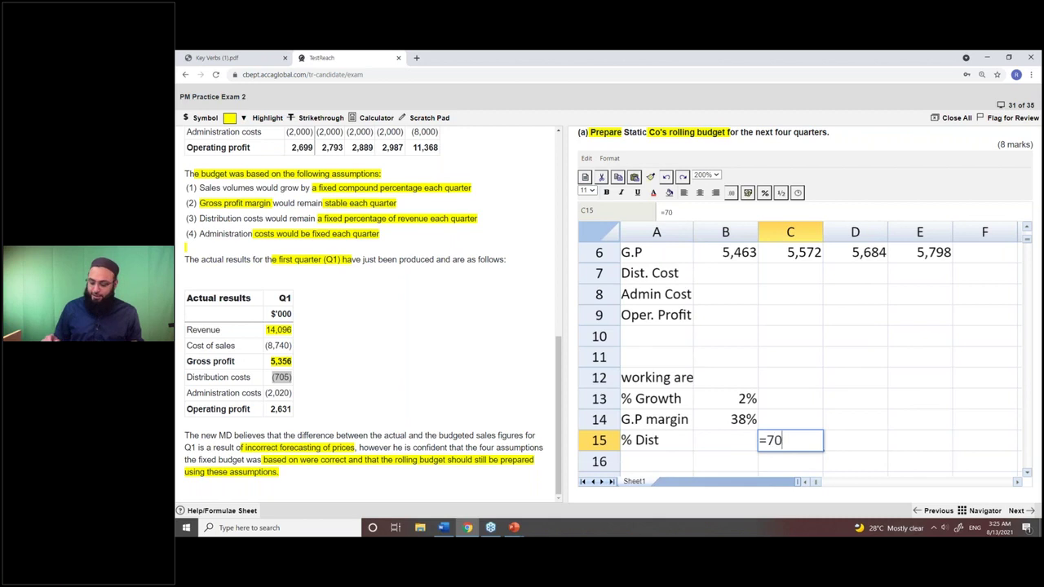
type("5/14096")
key("Return")
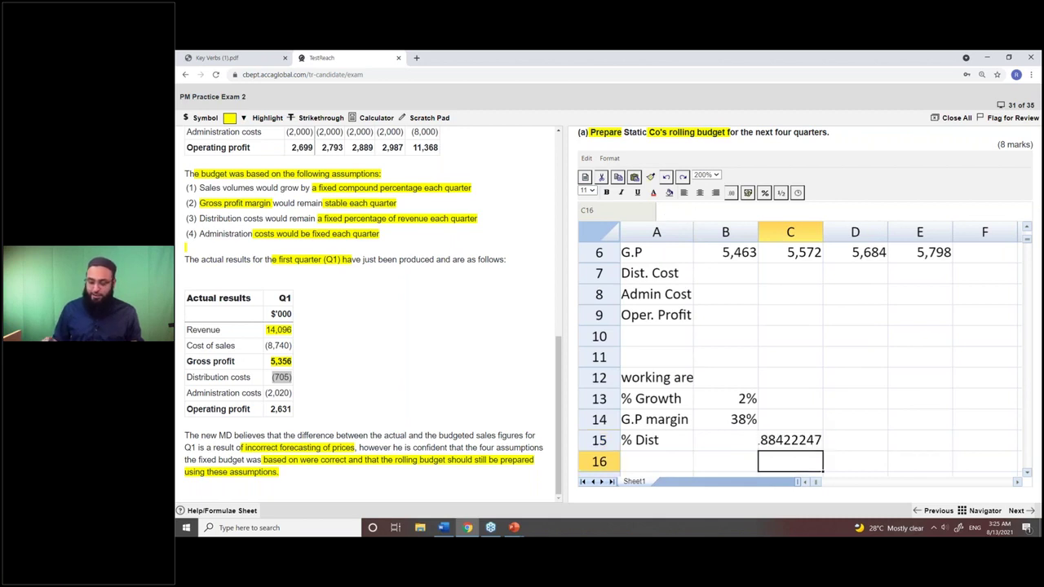
left_click(759, 440)
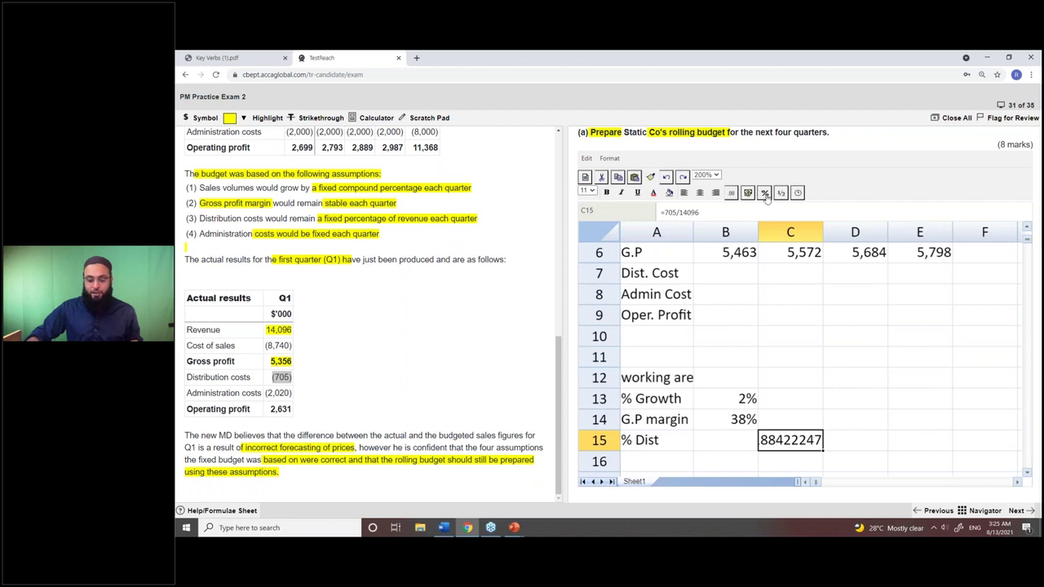
left_click(765, 193)
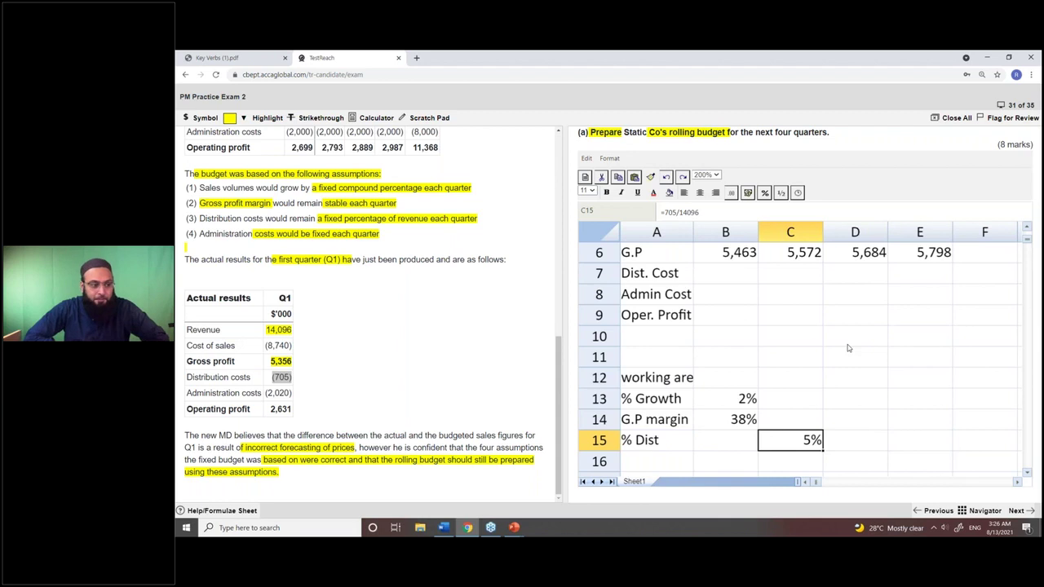
Step: Build the Q2 distribution cost formula in B7 as =-B4*C15, multiplying negative revenue by the distribution percentage
key("Up")
key("Up")
key("Up")
key("Up")
key("Up")
key("Up")
key("Up")
key("Up")
key("Up")
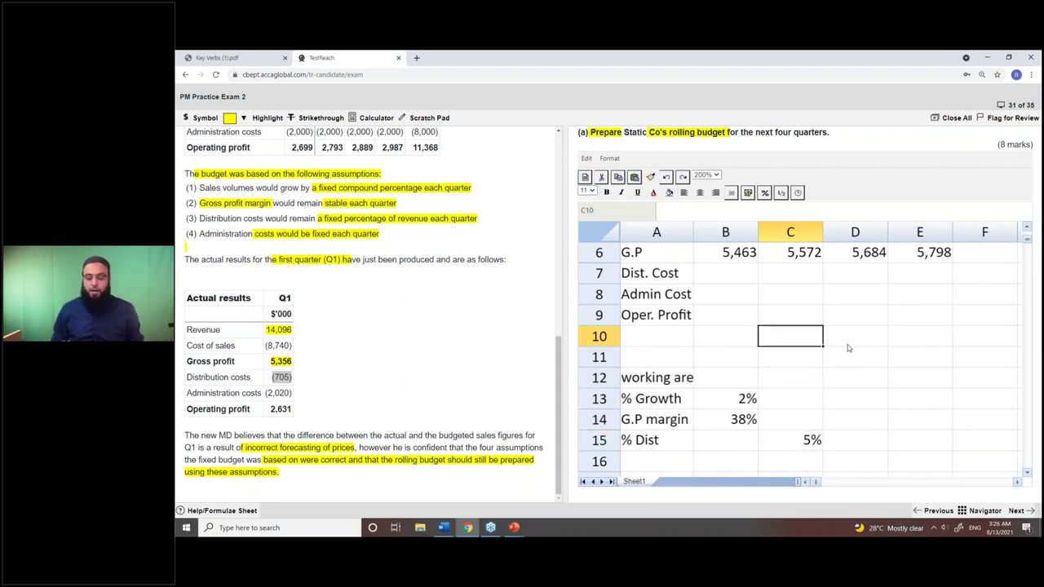
key("Down")
key("Left")
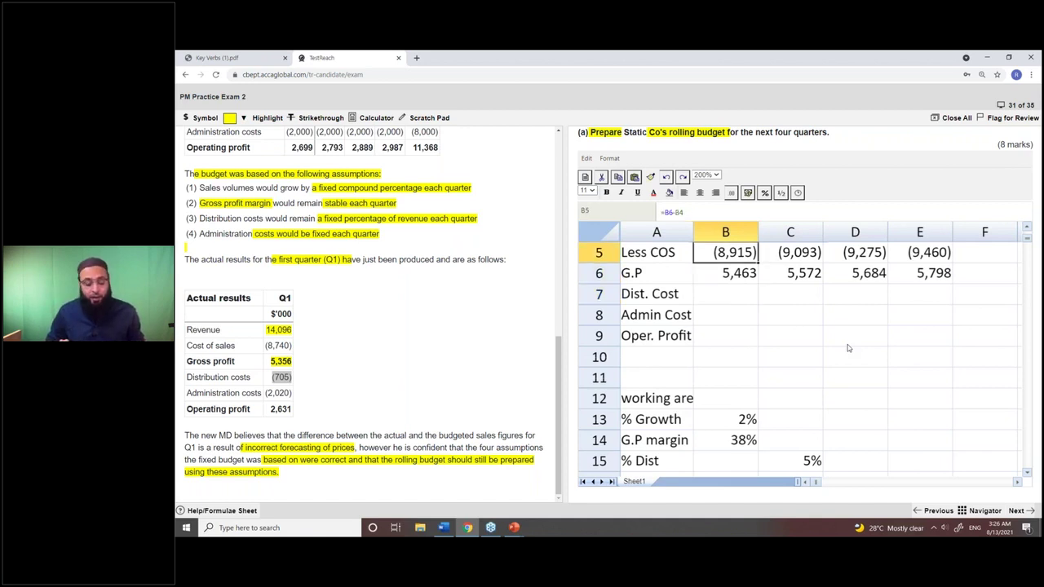
scroll(848, 348, "up", 1)
type("=")
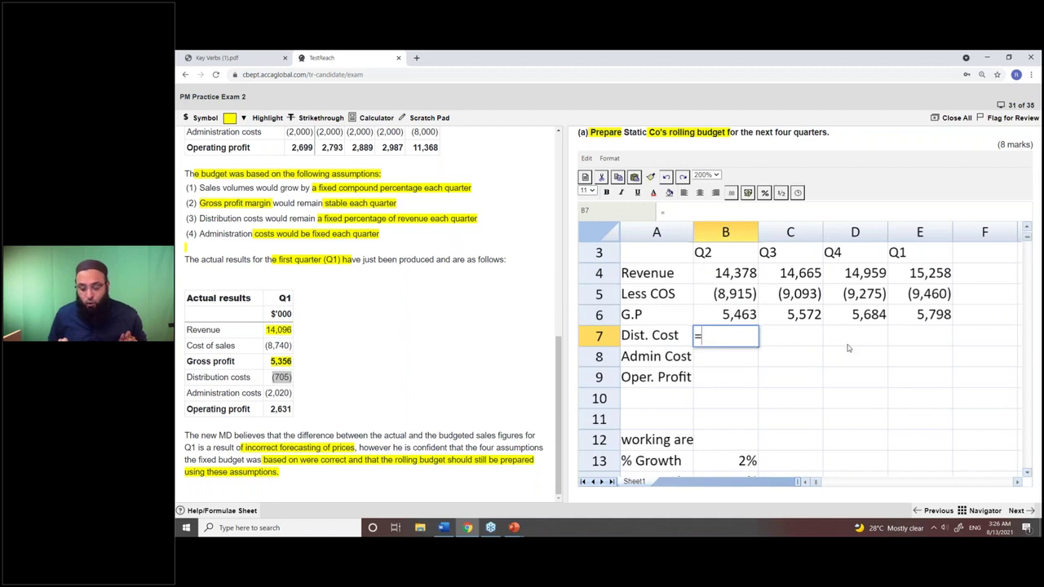
type("-")
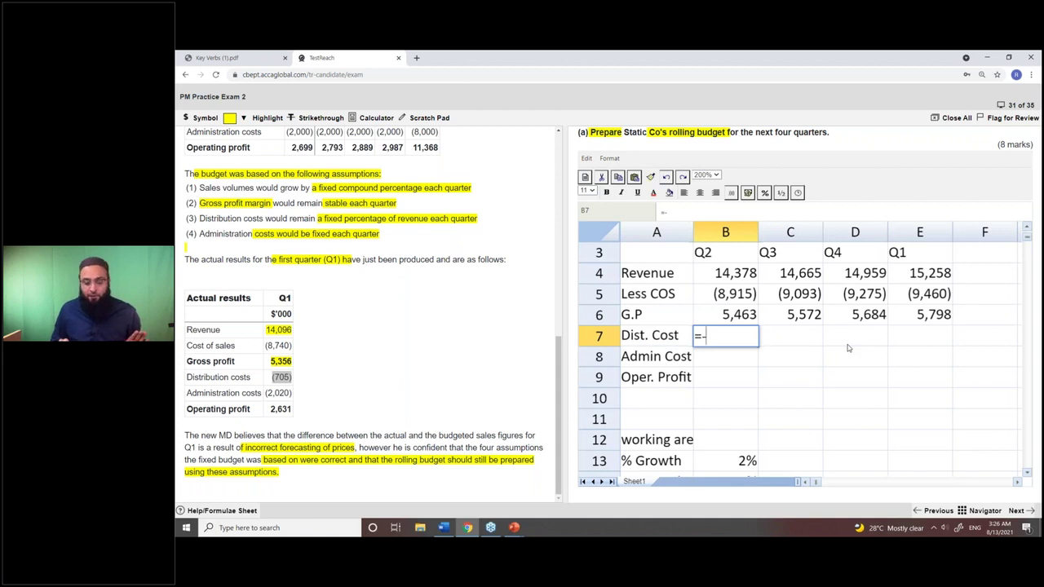
key("Up")
key("Up")
key("Up")
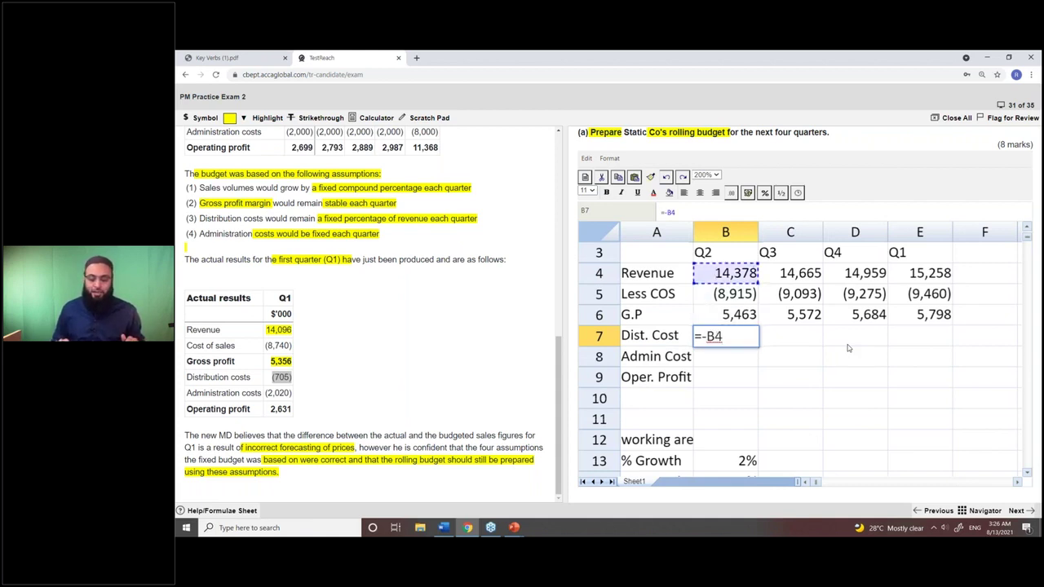
type("*")
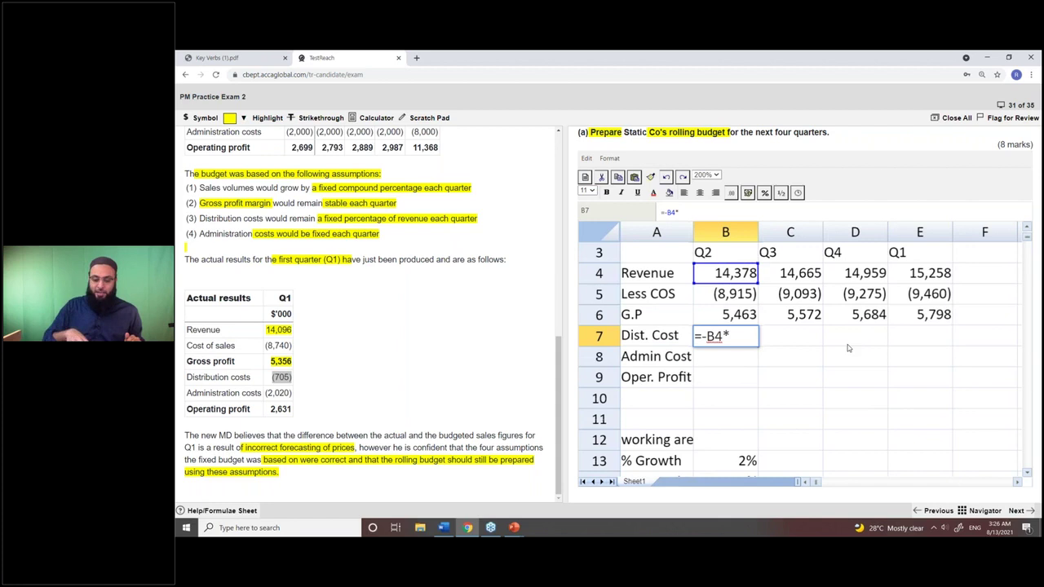
key("Down")
key("Down")
key("Down")
key("Down")
key("Down")
key("Down")
key("Down")
key("Down")
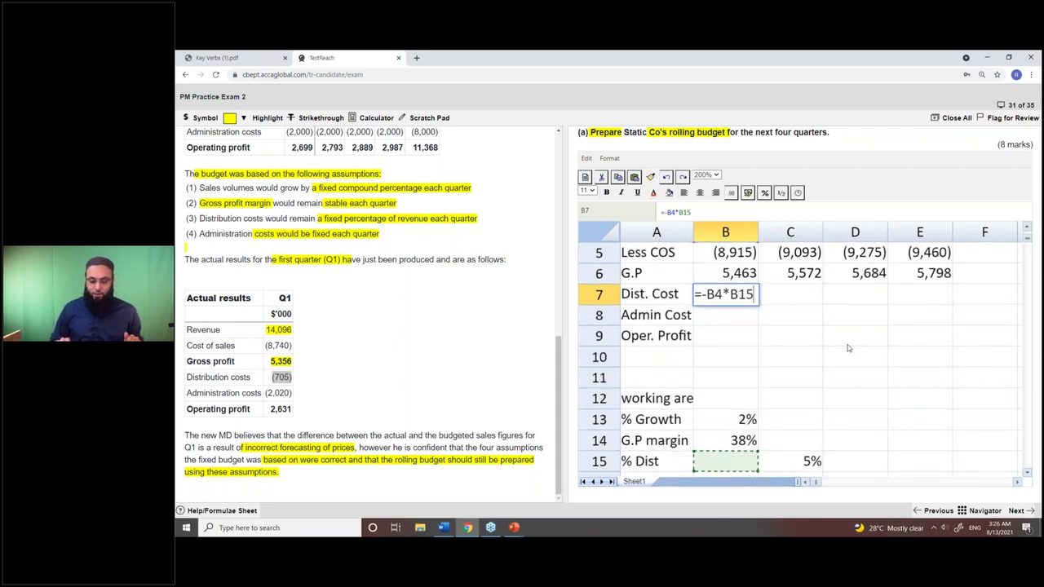
key("Right")
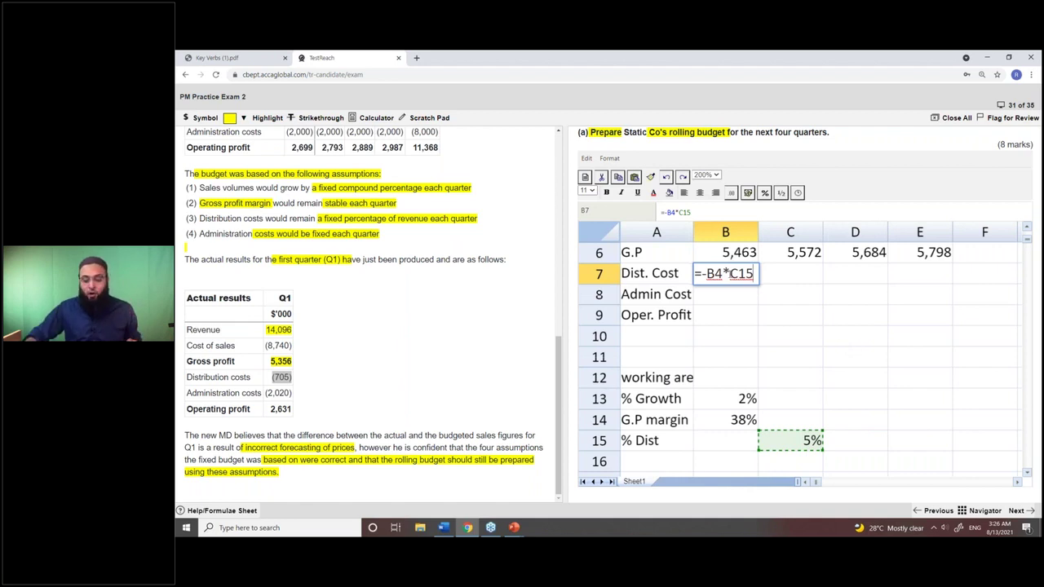
Step: Make the C15 reference absolute in the B7 formula so it reads =-B4*$C$15, and enter it
left_click(732, 274)
type("$")
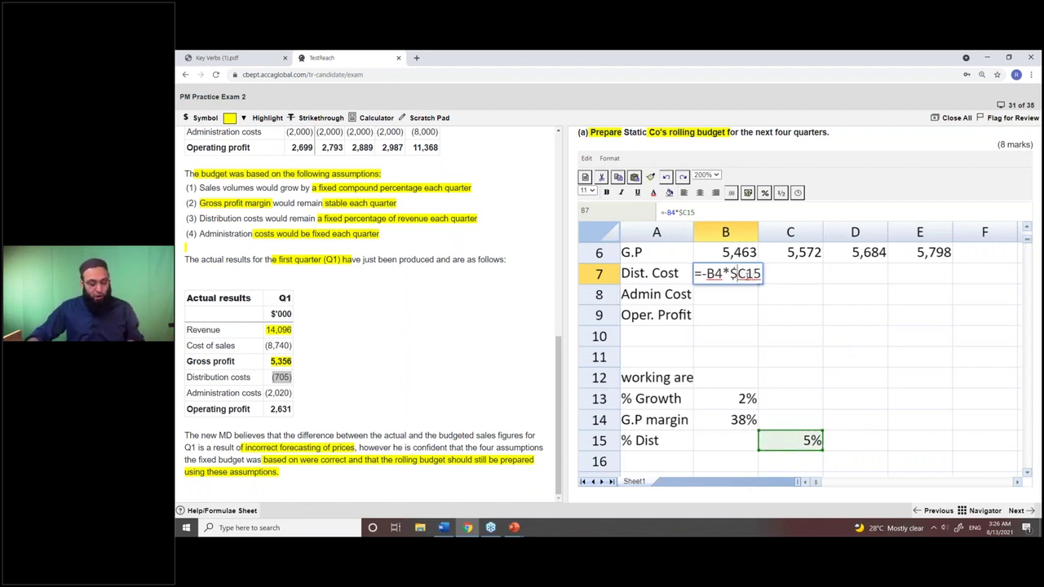
left_click(747, 274)
type("$")
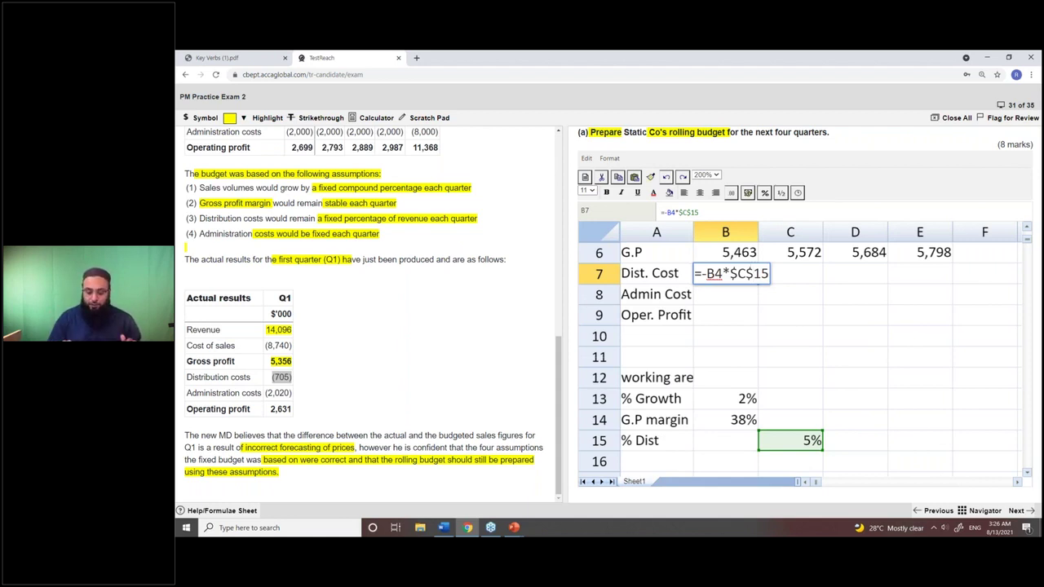
key("Return")
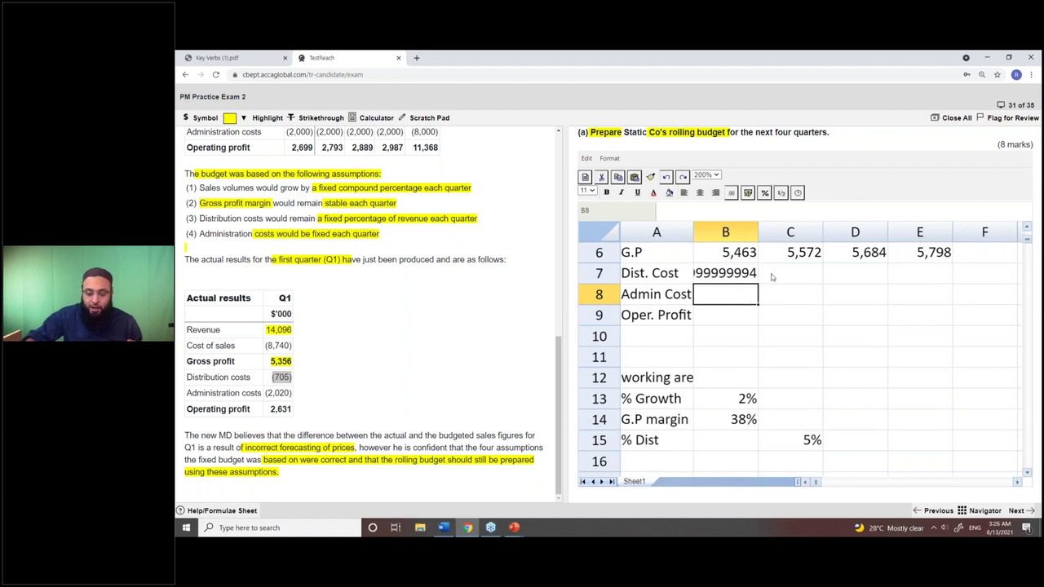
Step: Copy the distribution cost formula from B7 across the remaining quarters in C7:E7
left_click(746, 271)
key("ctrl+c")
key("Right")
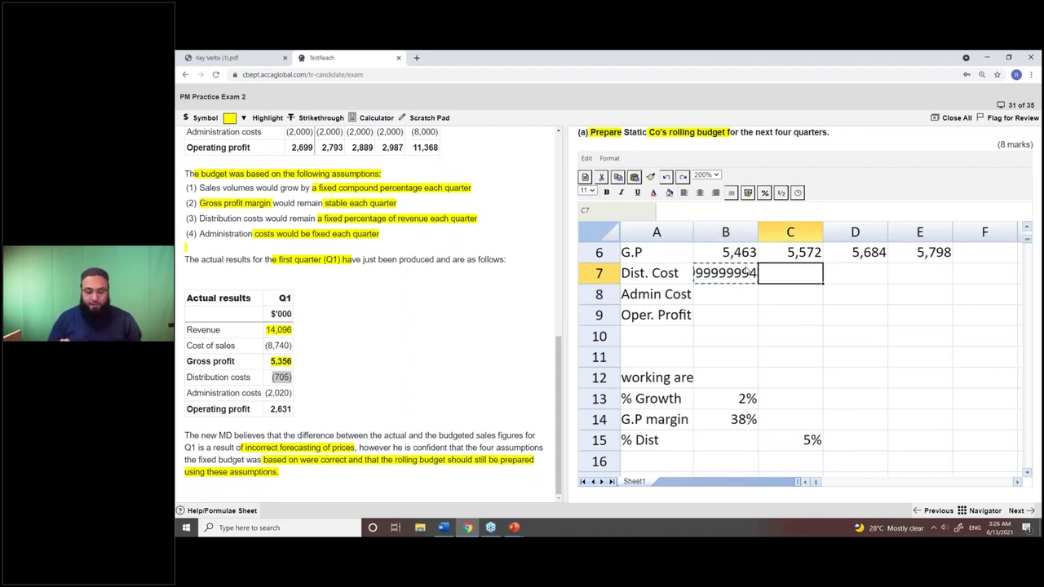
key("shift+Right")
key("shift+Right")
key("ctrl+v")
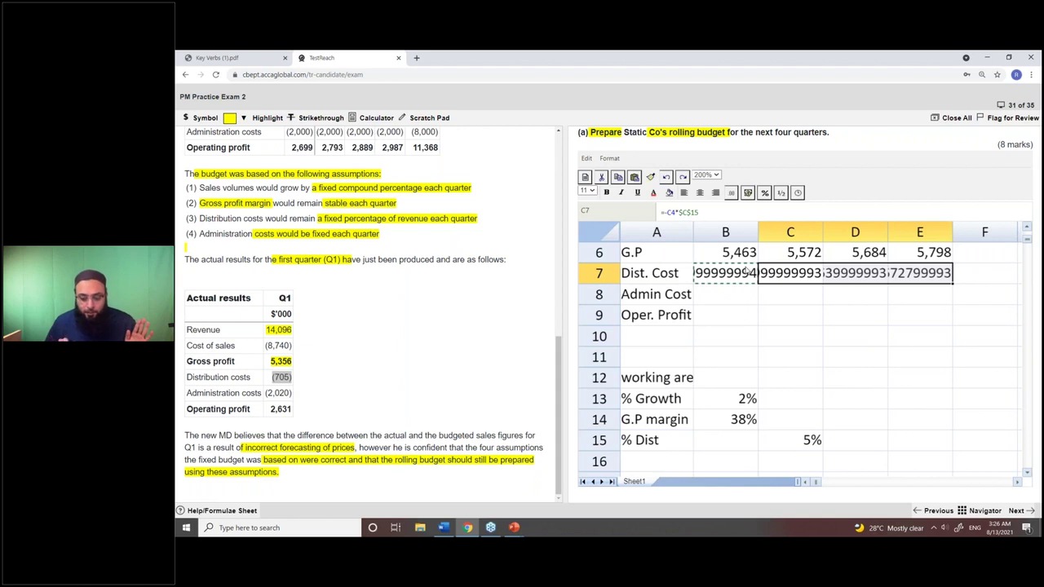
Step: Format the distribution costs in B7:E7 as whole numbers with thousands separators and bracketed negatives
left_click(745, 272)
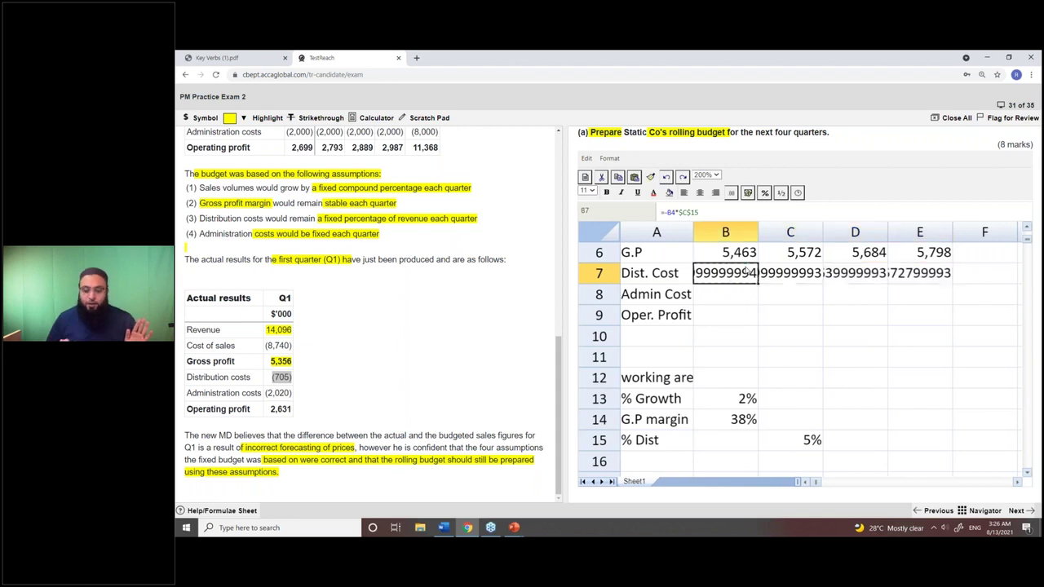
key("shift+Right")
key("shift+Right")
key("shift+Right")
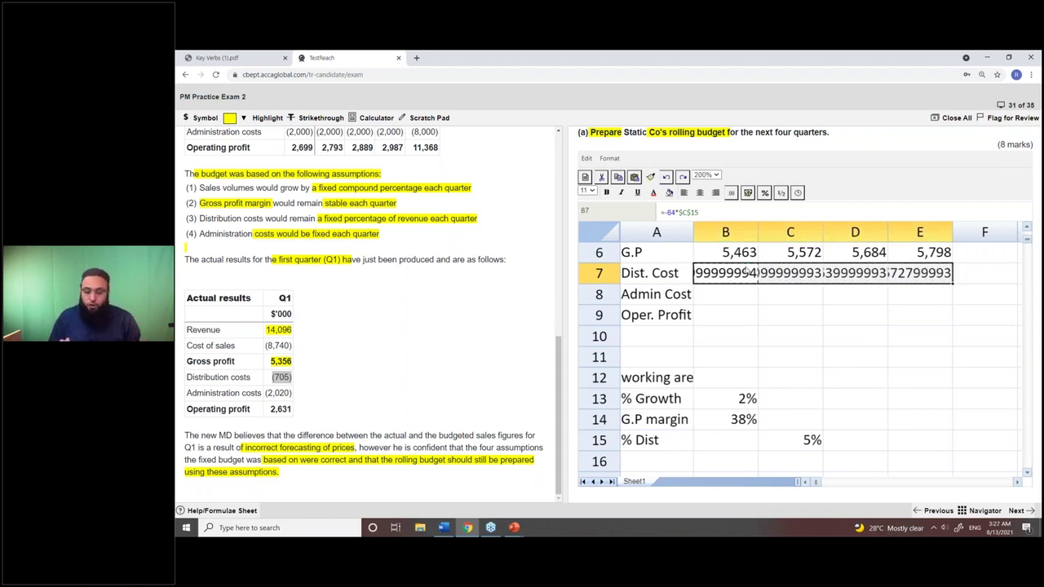
left_click(747, 193)
left_click(754, 349)
left_click(719, 356)
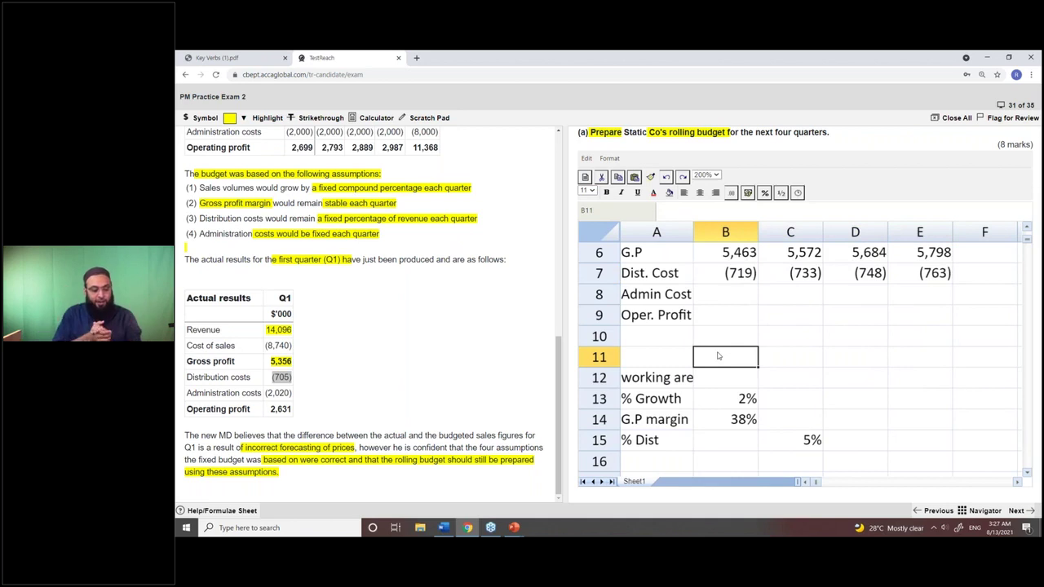
Step: Review the fixed administration cost assumption and the actual Q1 administration cost in the scenario
key("Up")
key("Up")
key("Up")
key("Up")
key("Up")
key("Up")
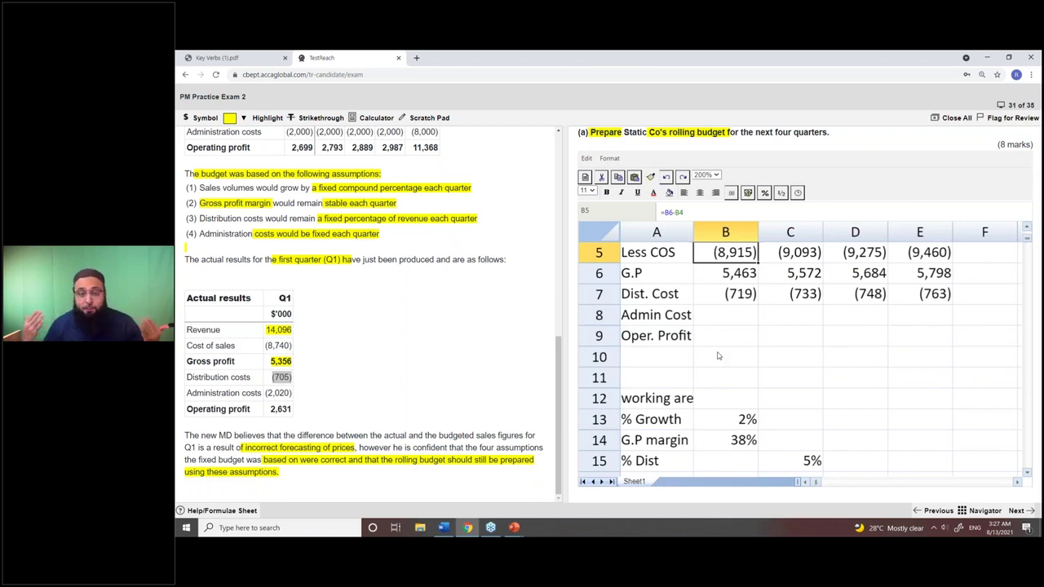
left_click(356, 430)
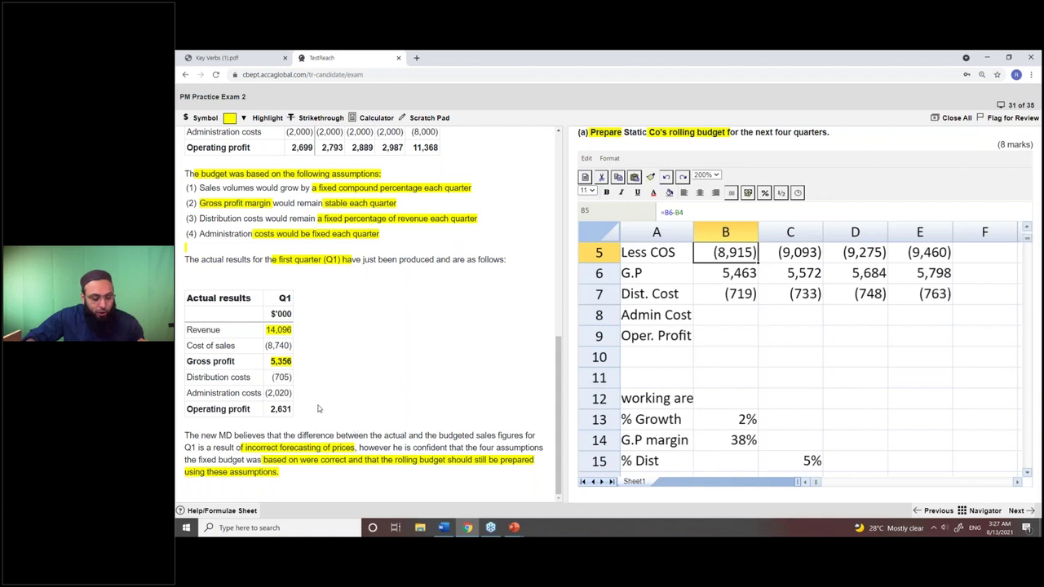
left_click_drag(287, 233, 363, 237)
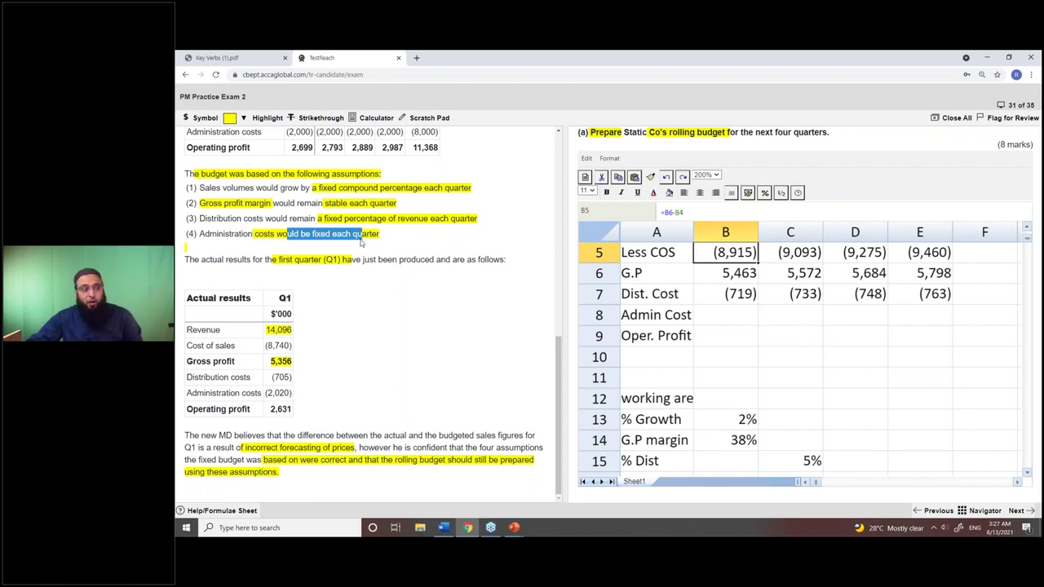
scroll(367, 245, "up", 1)
left_click_drag(304, 179, 403, 179)
left_click_drag(265, 440, 299, 448)
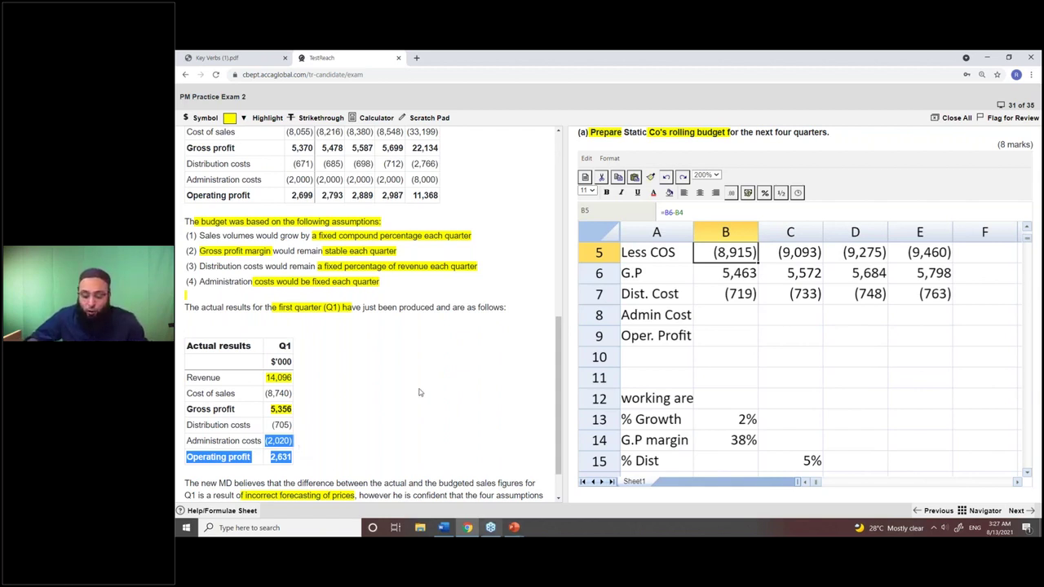
Step: Enter -2020 as the Q2 administration cost in B8
left_click(713, 315)
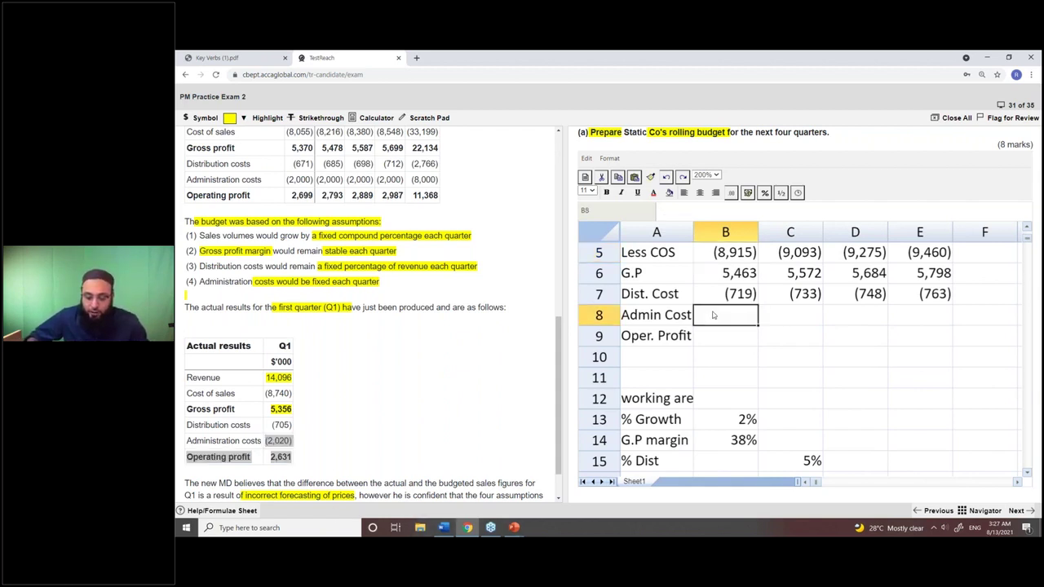
type("-2020")
key("Return")
Step: Copy the administration cost from B8 across the remaining quarters in C8:E8
left_click(725, 315)
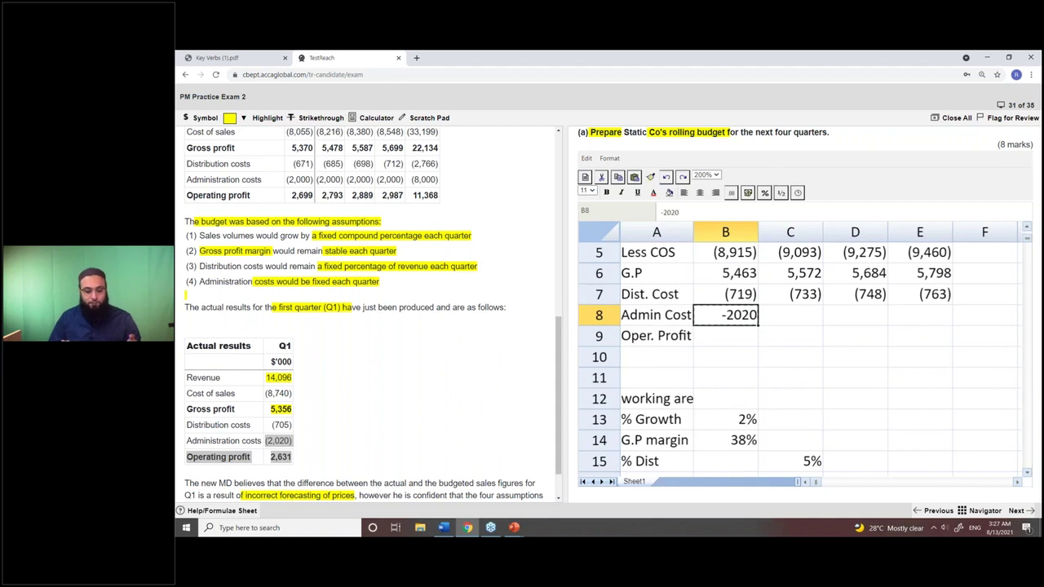
key("ctrl+c")
key("Right")
key("shift+Right")
key("shift+Right")
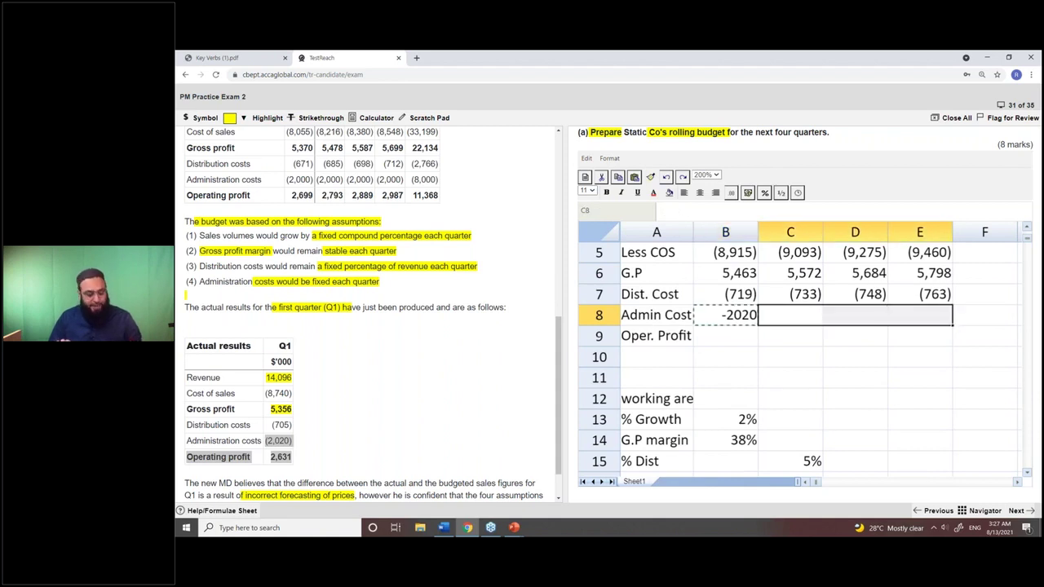
key("ctrl+v")
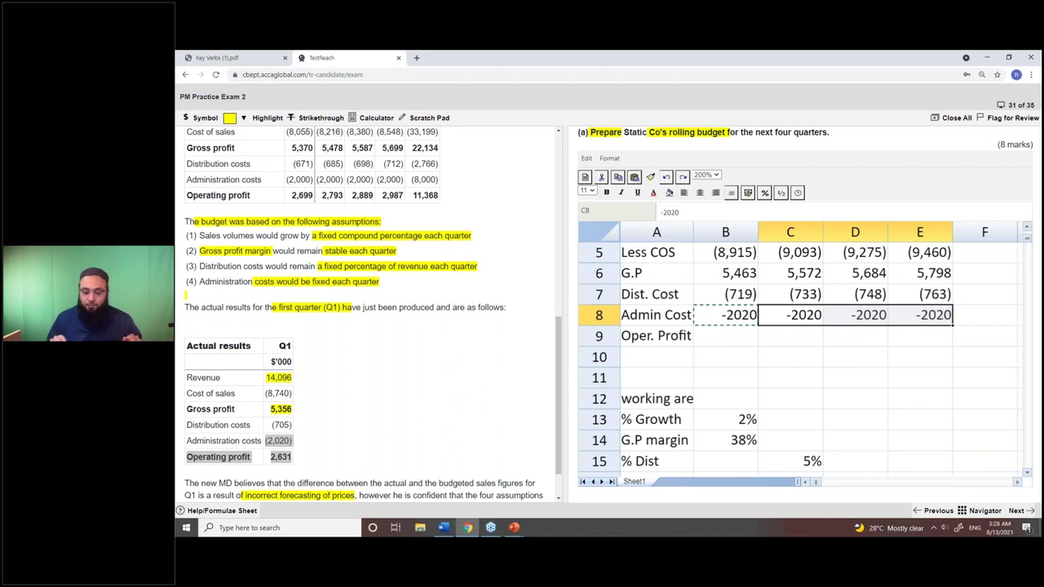
Step: Calculate the Q2 operating profit in B9 with =SUM(B6:B8), adding gross profit and the negative distribution and administration costs
left_click(790, 335)
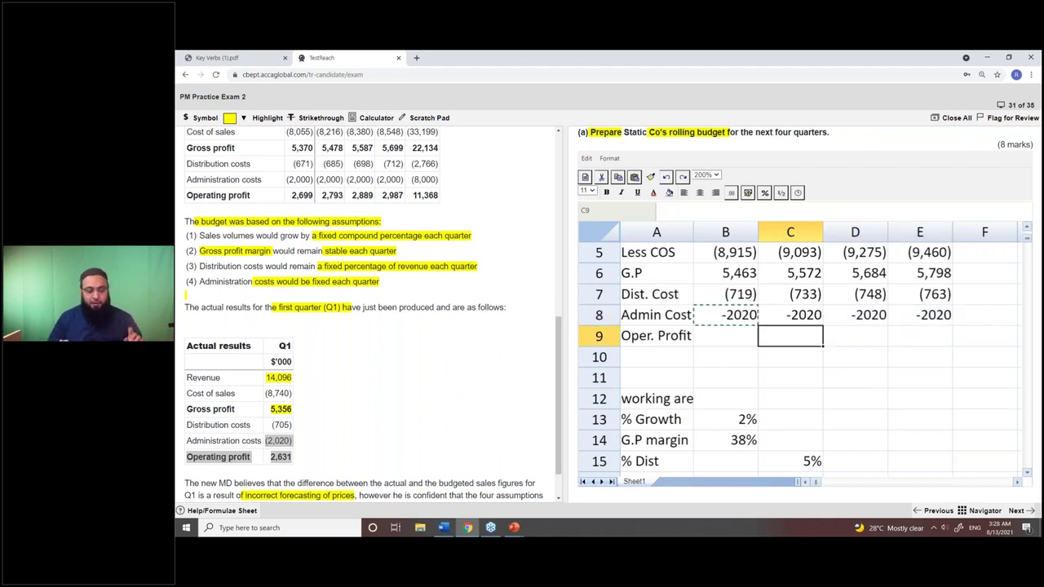
left_click(725, 336)
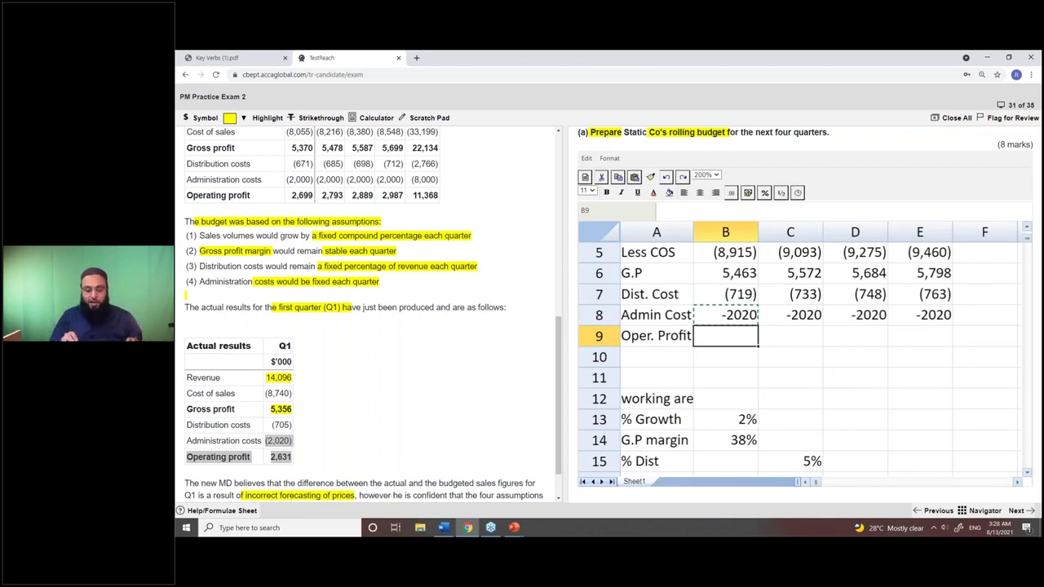
type("=sum(")
key("Up")
key("Up")
key("Up")
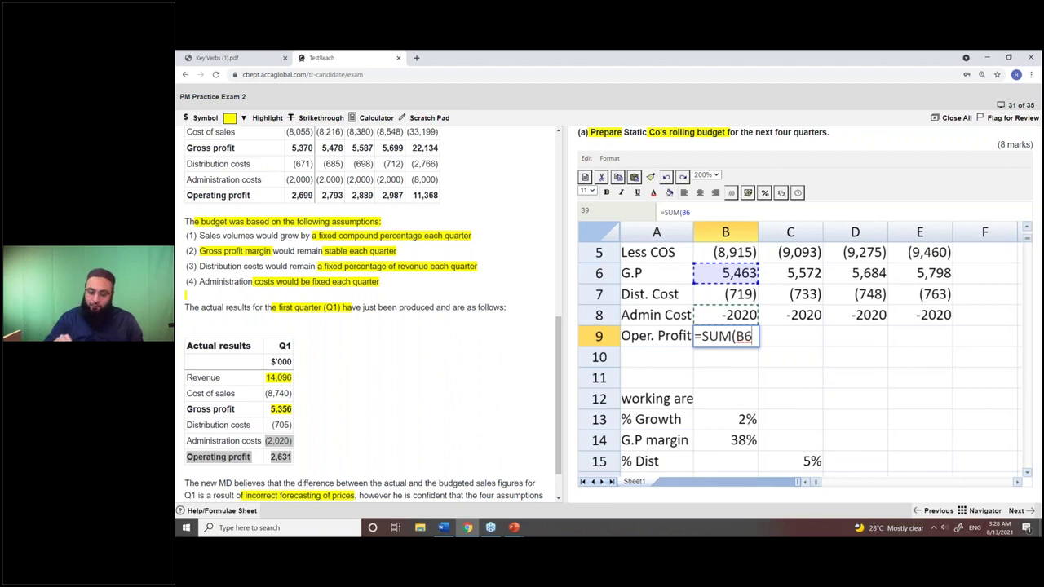
key("shift+Down")
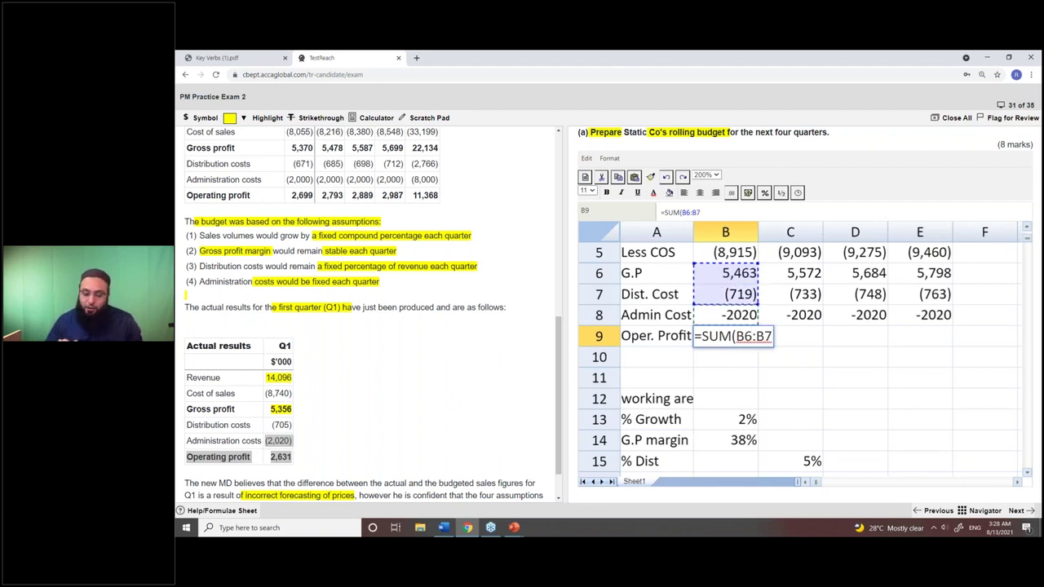
key("shift+Down")
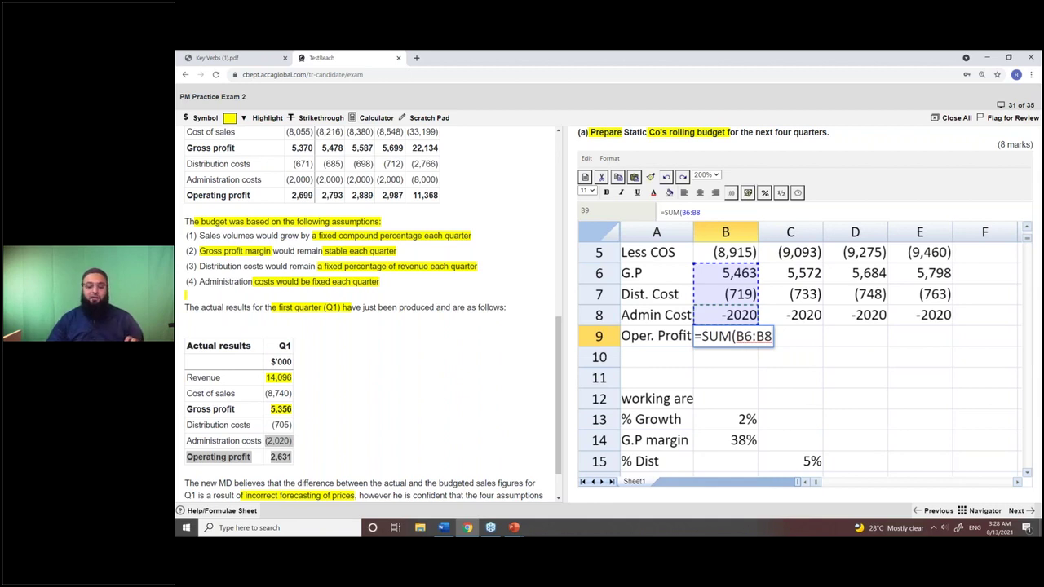
key("Return")
Step: Copy the operating profit formula from B9 across the remaining quarters in C9:E9
left_click(725, 335)
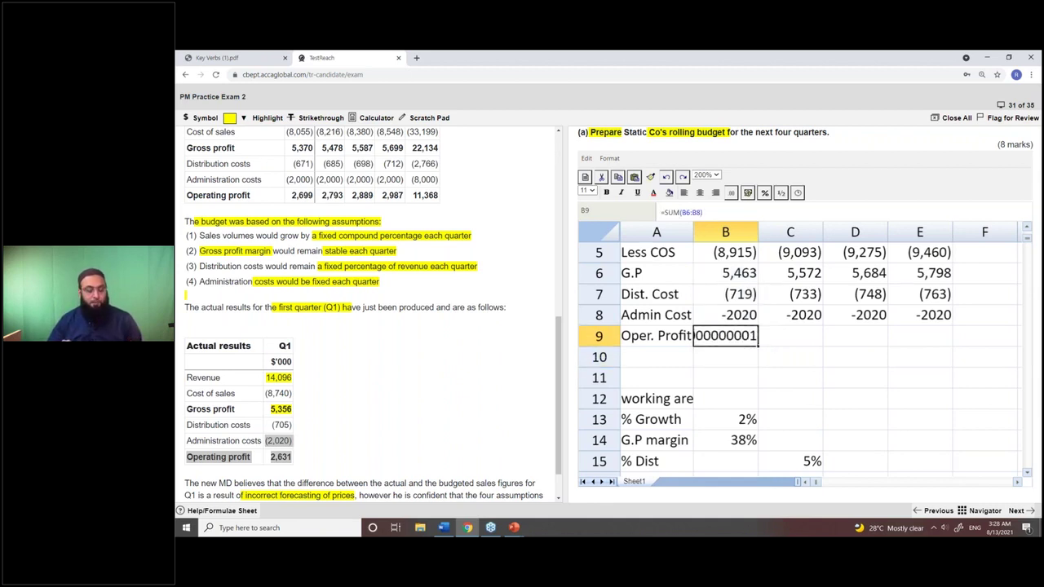
key("ctrl+c")
key("Right")
key("shift+Right")
key("shift+Right")
key("shift+Right")
key("shift+Left")
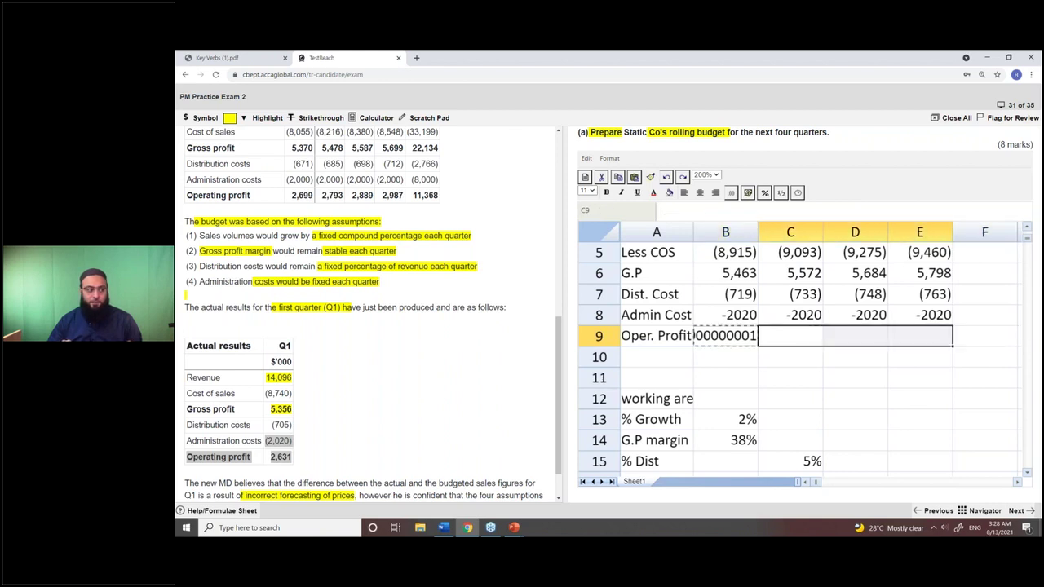
key("ctrl+v")
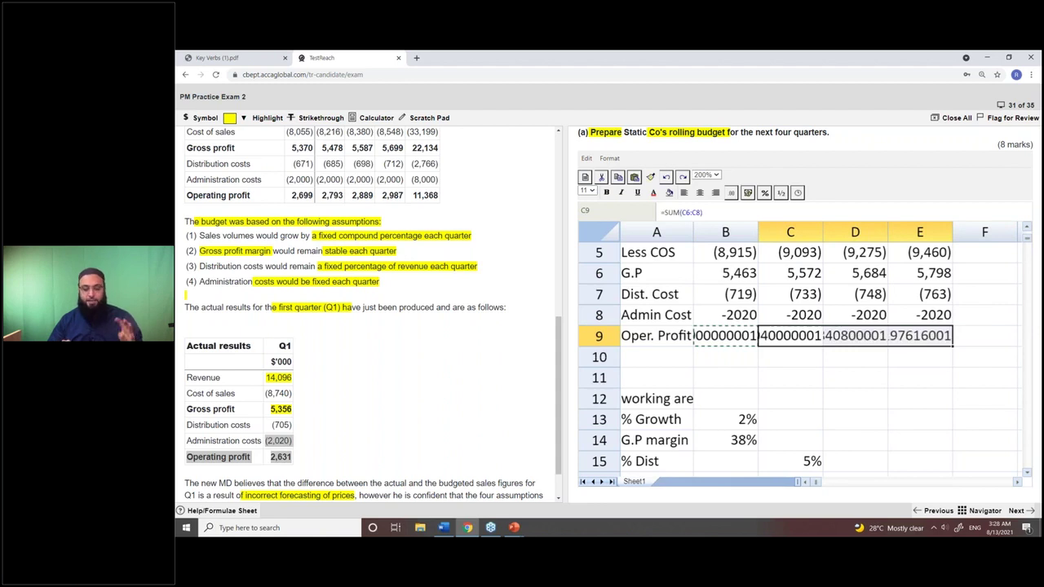
Step: Format the operating profit figures in B9:E9 as whole numbers with thousands separators
key("Left")
key("shift+Right")
key("shift+Right")
key("shift+Right")
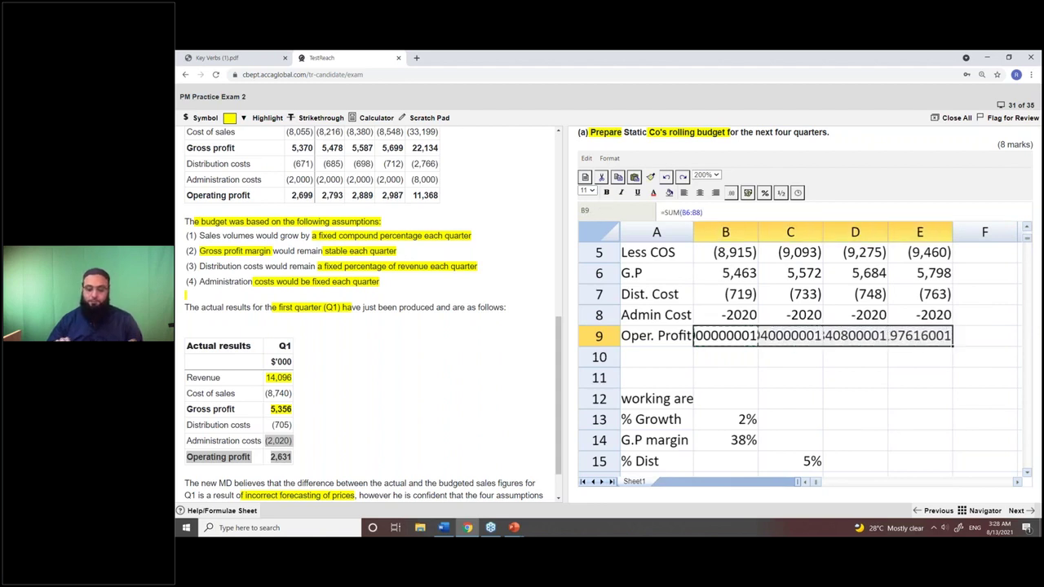
left_click(748, 193)
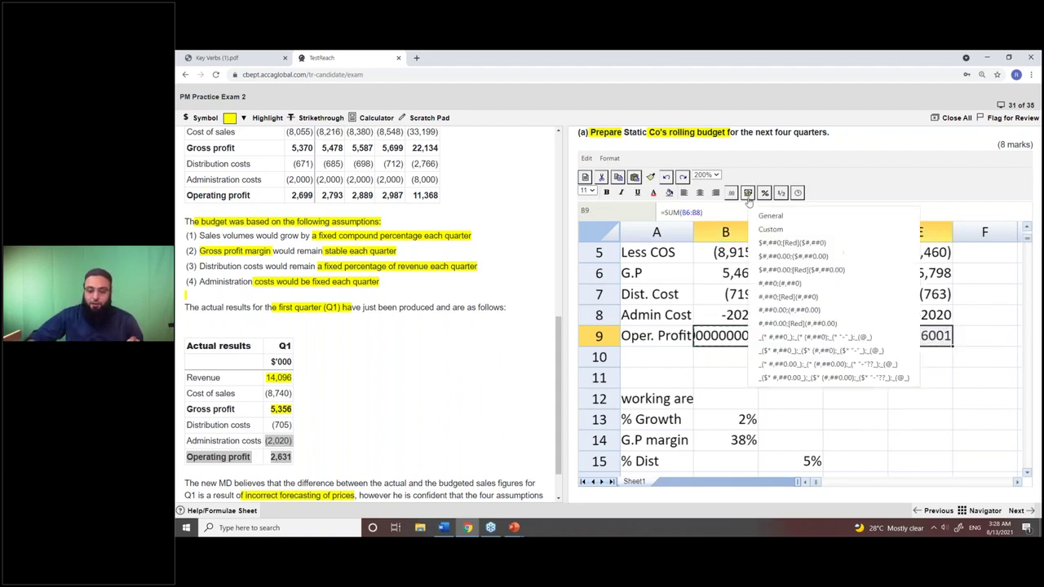
left_click(814, 343)
left_click(855, 419)
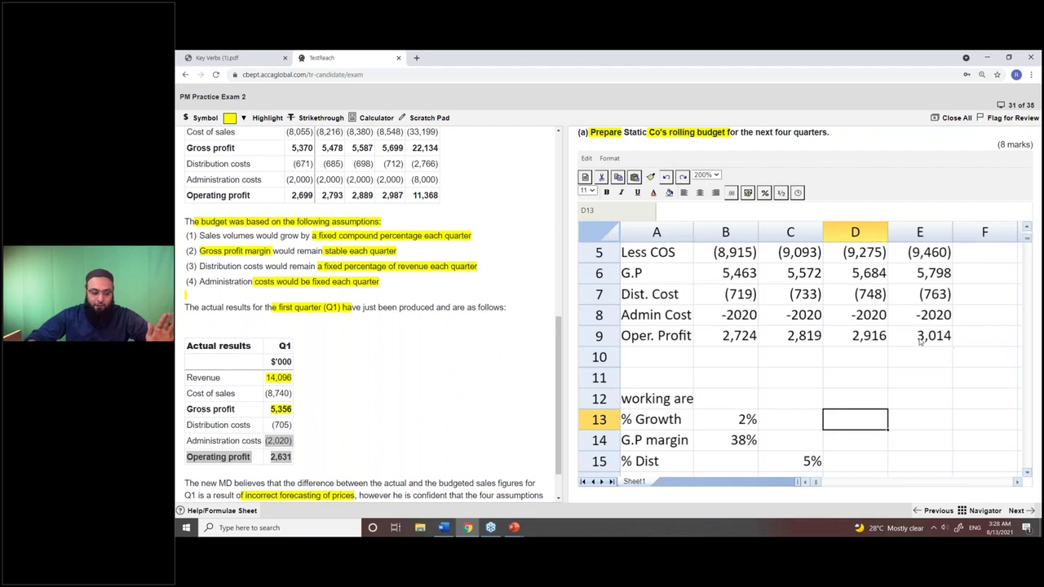
Step: Apply thick outline, horizontal and vertical borders to the whole budget table in A3:E9
scroll(849, 316, "up", 2)
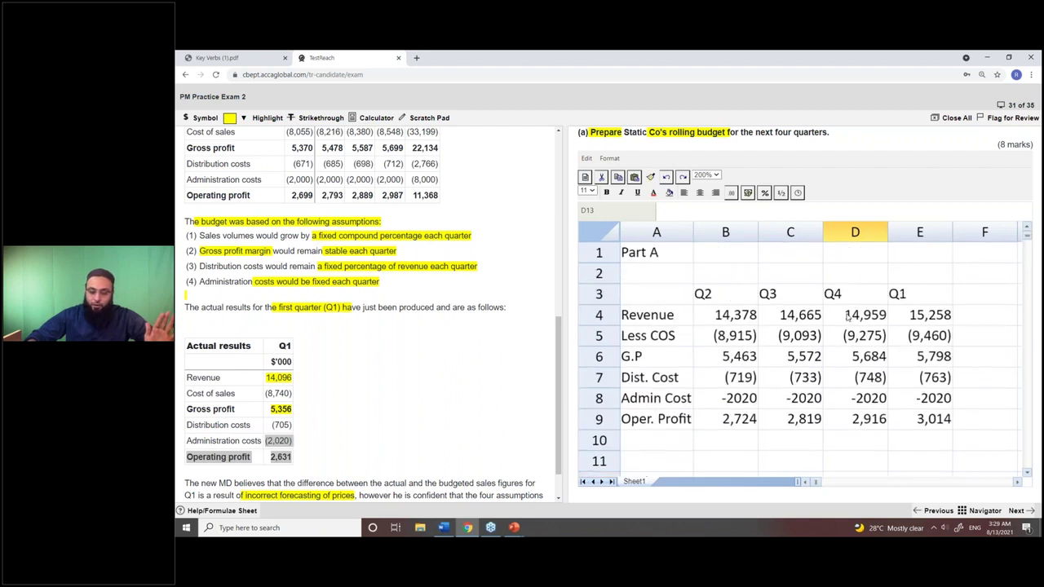
left_click_drag(646, 302, 951, 421)
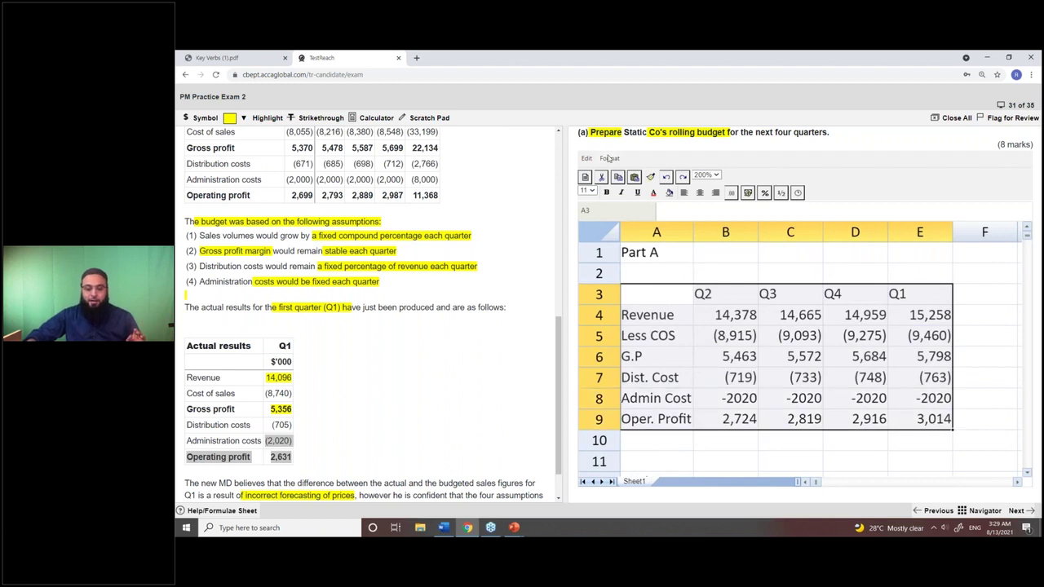
left_click(612, 160)
left_click(622, 174)
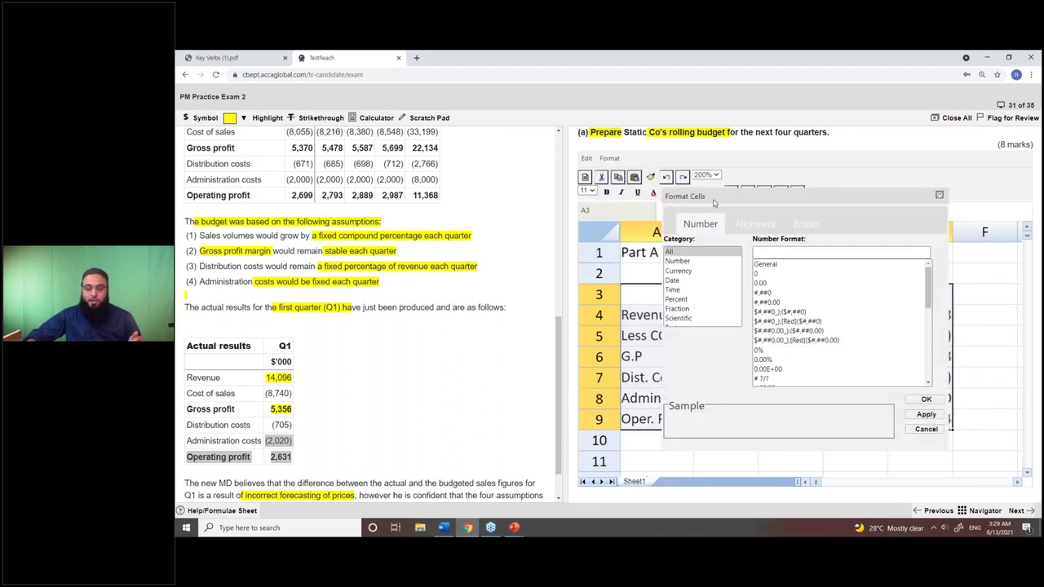
left_click(804, 225)
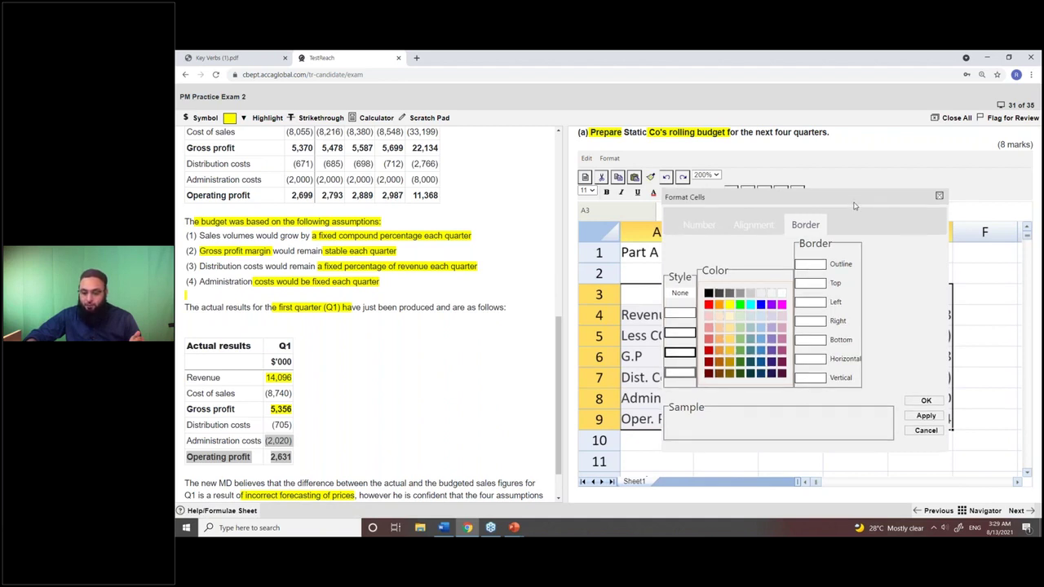
left_click_drag(854, 205, 854, 211)
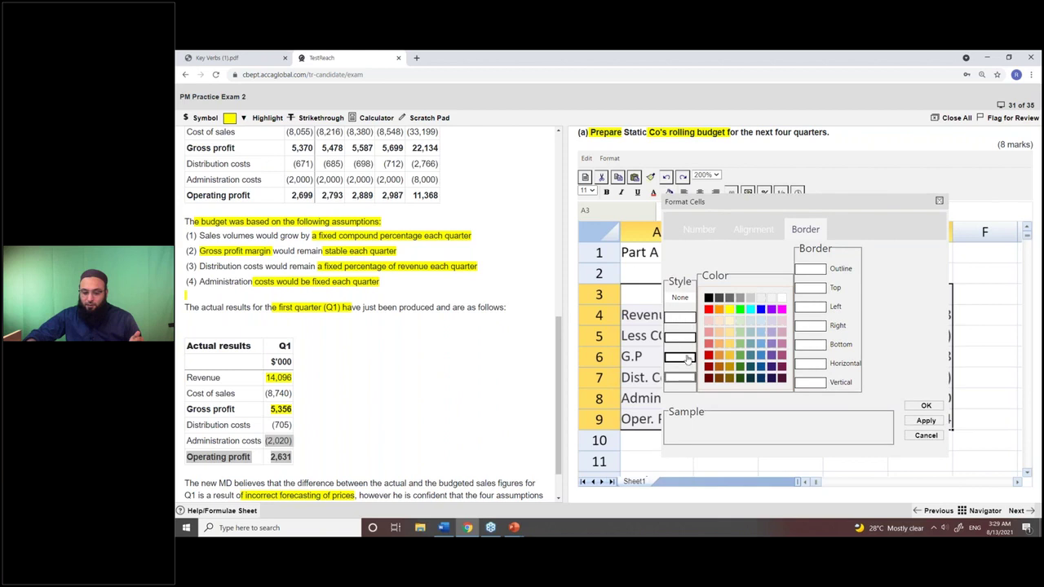
left_click(815, 270)
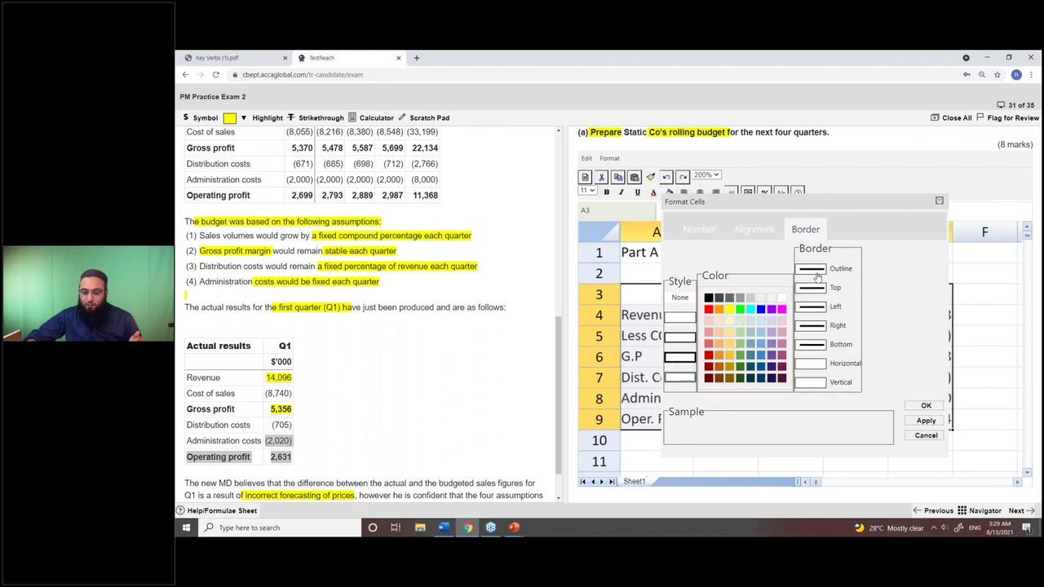
left_click(810, 367)
left_click(815, 384)
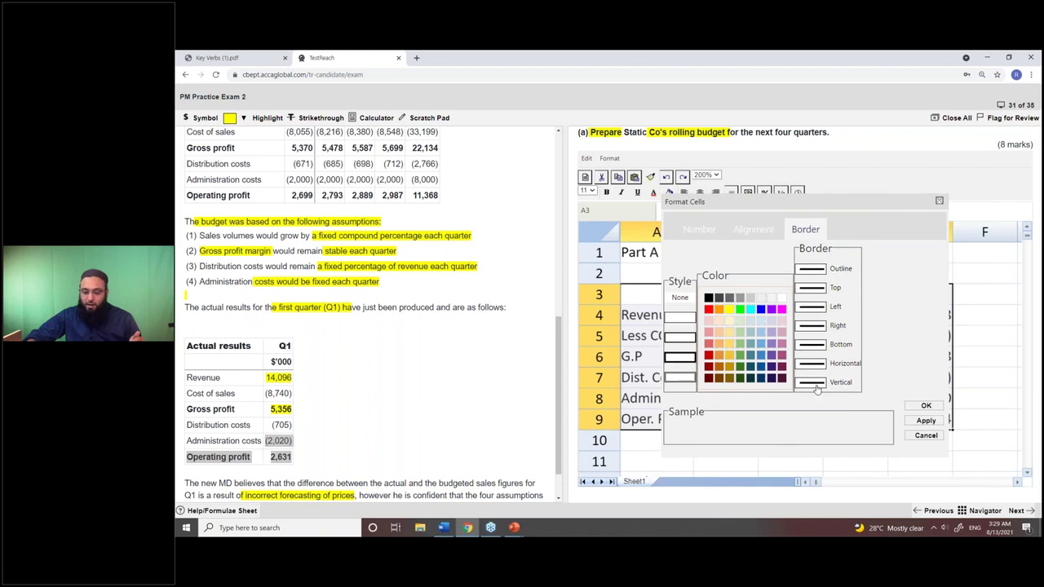
left_click(928, 419)
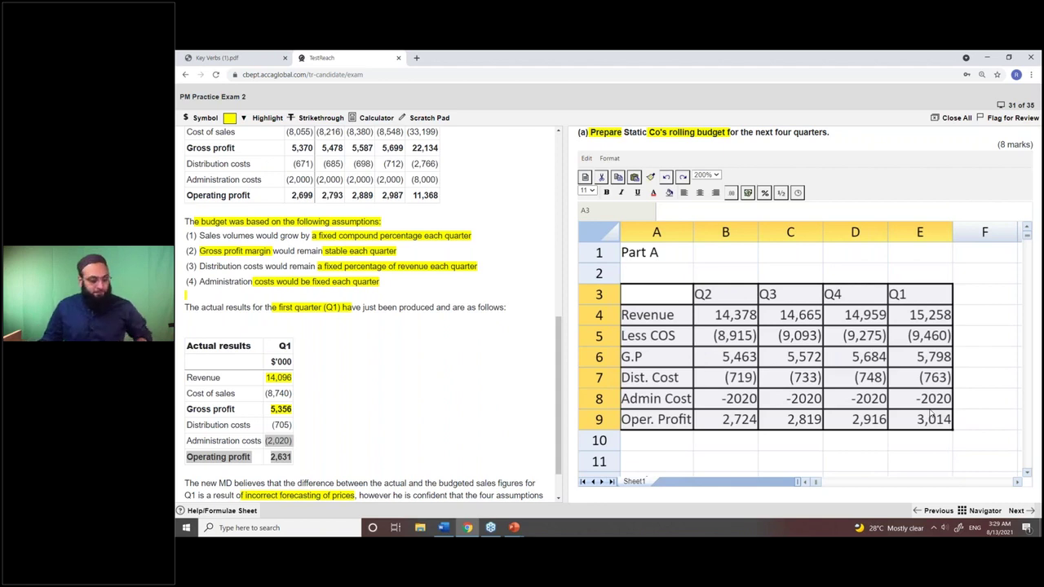
Step: Inspect the minus sign and the absolute $C$15 reference in the B7 distribution cost formula, keeping the formula as it is
left_click(714, 382)
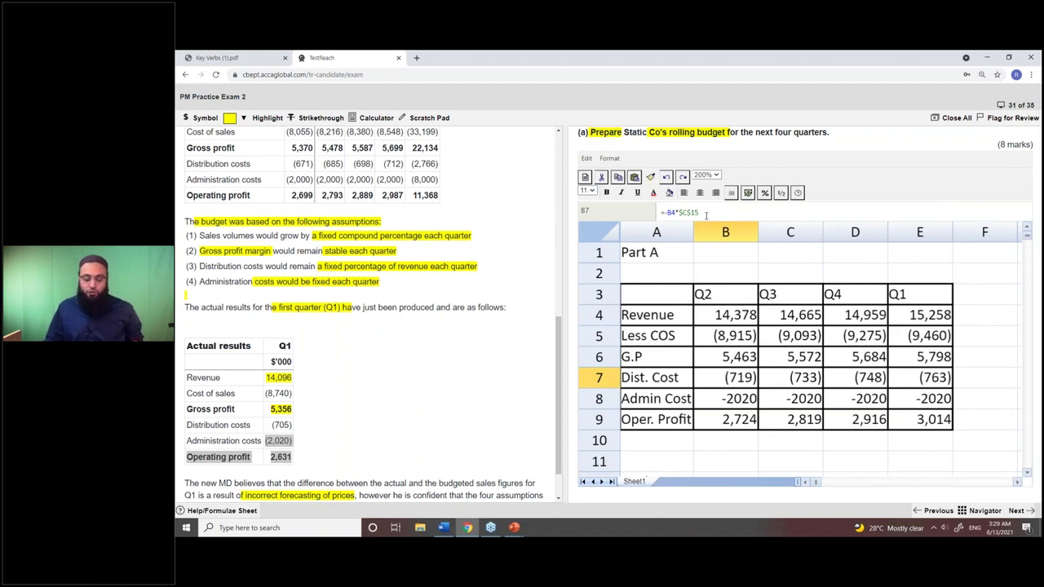
left_click(706, 213)
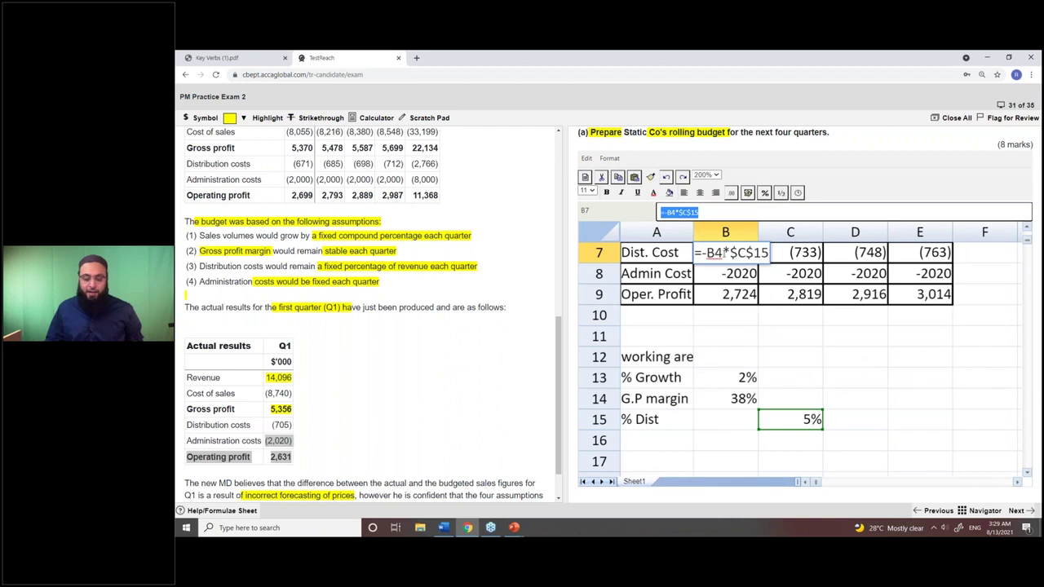
left_click_drag(731, 253, 761, 253)
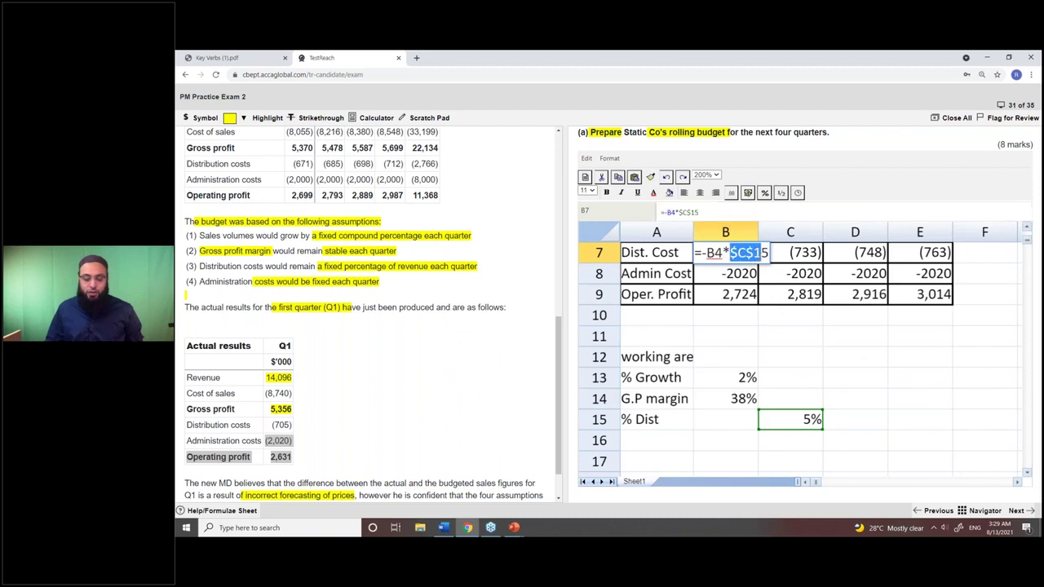
left_click(706, 253)
key("BackSpace")
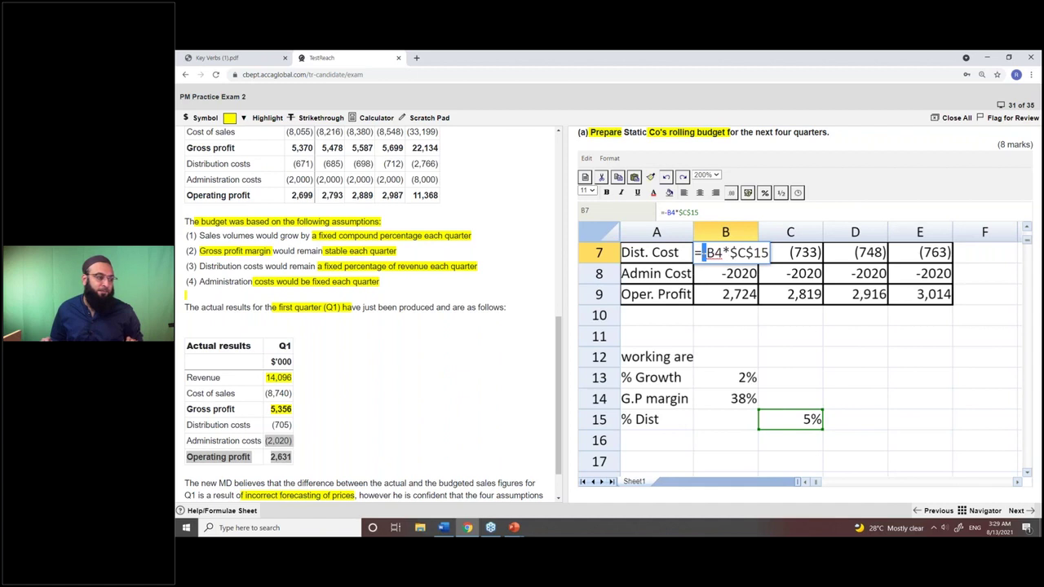
key("Return")
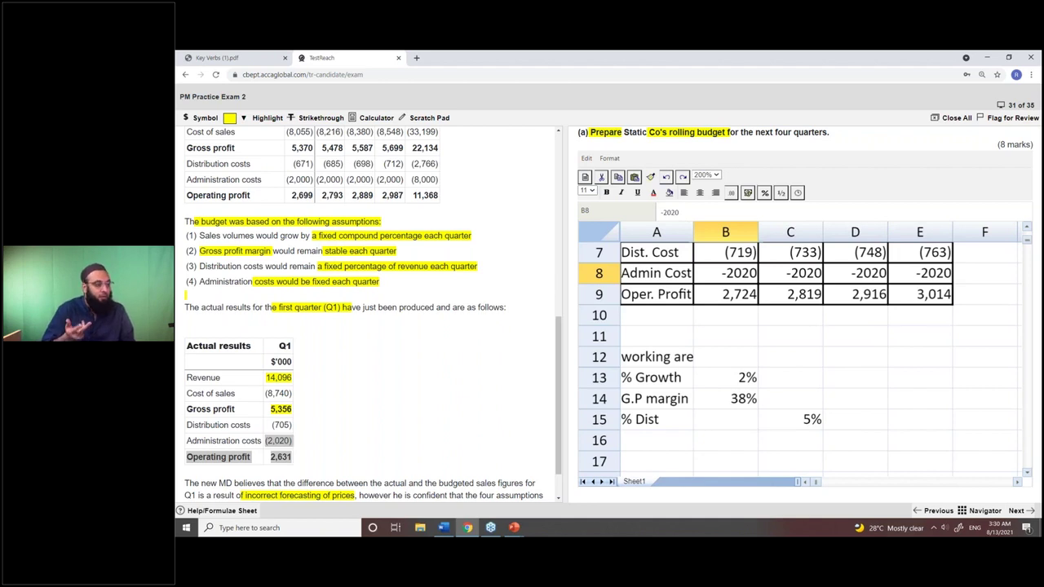
Step: Enter a mark of 1 in C13 beside the % Growth working
left_click(756, 362)
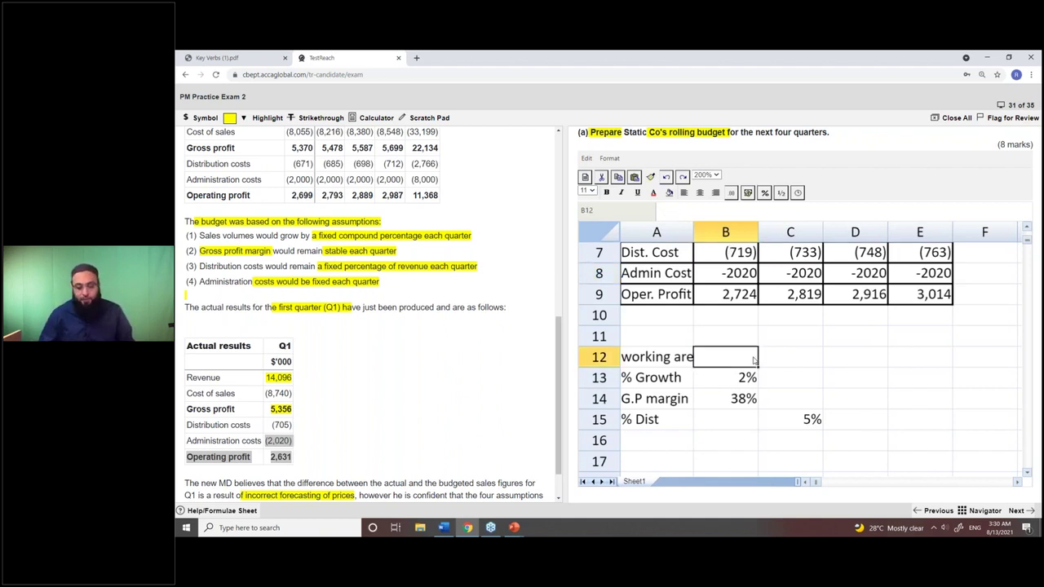
scroll(756, 361, "up", 2)
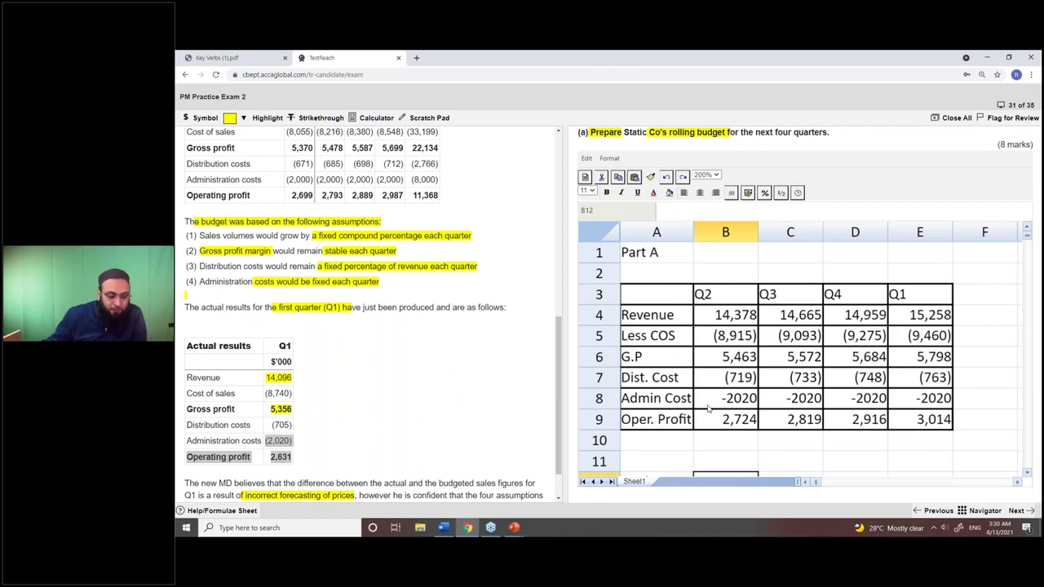
scroll(737, 411, "down", 2)
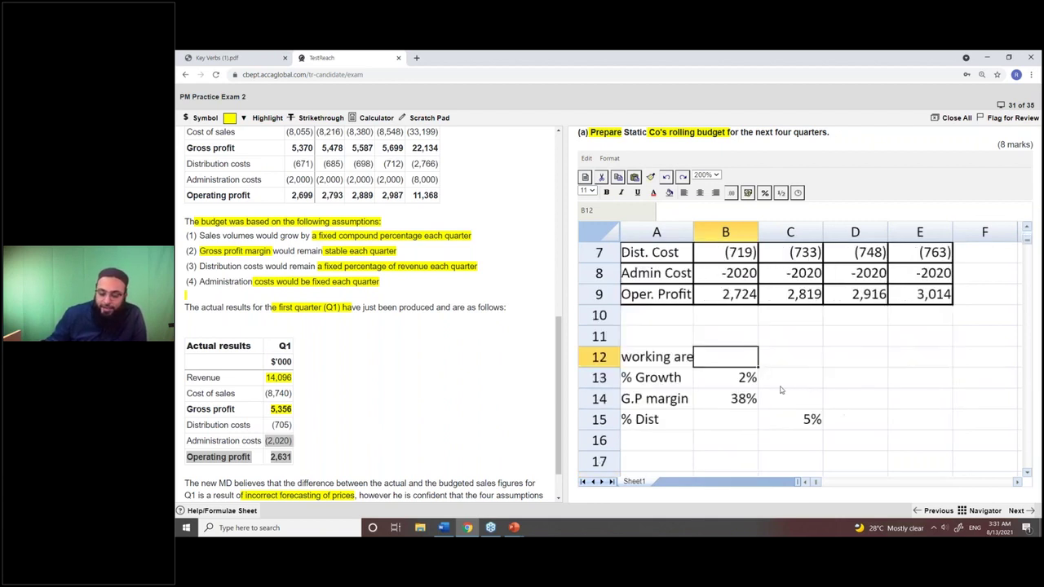
left_click(790, 385)
type("1")
key("Return")
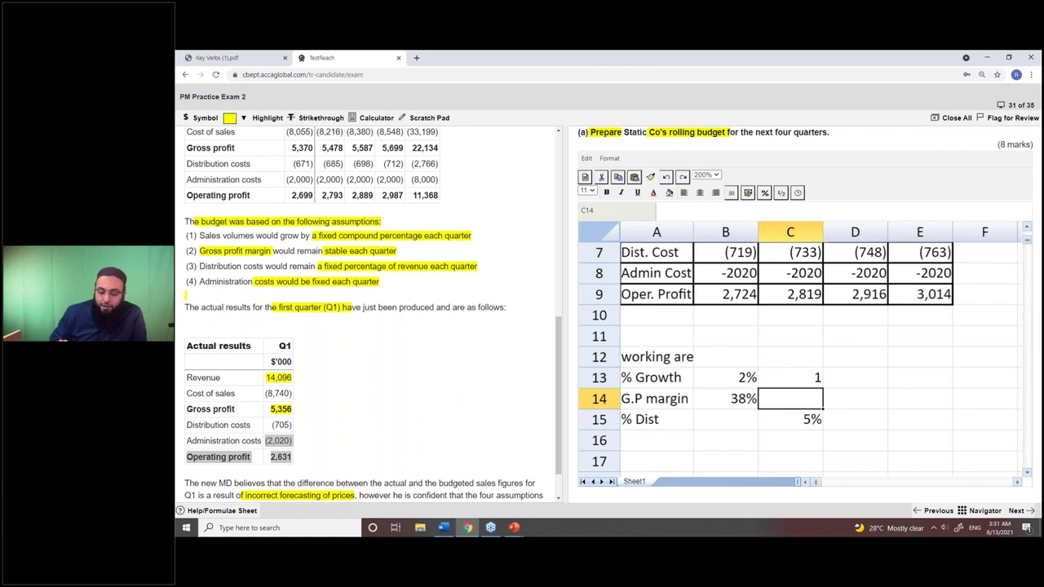
Step: Enter a mark of 0.5 in D15 for the % Dist working and 0.5 in D14 for the G.P margin
left_click(790, 420)
left_click(855, 420)
type("0.5")
key("Return")
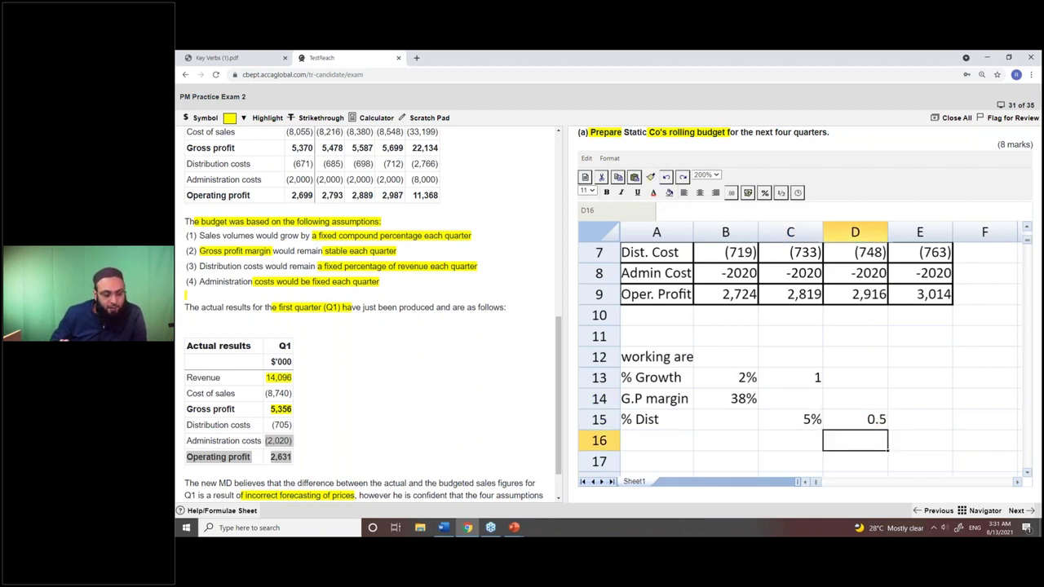
key("Up")
key("Up")
type("0.5")
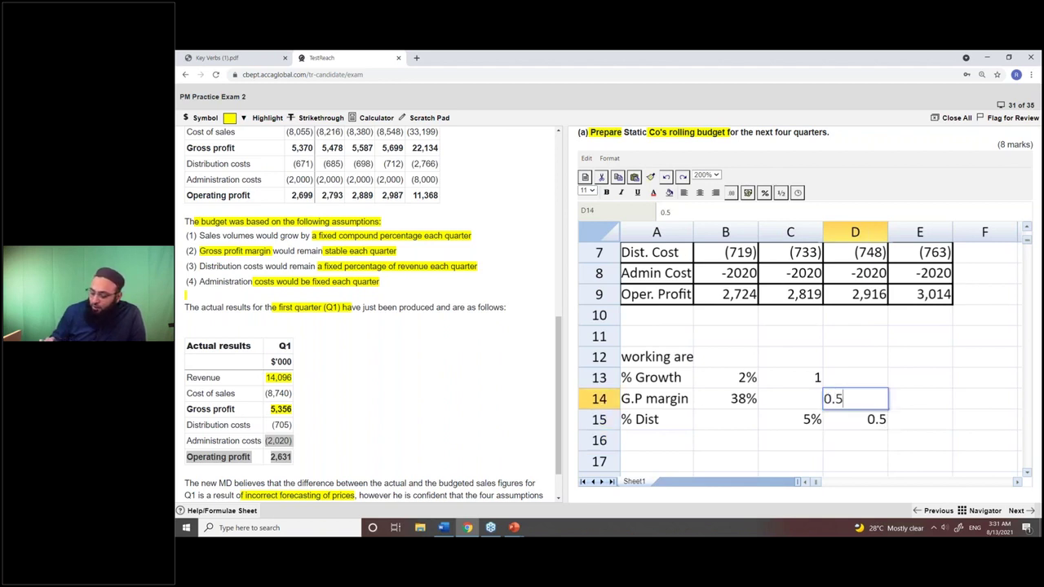
key("Return")
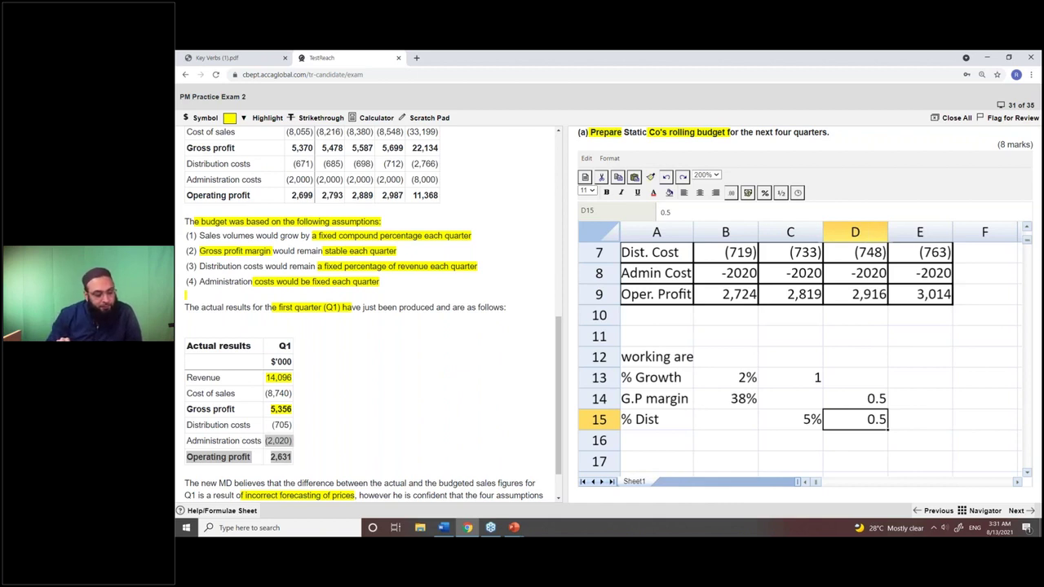
Step: Enter a mark of 1 in F4 beside the Revenue row of the budget table
key("Up")
key("Up")
key("Up")
key("Up")
key("Up")
key("Up")
key("Up")
key("Up")
key("Up")
key("Up")
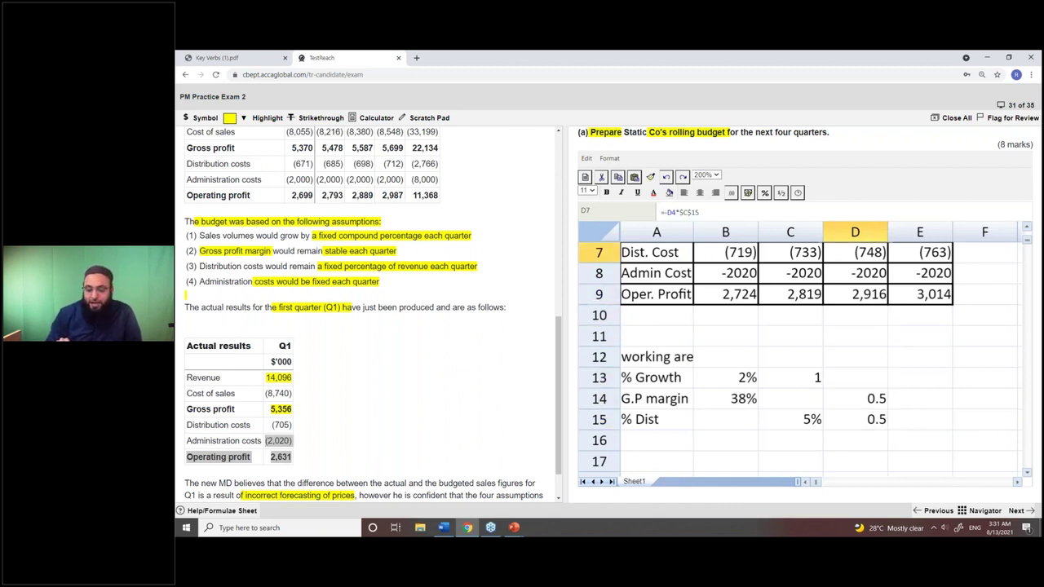
key("Up")
key("Right")
key("Right")
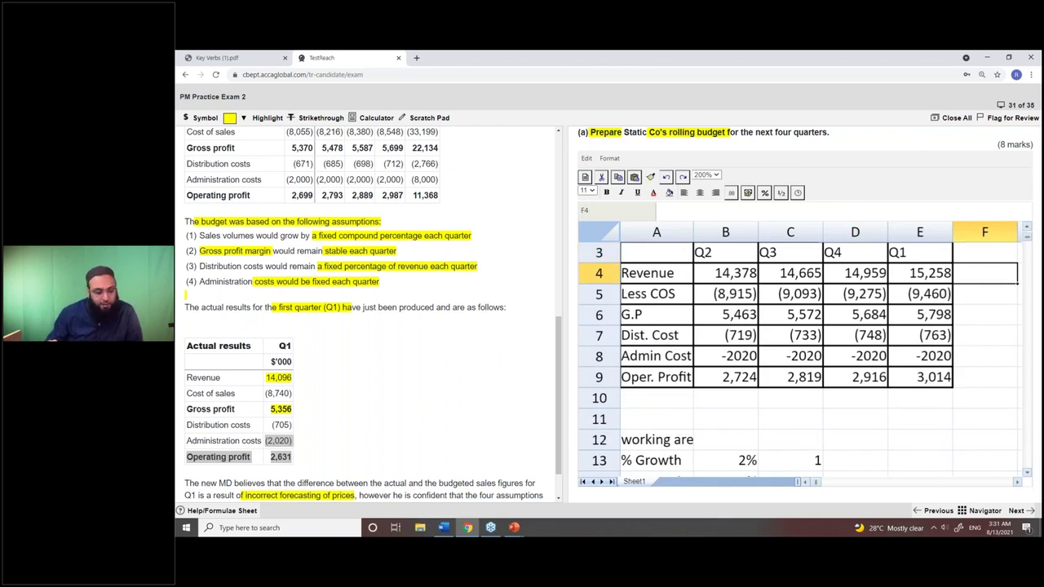
type("1")
key("Return")
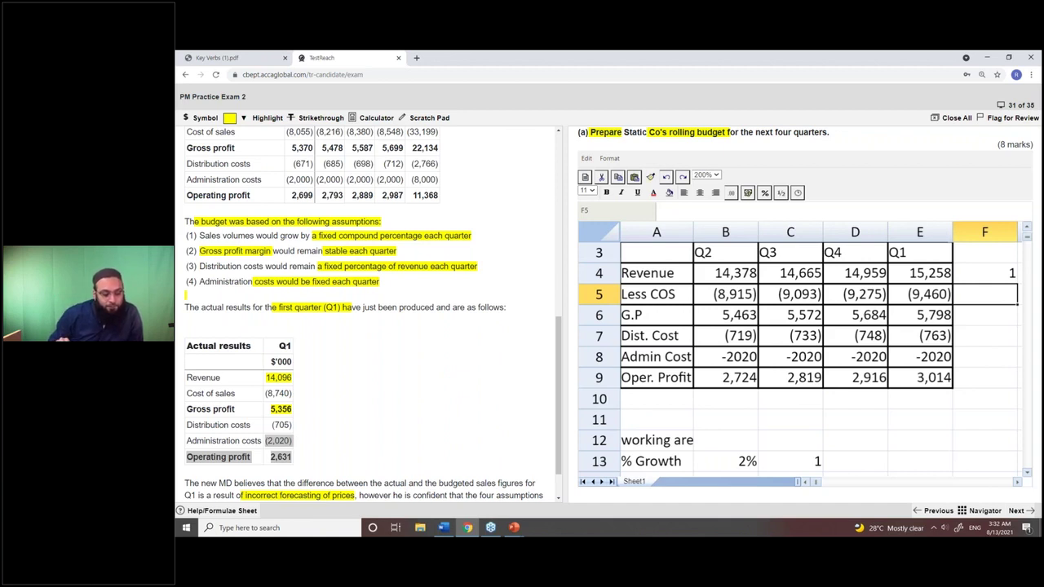
Step: Enter a mark of 1 in F3 beside the quarter headings
left_click(985, 273)
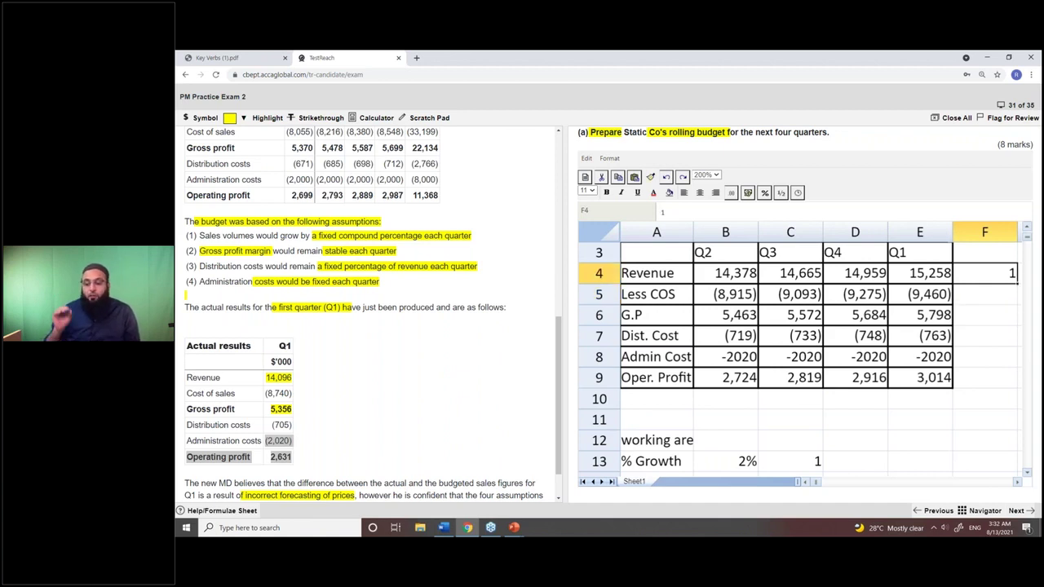
left_click(984, 252)
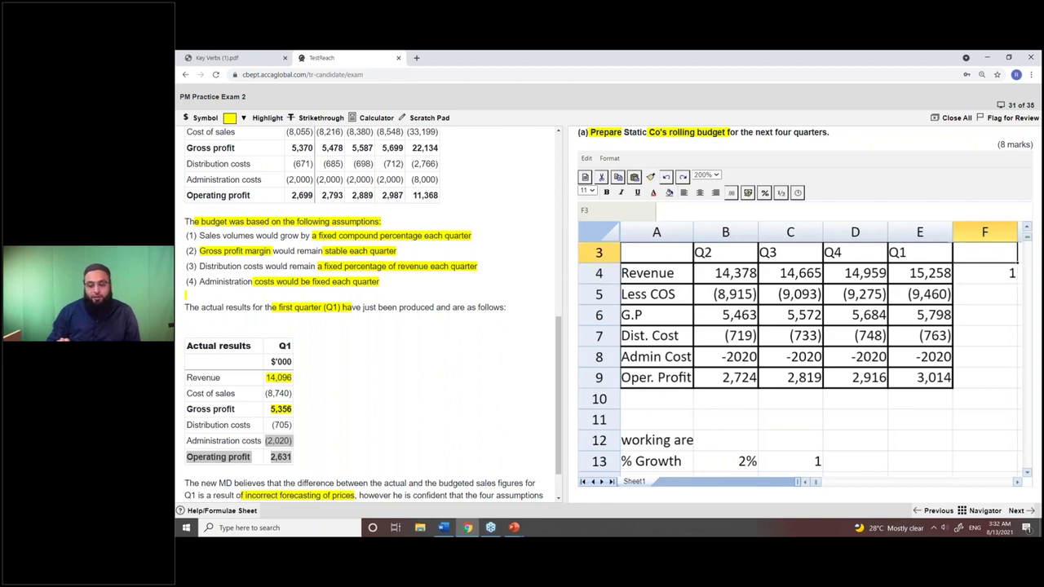
type("1")
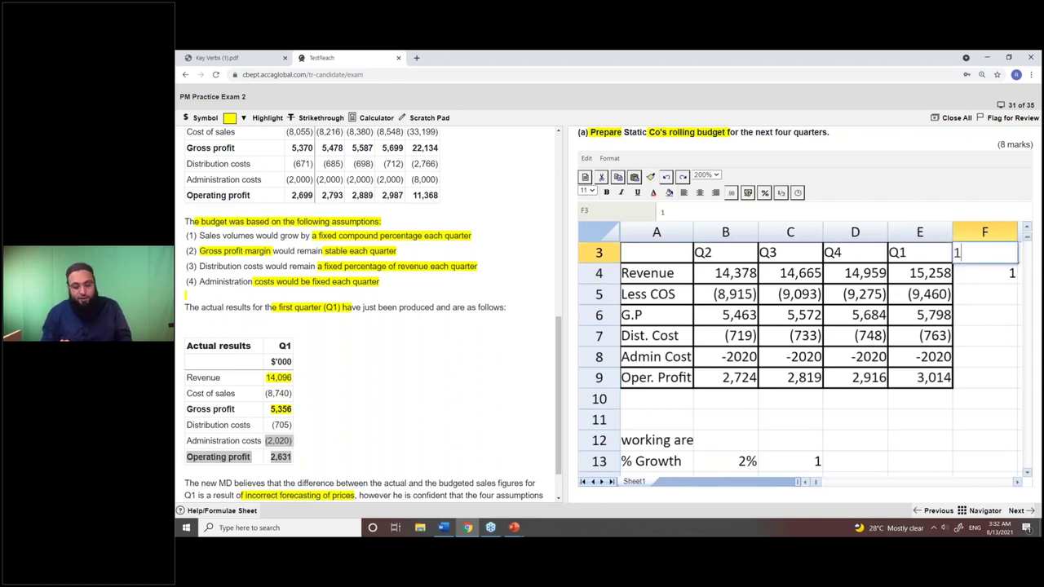
key("Return")
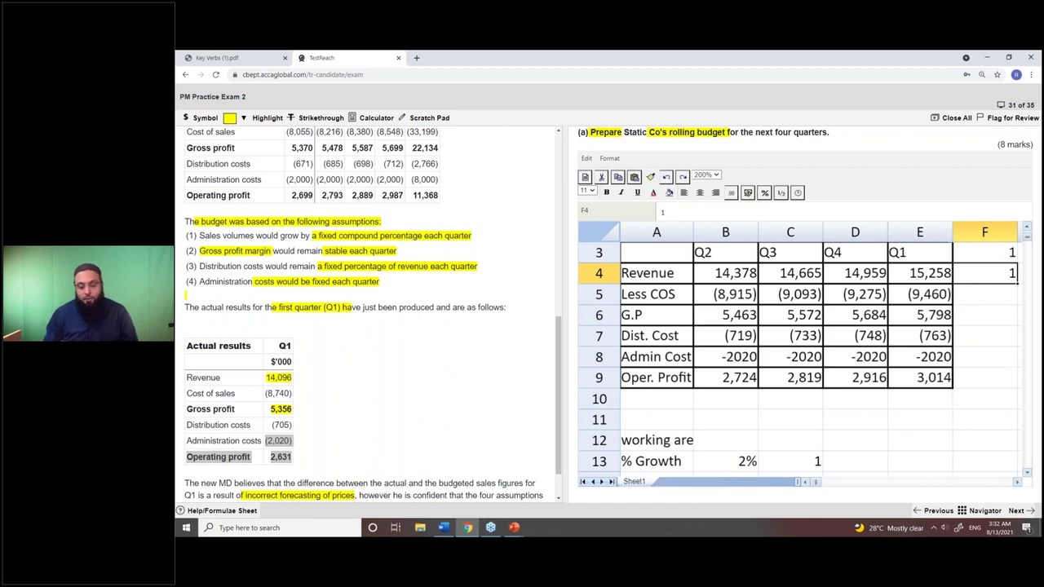
Step: Enter marks of 1 in F5 for Less COS and 0.5 in F6 for G.P
key("Return")
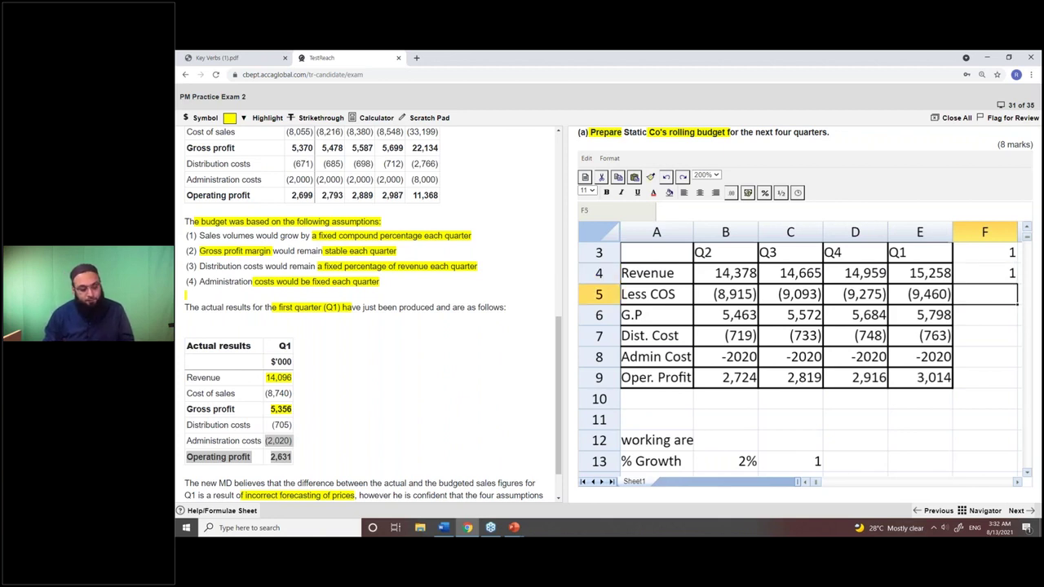
type("1")
key("Return")
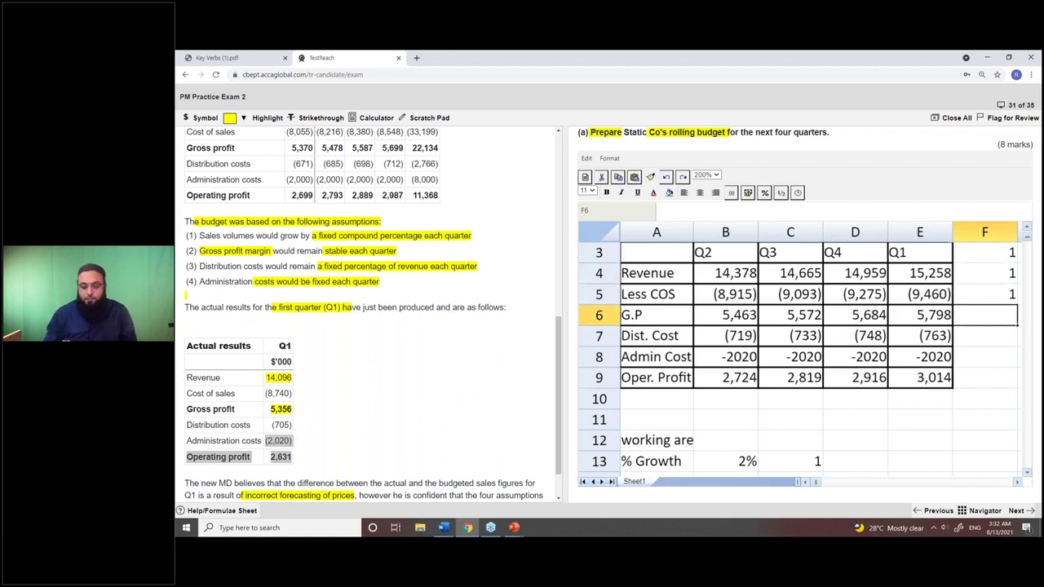
type("0.5")
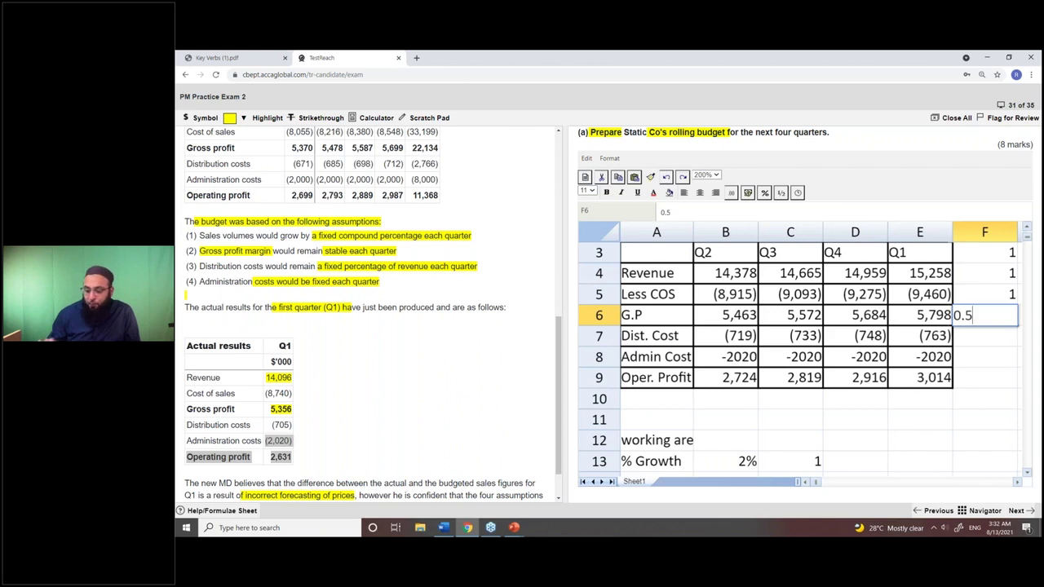
key("Return")
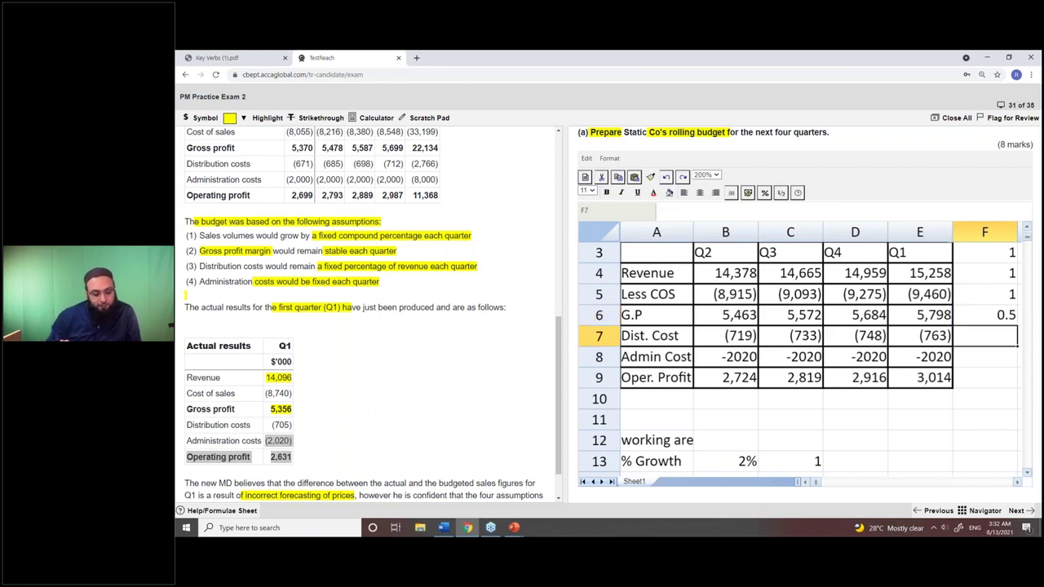
Step: Enter marks of 1 in F7 for Dist. Cost, 1 in F8 for Admin Cost and 0.5 in F9 for Oper. Profit
type("1")
key("Return")
type("1")
key("Return")
type("0.5")
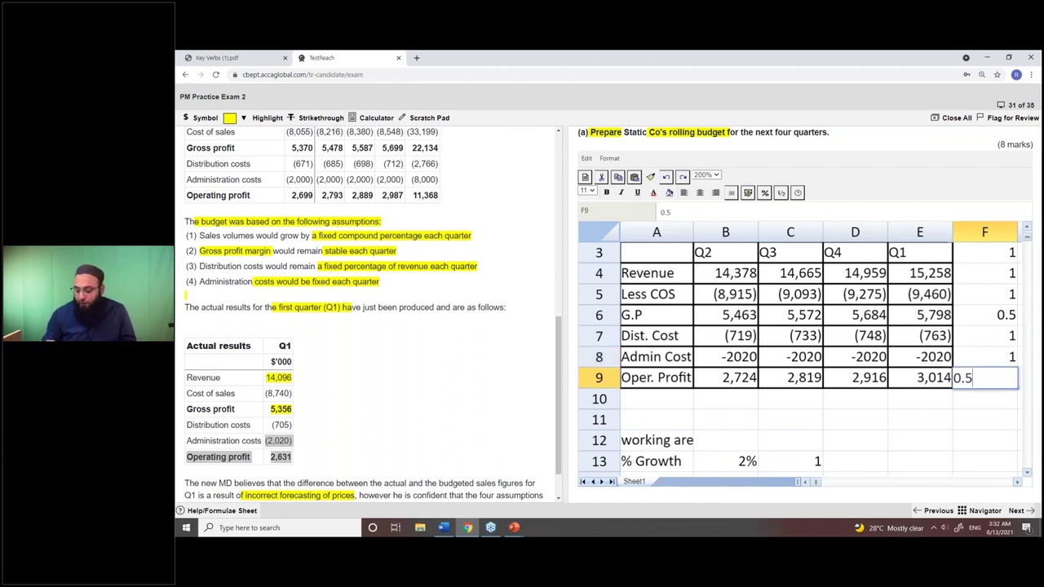
key("Return")
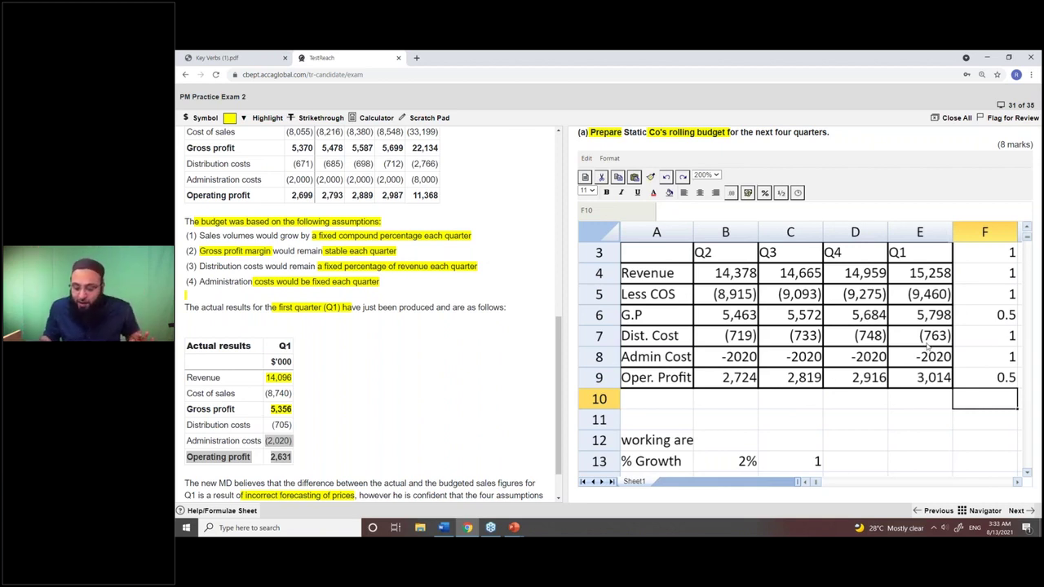
Step: Change the font colour of the growth percentage in B13 to red
scroll(793, 410, "down", 1)
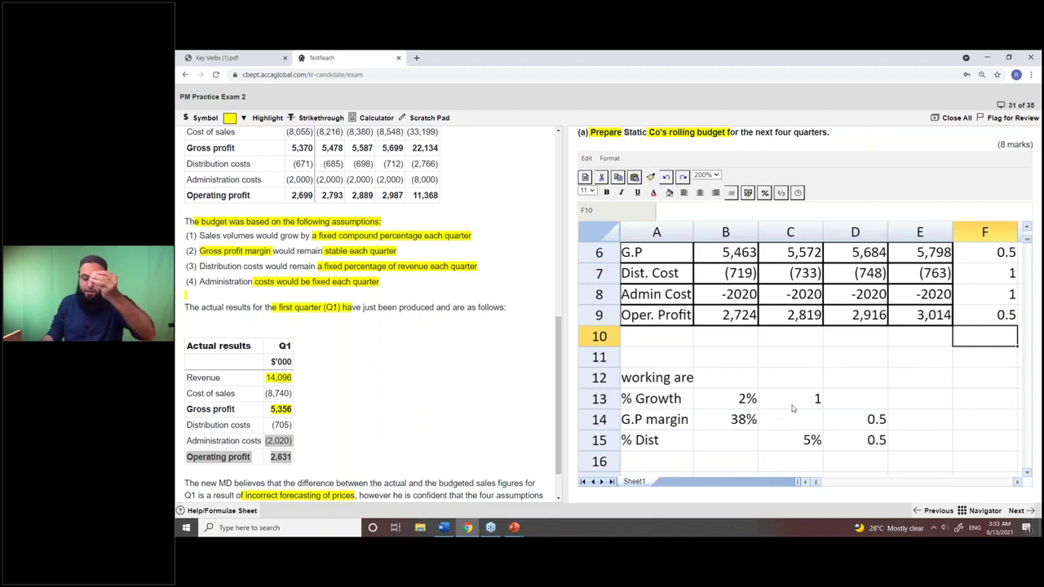
left_click(734, 406)
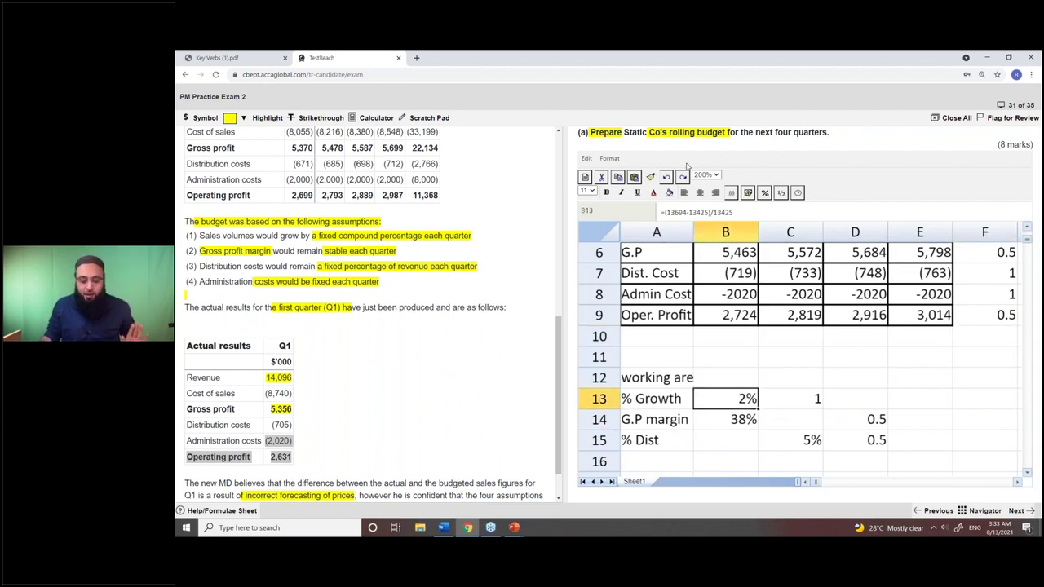
left_click(653, 193)
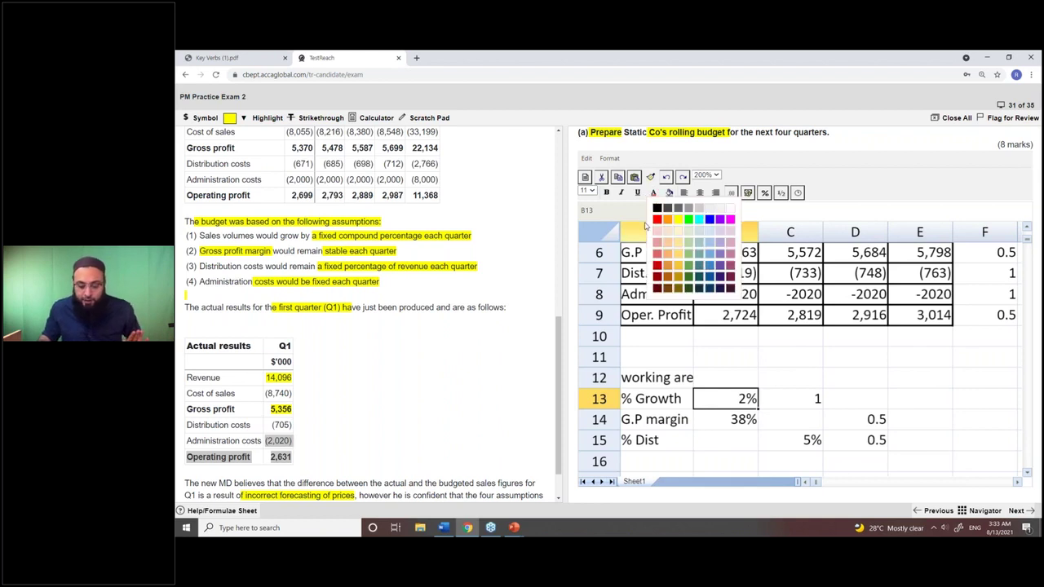
left_click(658, 219)
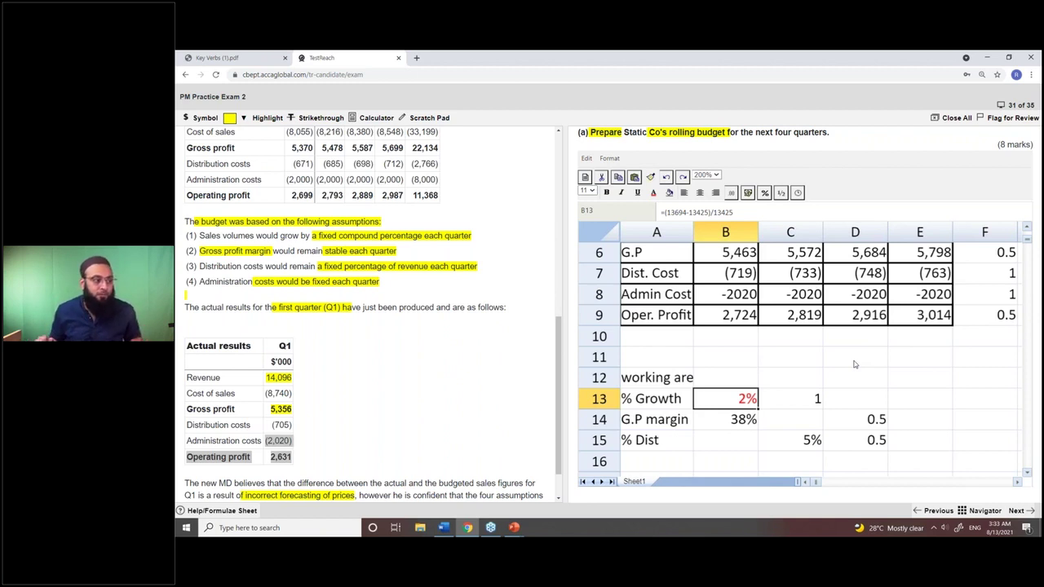
Step: Enter the note "deducted" in D13 beside the % Growth mark
left_click(838, 403)
type("deducted")
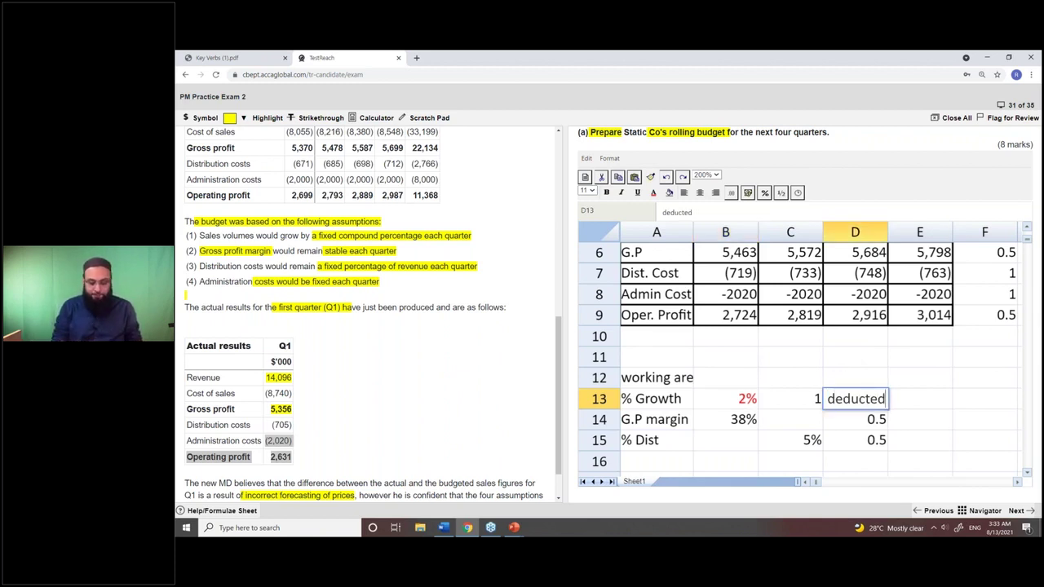
key("Return")
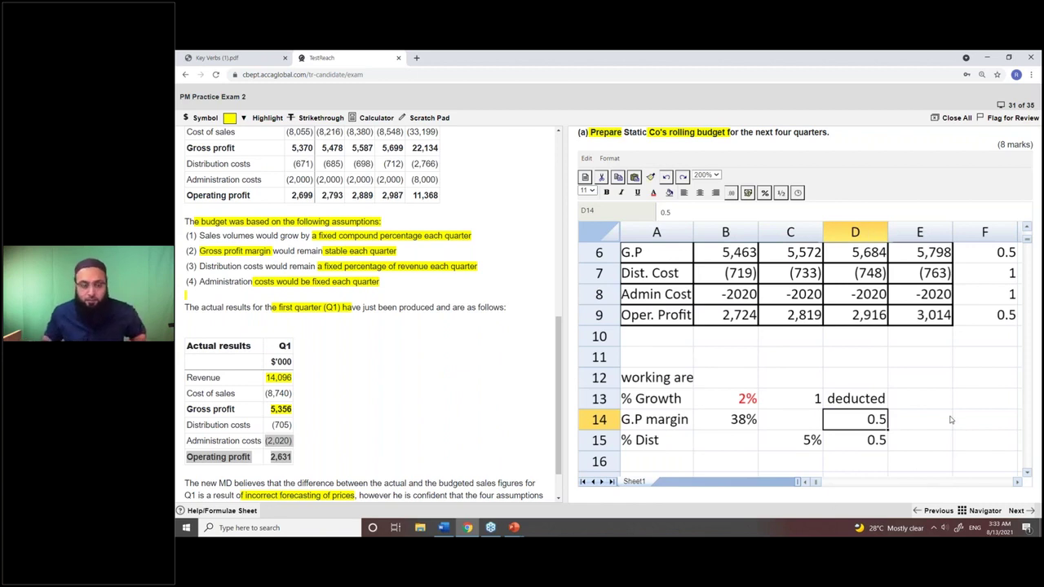
Step: Review the growth percentage in B13, the revenue, cost of sales and profit rows that depend on it, and the marks in column F
scroll(950, 420, "up", 1)
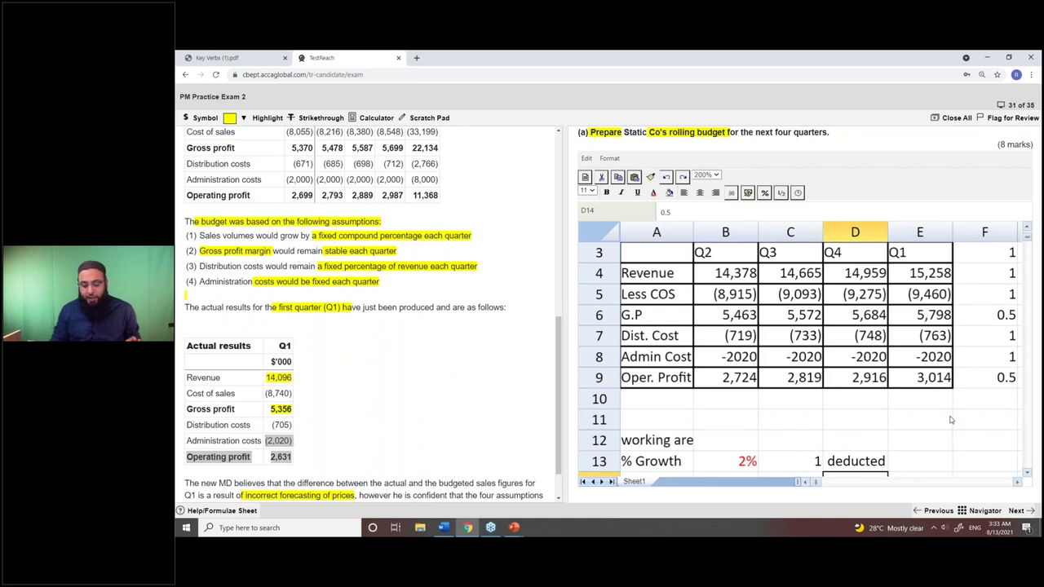
left_click(738, 462)
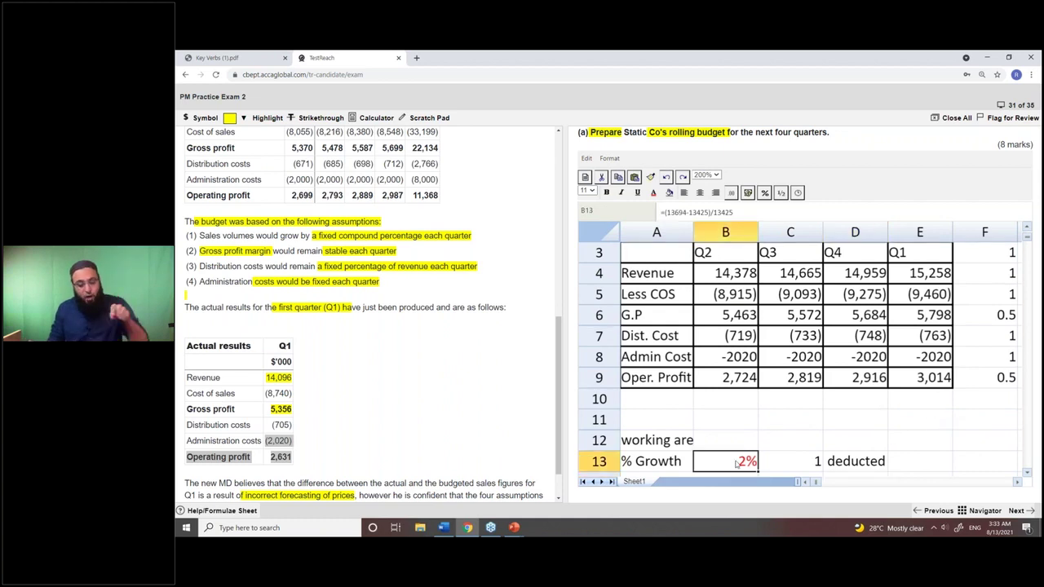
scroll(751, 408, "up", 1)
left_click_drag(722, 321, 925, 321)
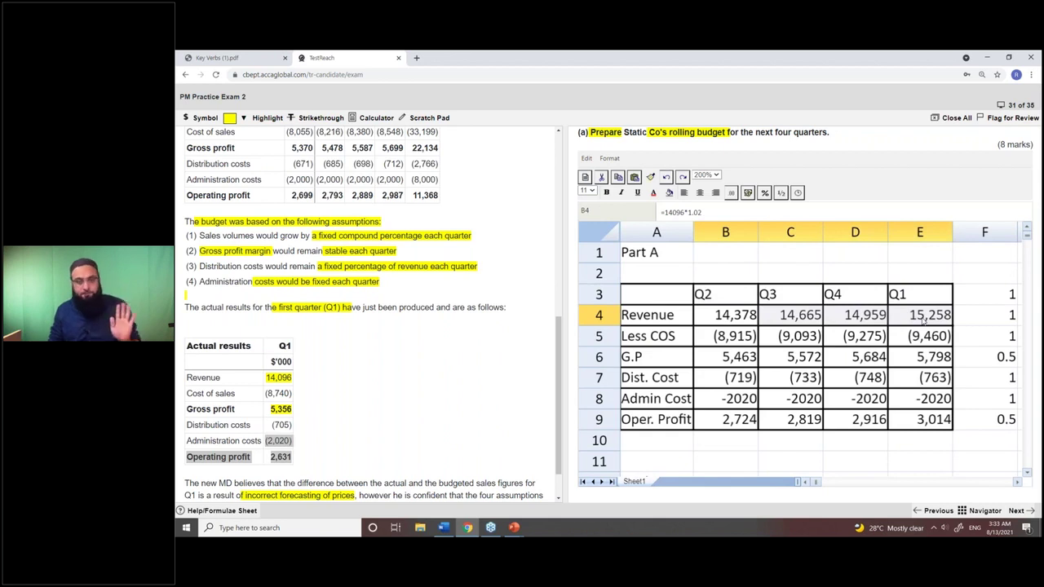
left_click_drag(742, 358, 901, 349)
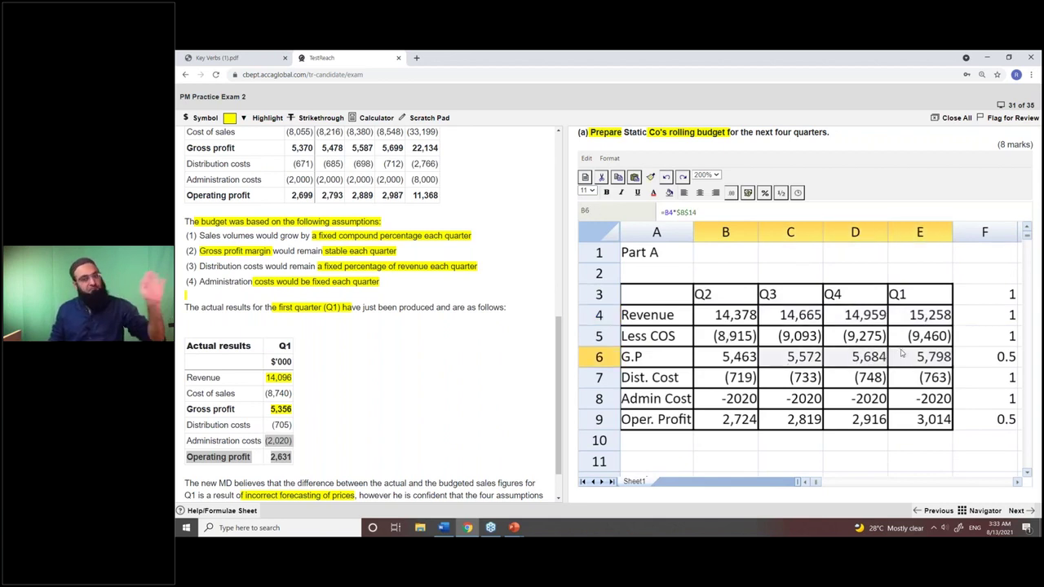
left_click_drag(753, 332, 895, 333)
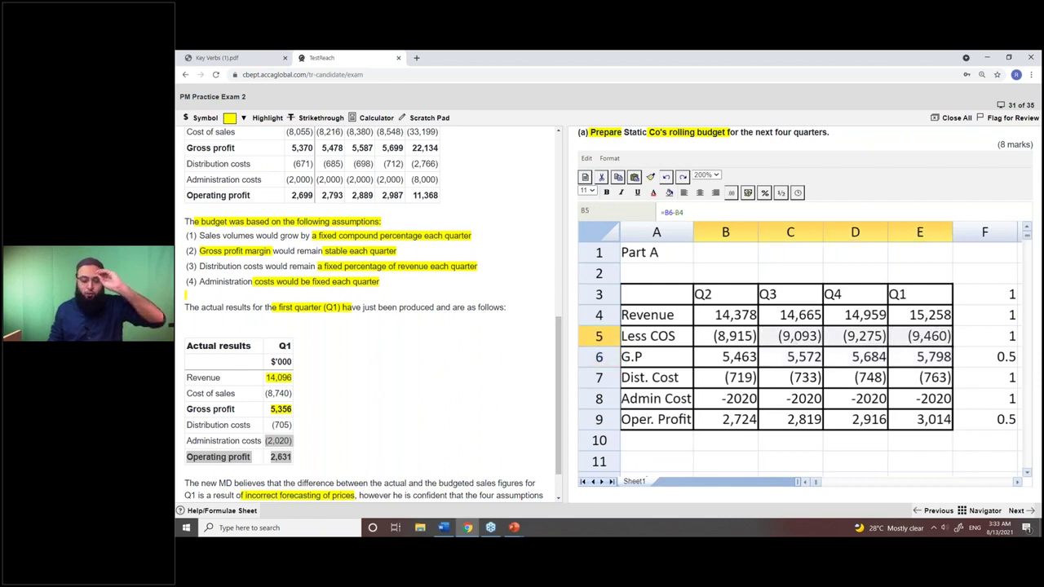
left_click(729, 423)
left_click_drag(729, 422, 928, 398)
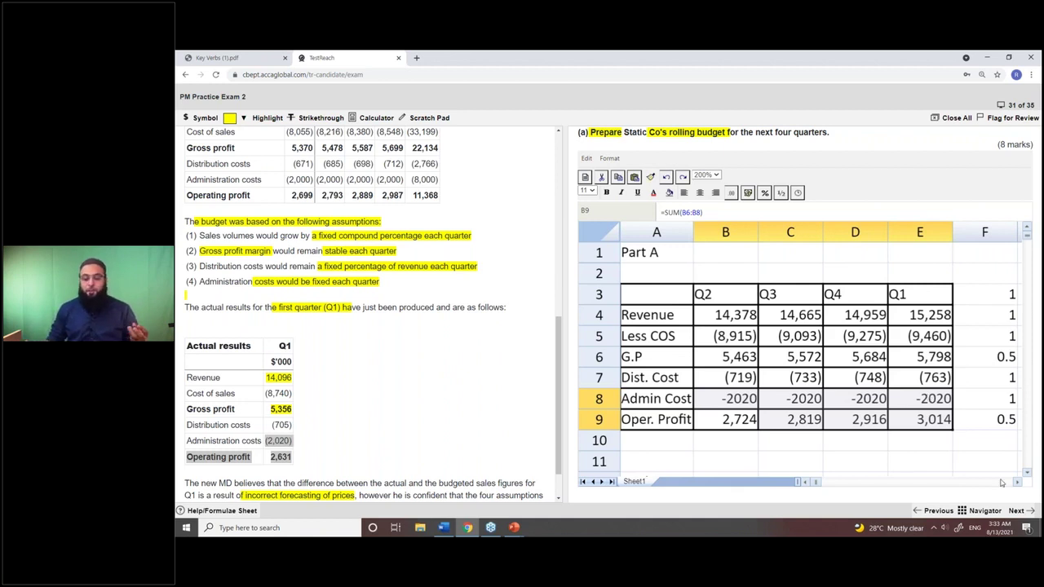
left_click(999, 299)
left_click(1007, 323)
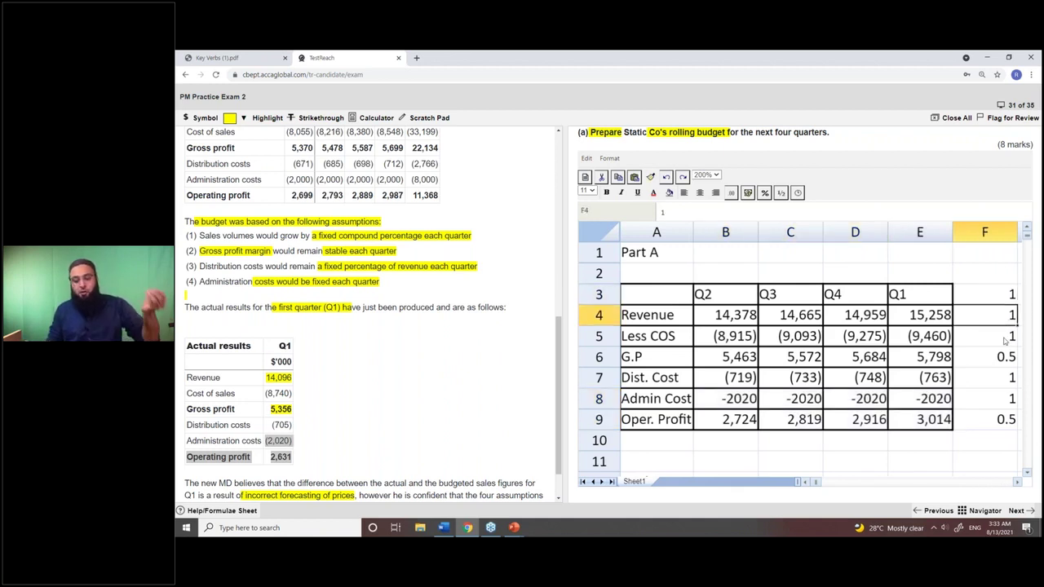
left_click(1005, 341)
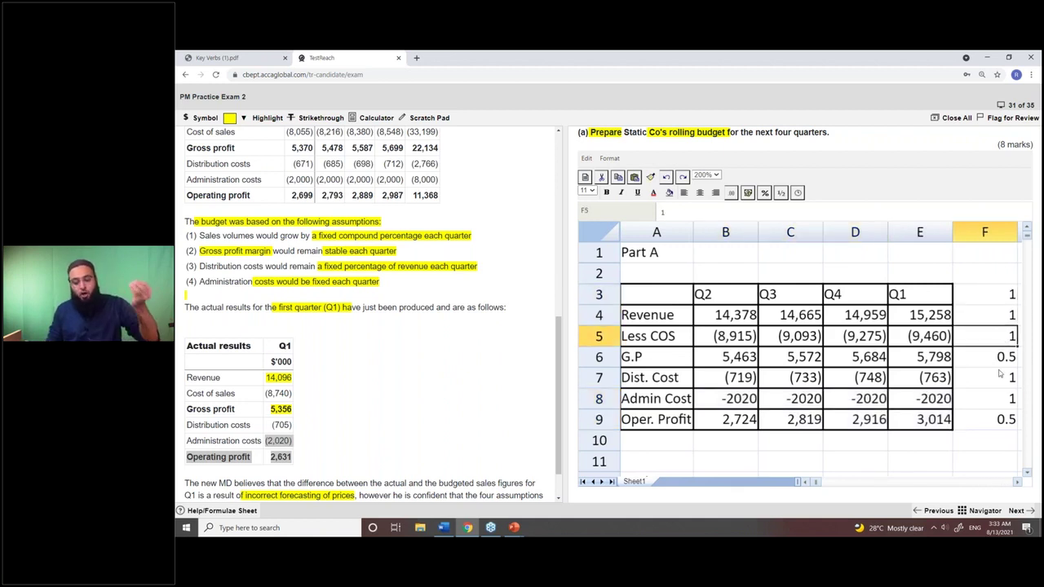
left_click(1002, 422)
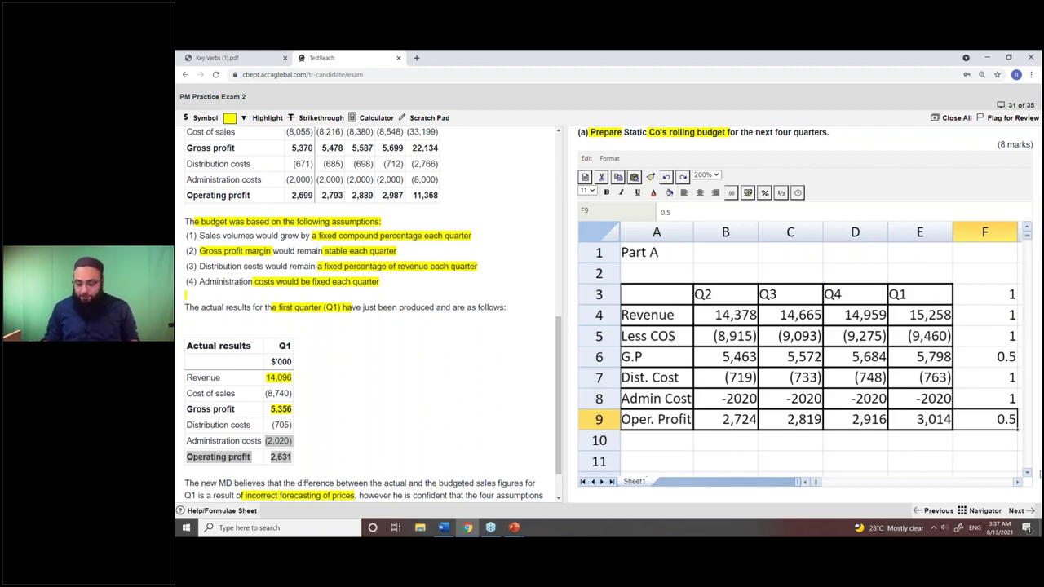
Step: Go to requirement (b) and enter the heading "Problems in current Budgeting" on the first line of its blank answer
left_click(1015, 511)
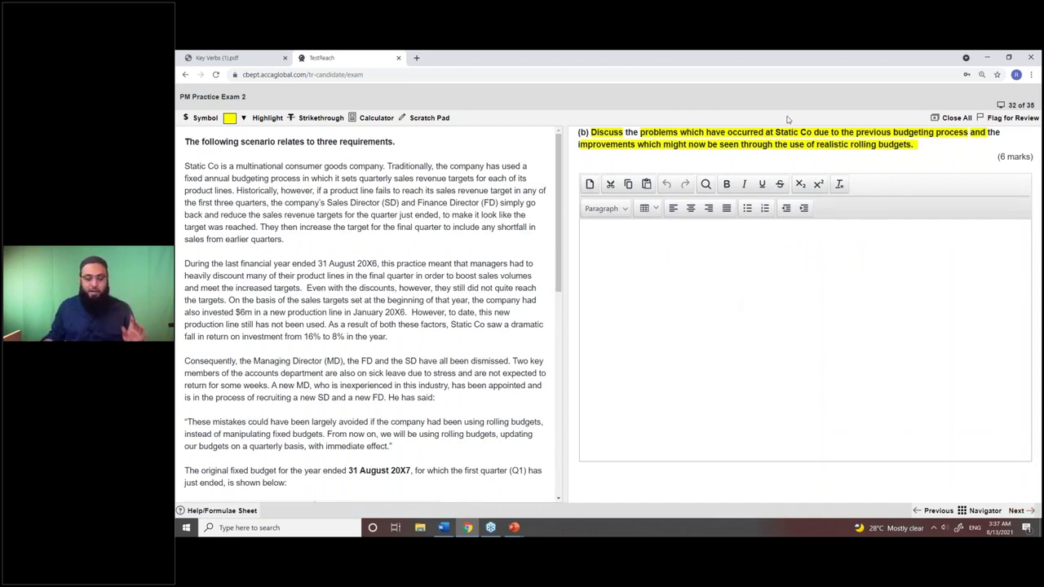
left_click(726, 232)
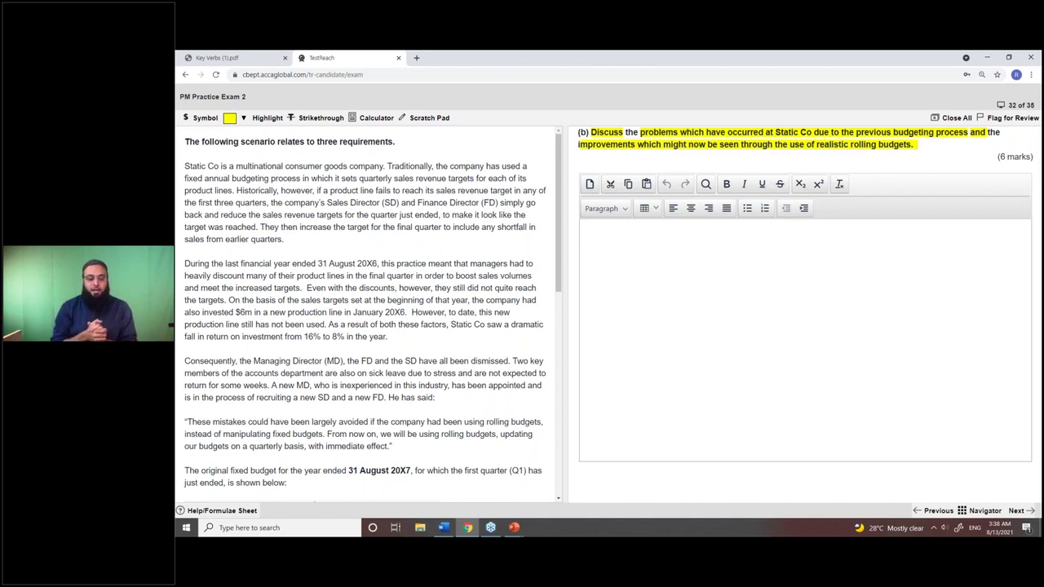
type("P")
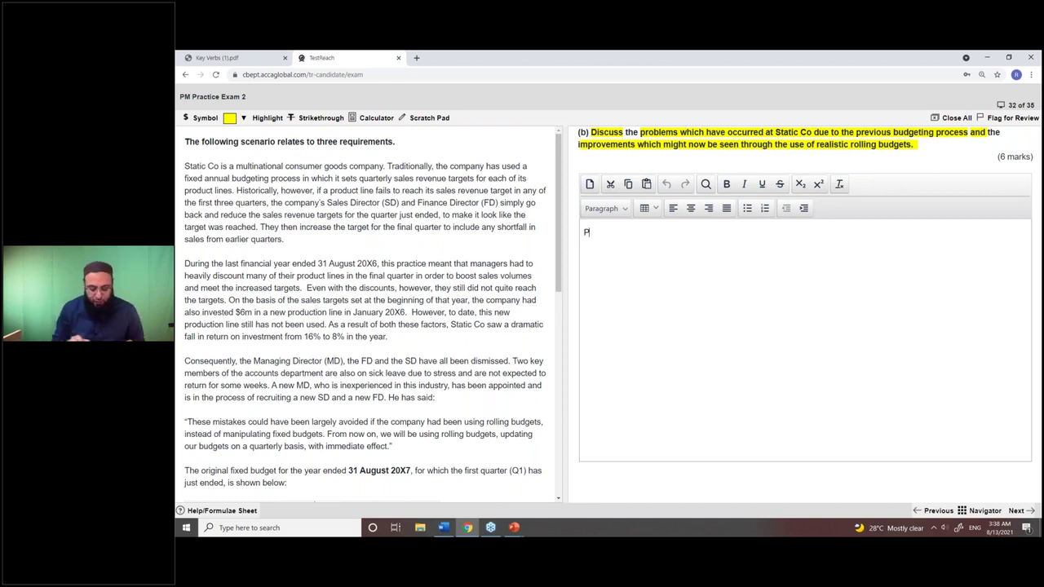
type("rblems")
key("BackSpace")
key("BackSpace")
key("BackSpace")
key("BackSpace")
type("oblems in current Buigets")
key("BackSpace")
key("BackSpace")
key("BackSpace")
key("BackSpace")
key("BackSpace")
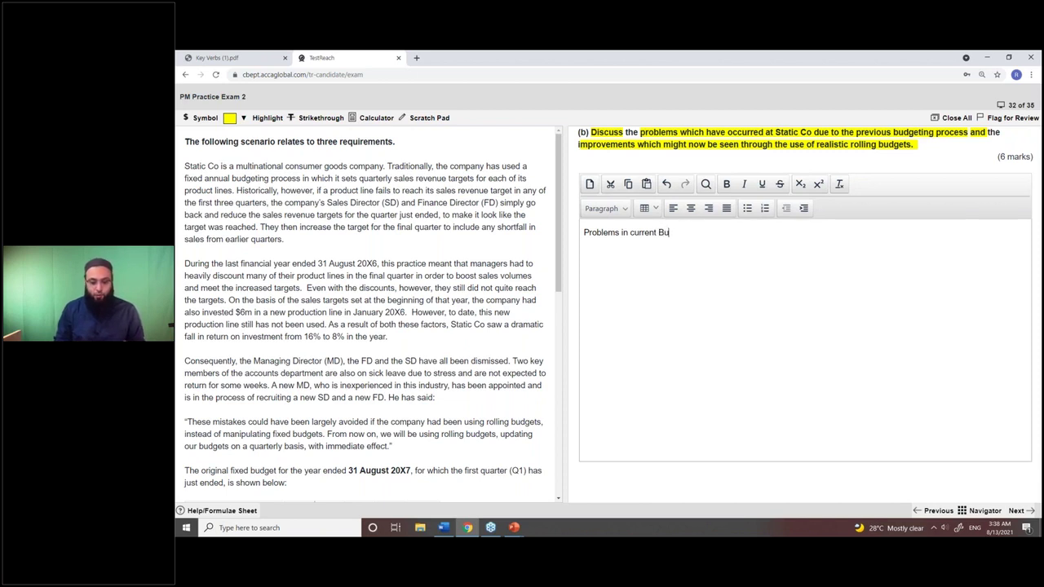
type("dgeting")
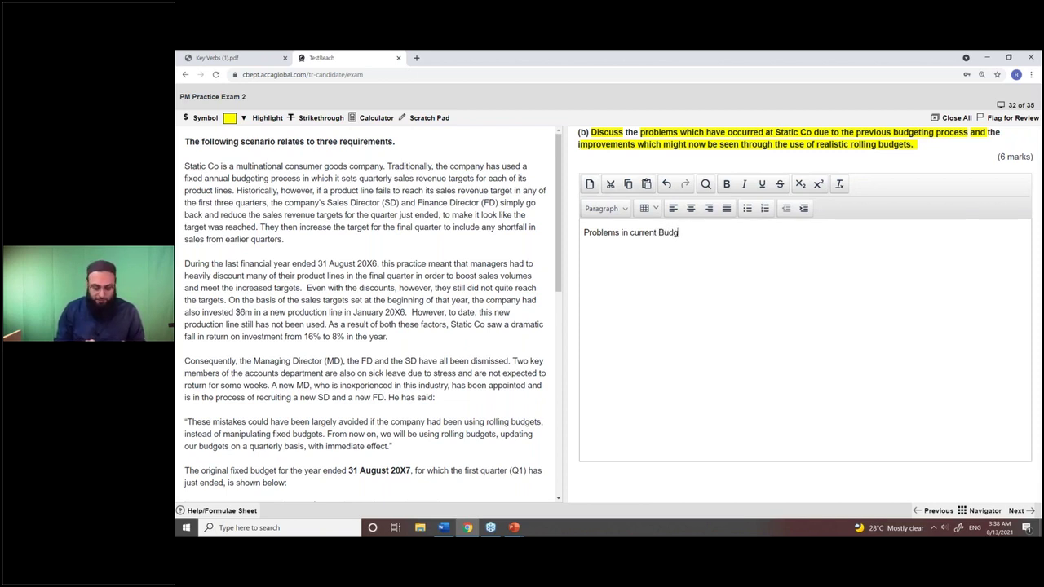
Step: Leave blank lines below the problems heading and add a second heading "Improvements", with a new line started beneath it
key("Return")
key("Return")
key("Return")
key("Return")
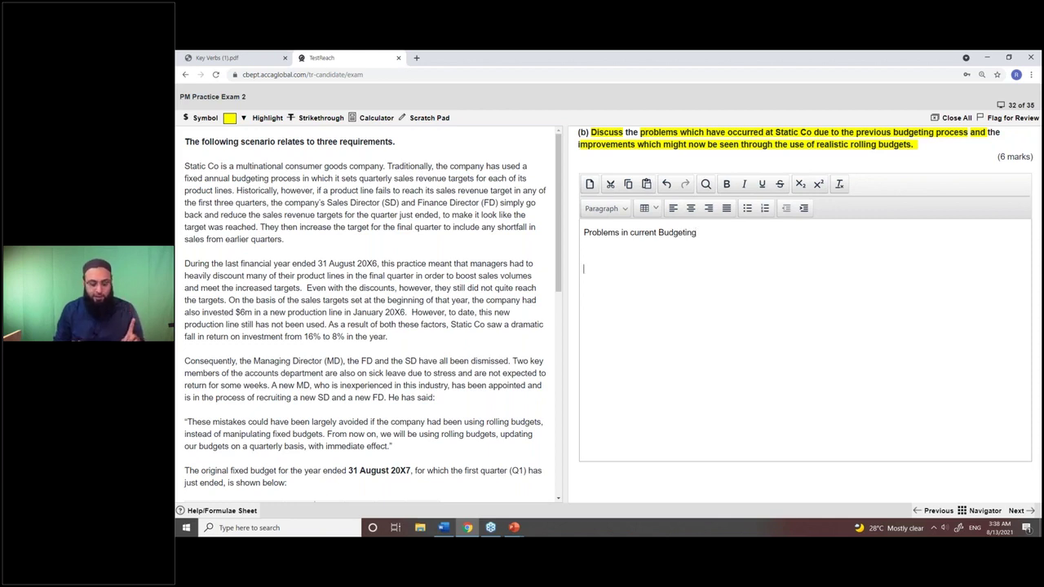
type("Improvement")
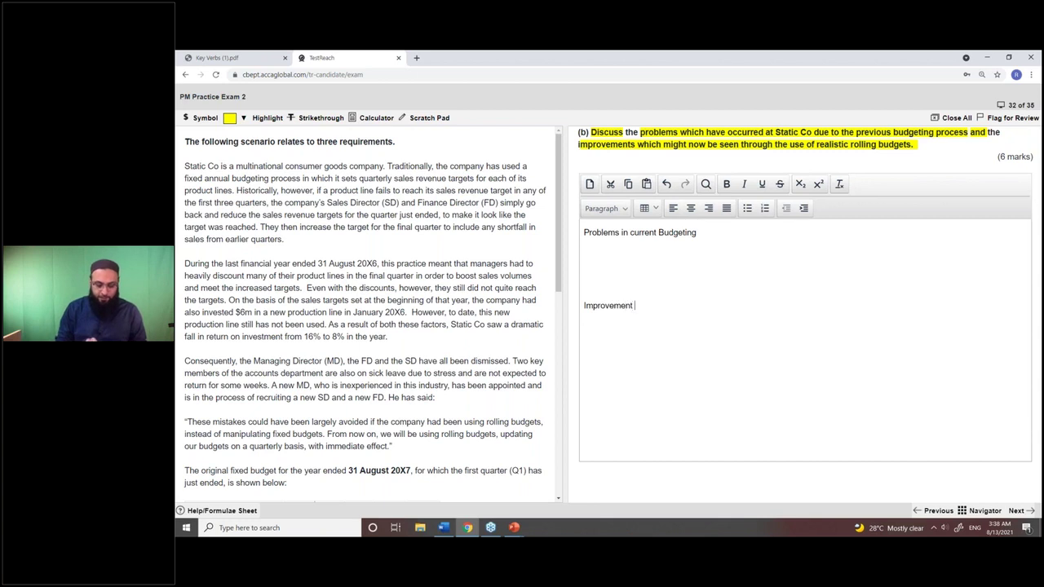
type("s")
key("Return")
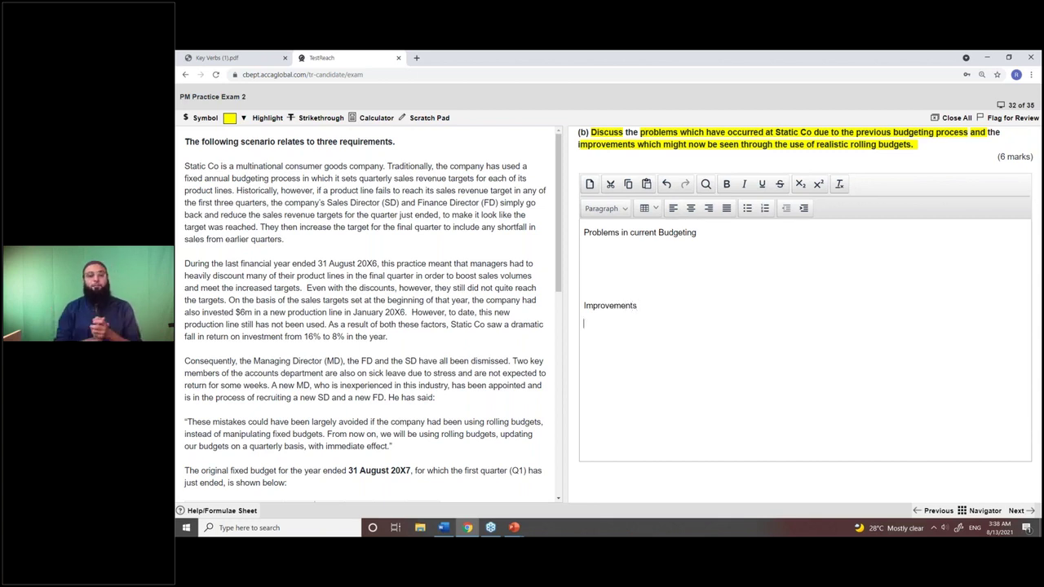